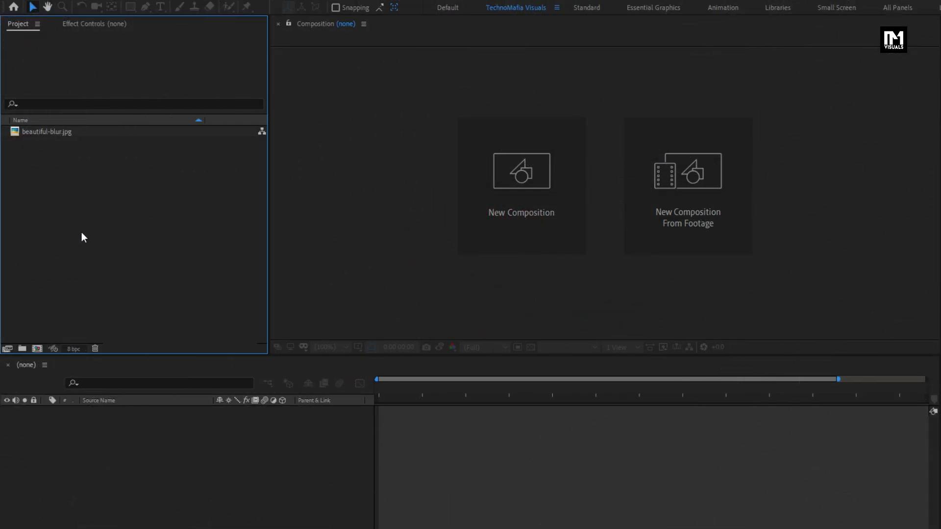
- Create a composition named Insta_Post with the aspect ratio unlocked and the width set to 1080 px
left_click(56, 132)
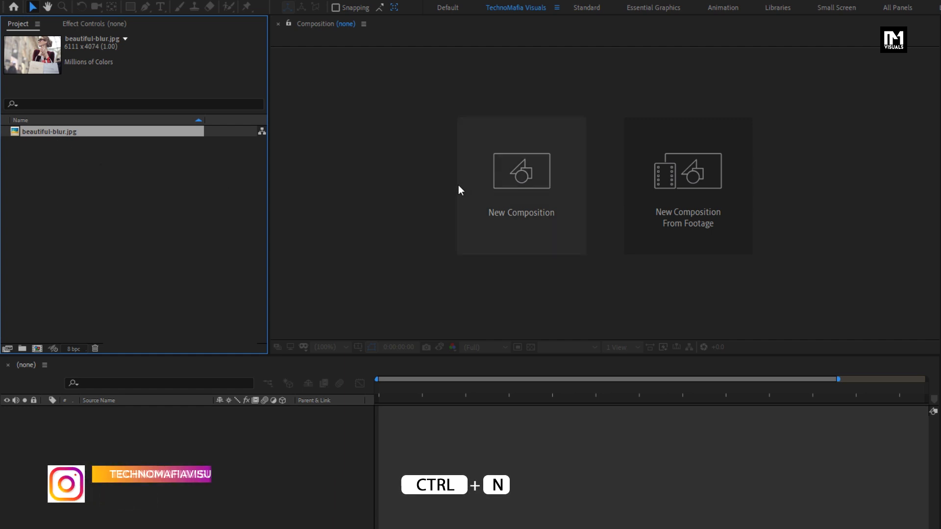
left_click(477, 183)
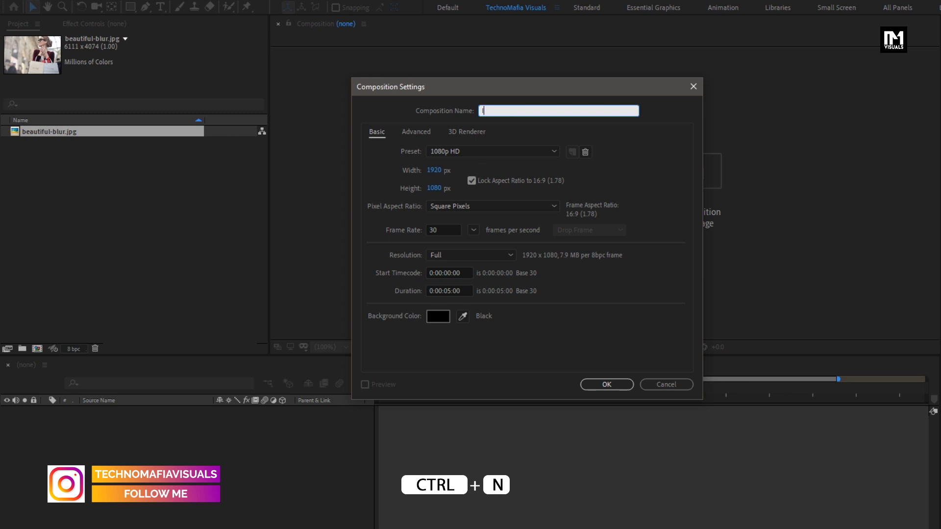
type("Insta_")
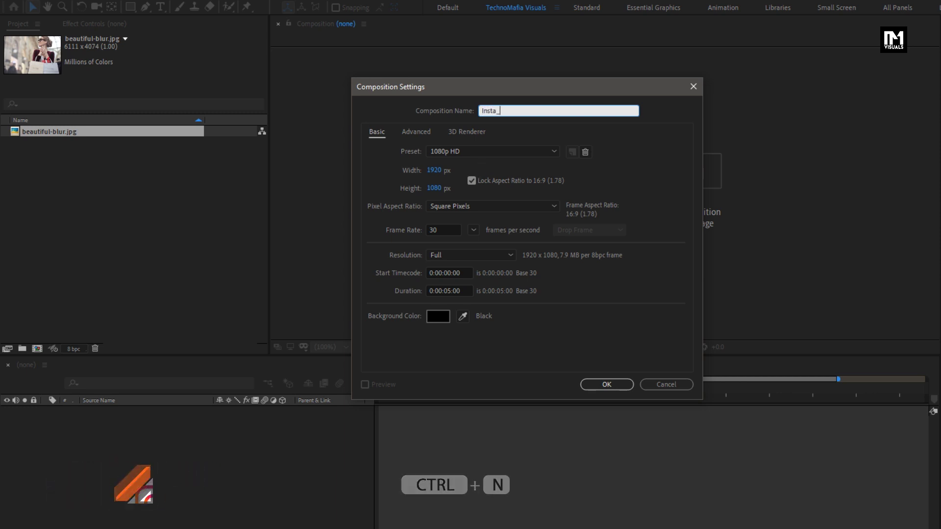
type("Post")
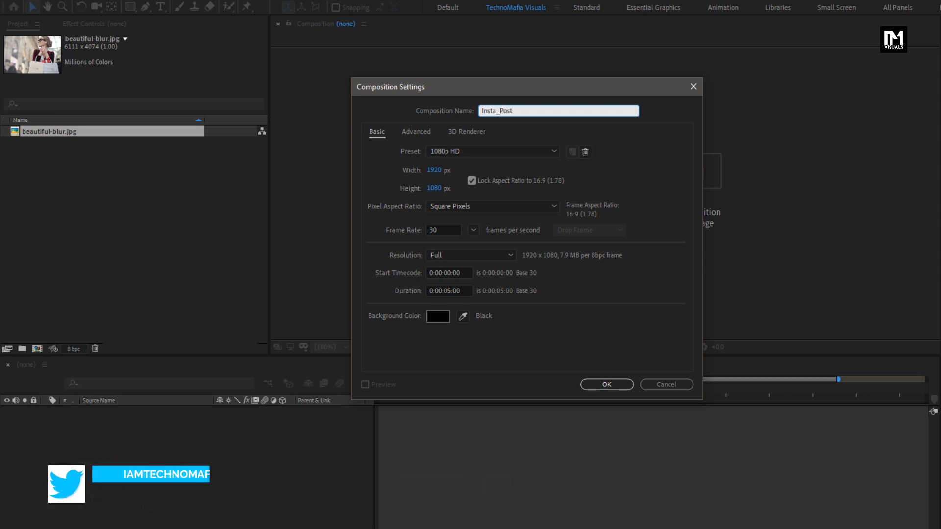
left_click(472, 182)
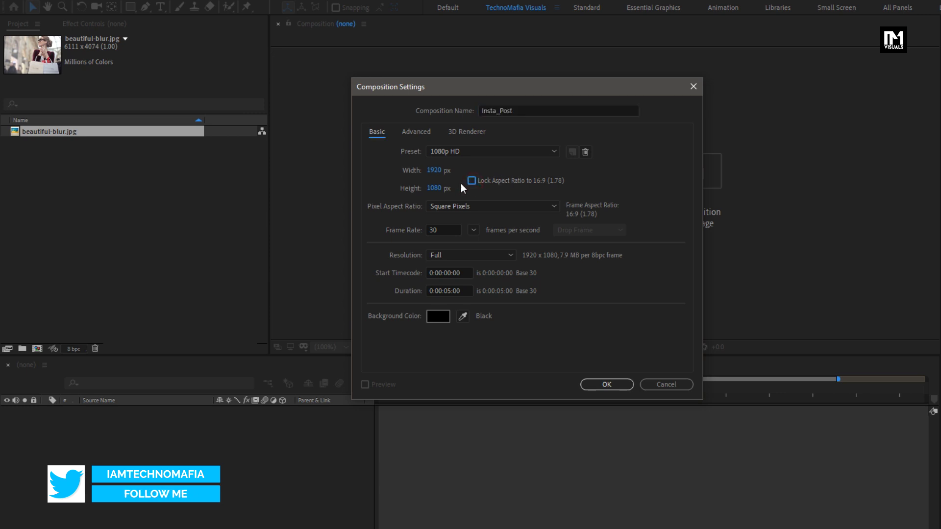
left_click(434, 171)
type("1080")
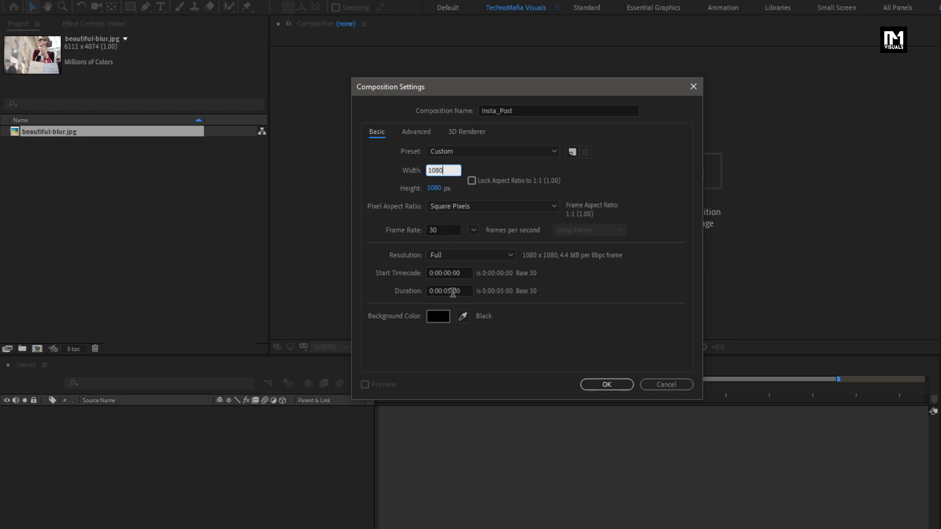
left_click(589, 386)
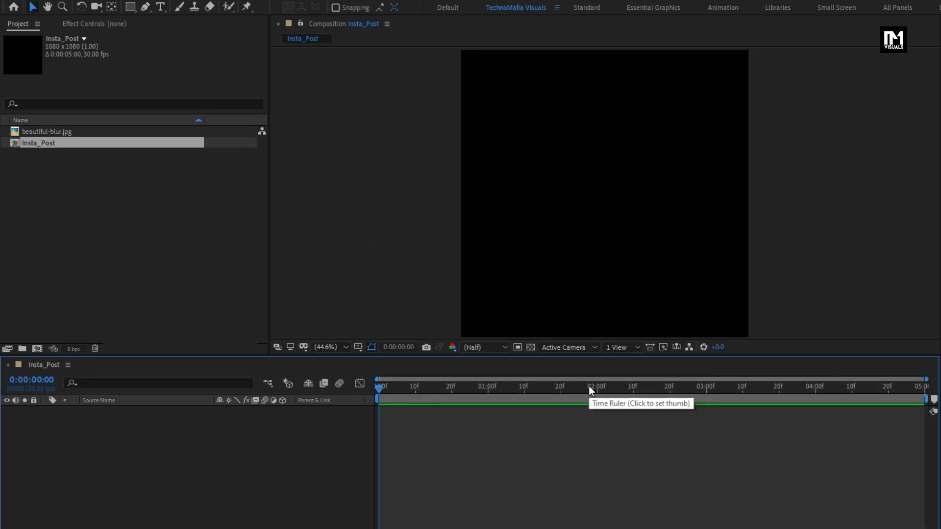
- Add beautiful-blur.jpg to the Insta_Post composition, scale it to 27% and shift it left to center the woman in the frame
left_click(166, 268)
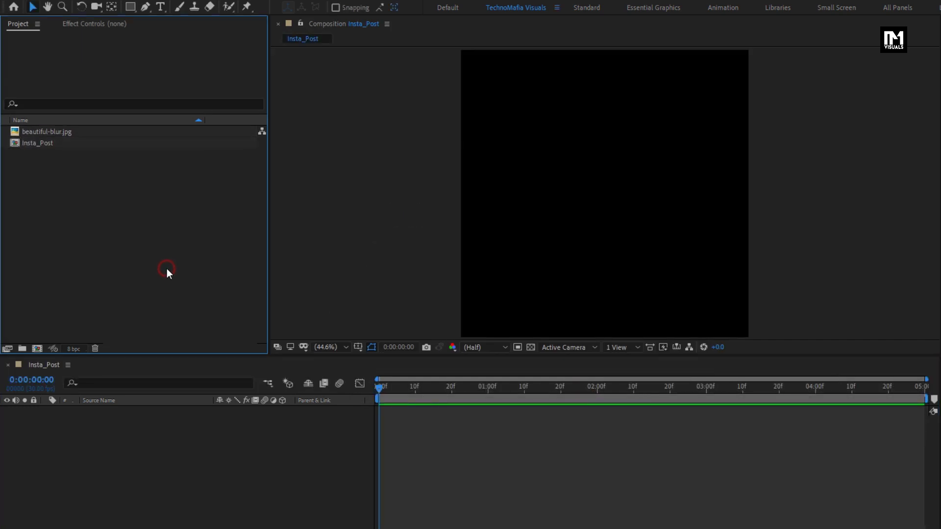
left_click(44, 132)
left_click_drag(43, 131, 114, 455)
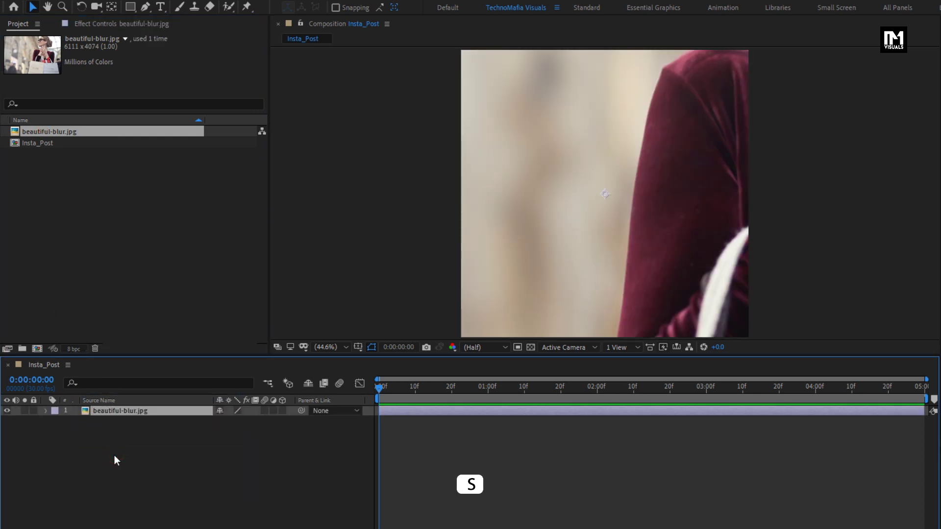
key("s")
left_click_drag(252, 420, 228, 428)
left_click(245, 421)
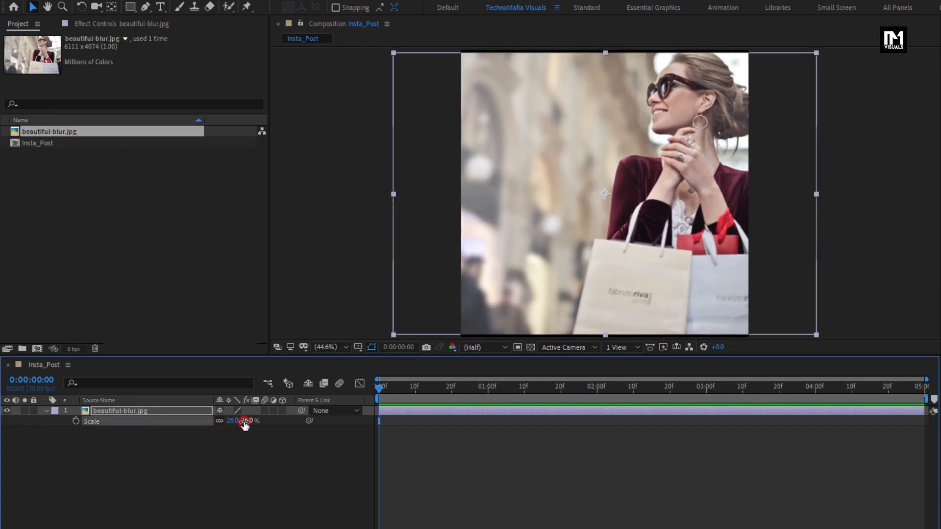
left_click_drag(602, 245, 519, 260)
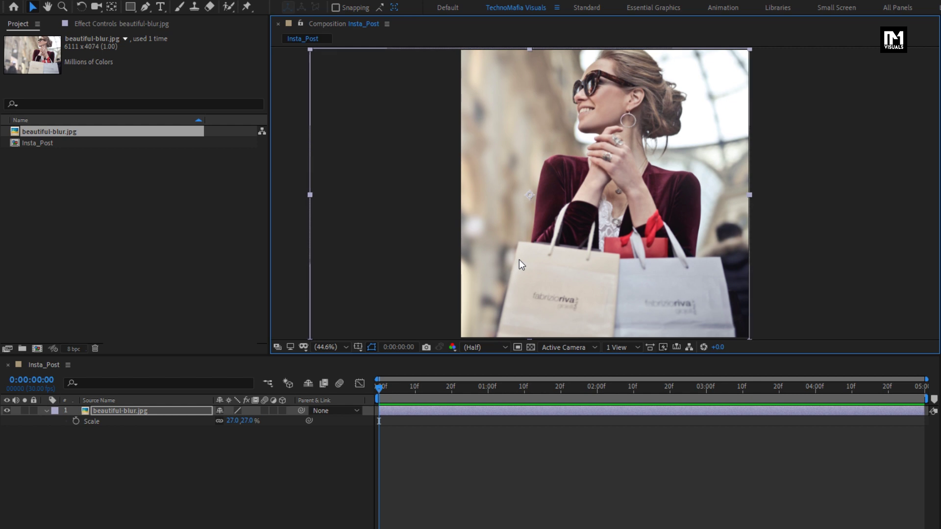
- Pre-compose the beautiful-blur.jpg layer as Media, moving all attributes into the new composition
left_click(175, 410)
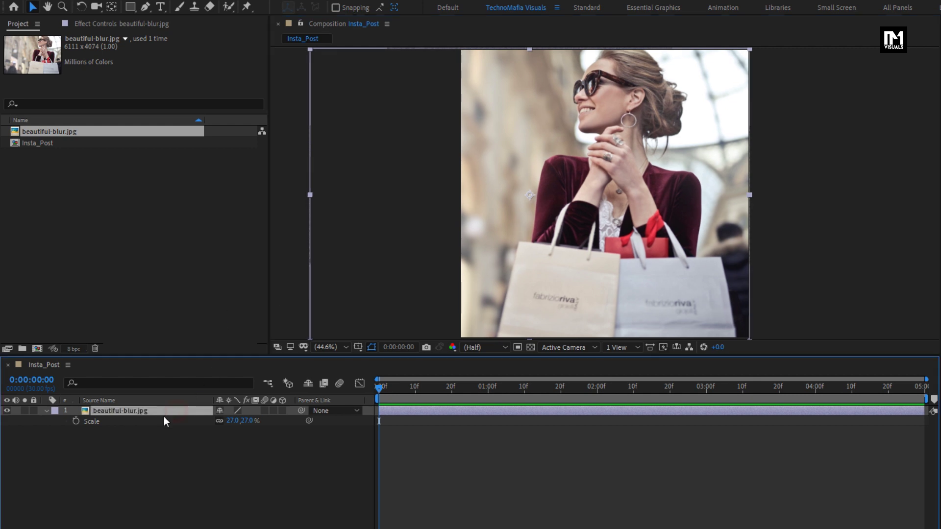
left_click(47, 411)
right_click(106, 413)
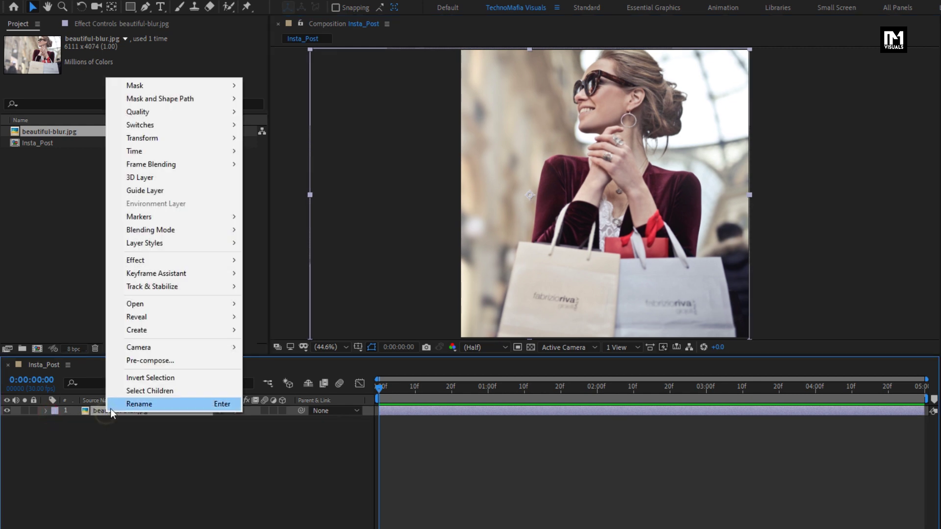
left_click(142, 361)
type("Media")
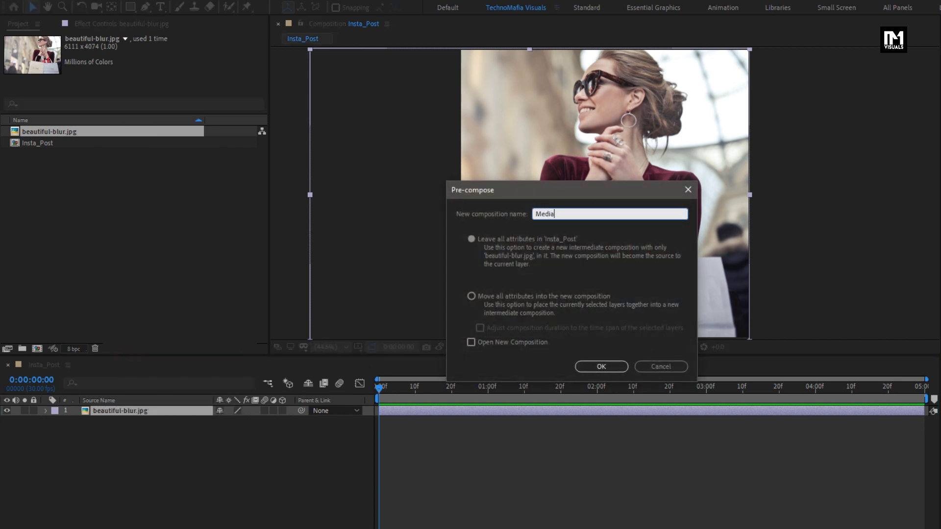
left_click(472, 297)
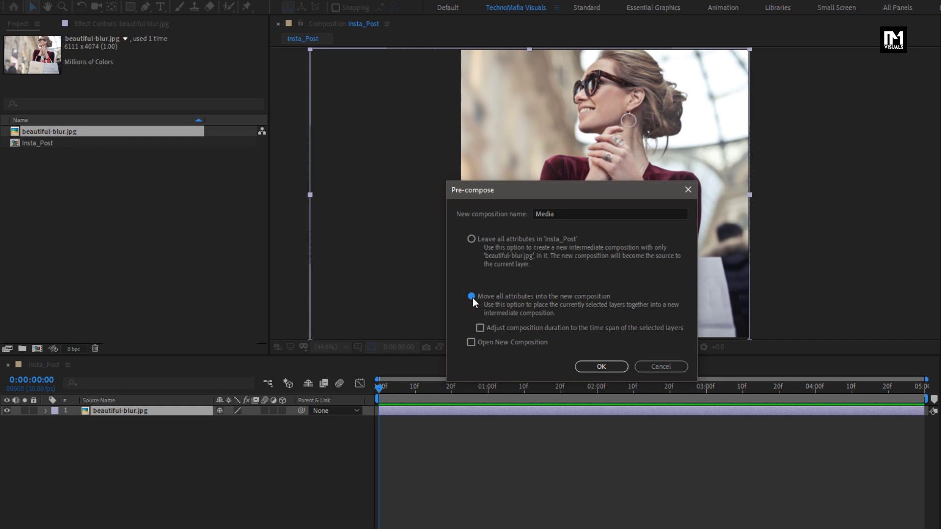
left_click(594, 365)
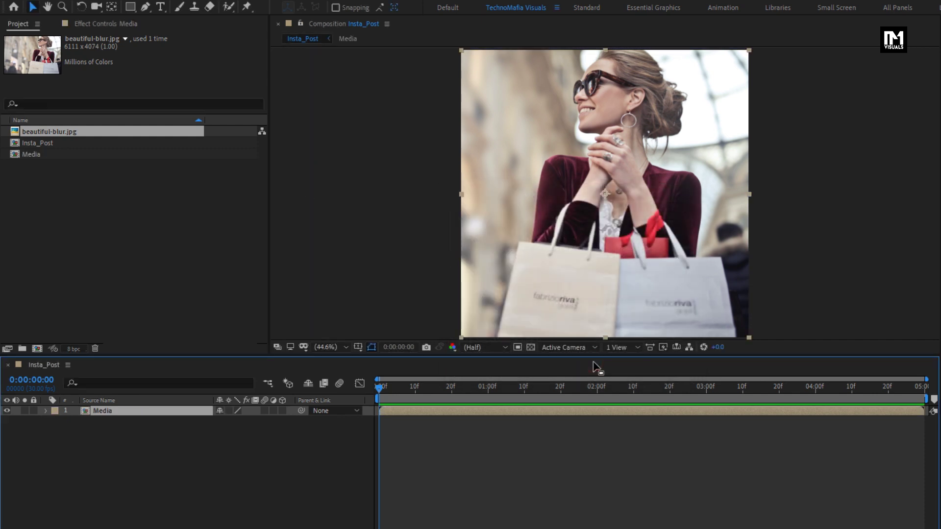
- Animate the Media layer's position from X 1661 at 0:00, outside the frame, to a keyframe at its centered position at 1:00
key("p")
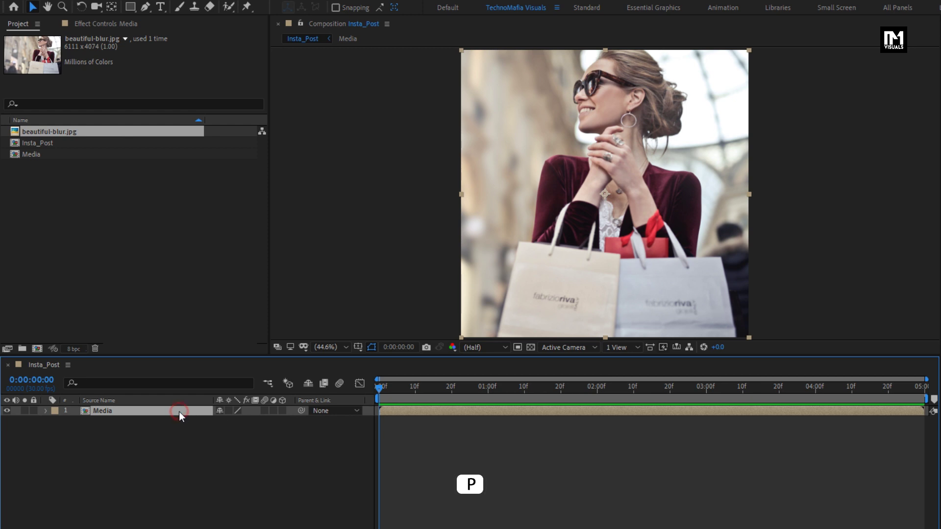
left_click(488, 393)
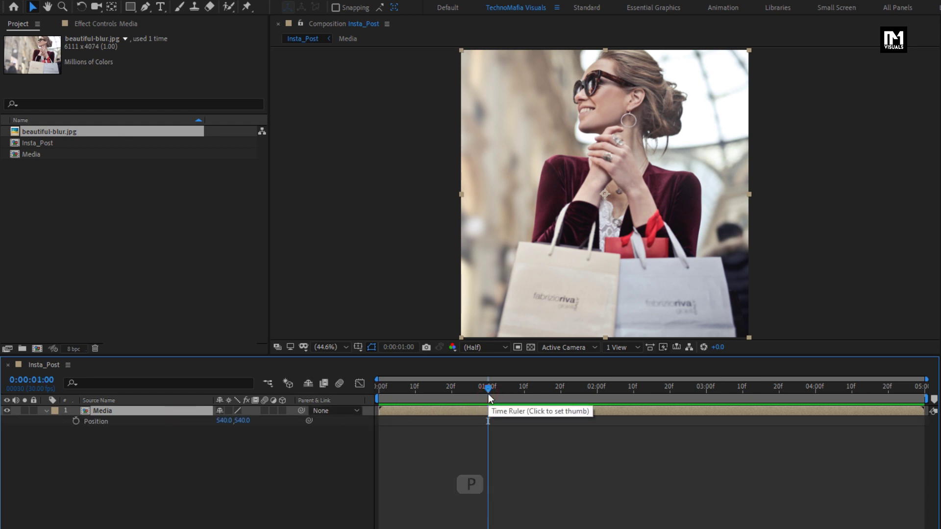
left_click(77, 422)
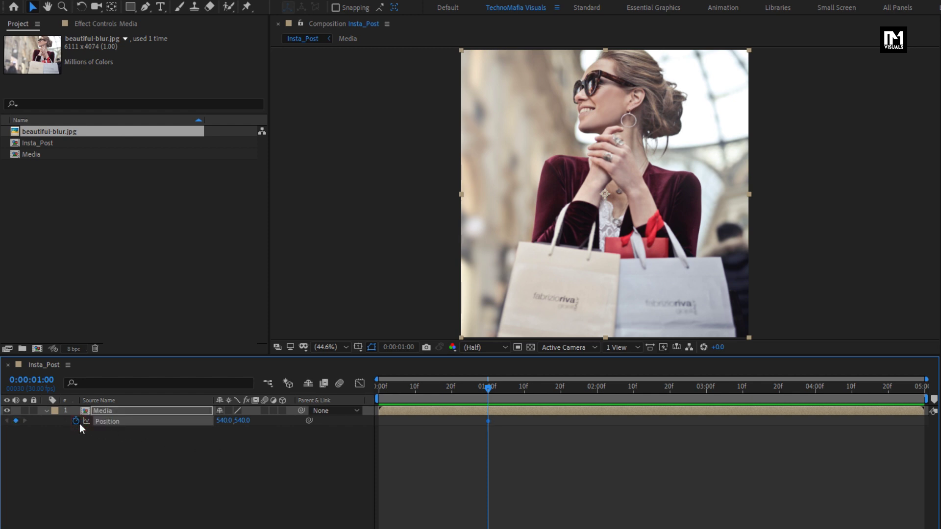
left_click_drag(383, 389, 365, 390)
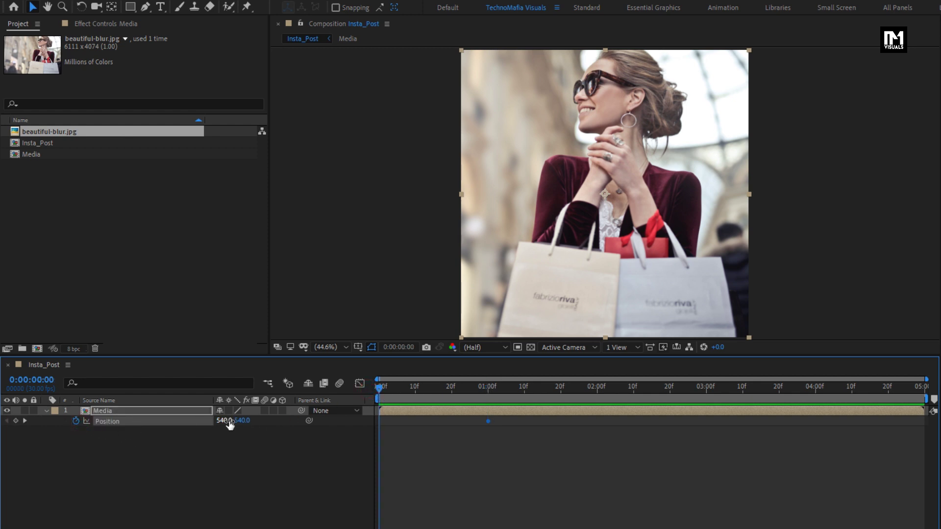
left_click_drag(226, 424, 700, 396)
left_click_drag(223, 427, 391, 425)
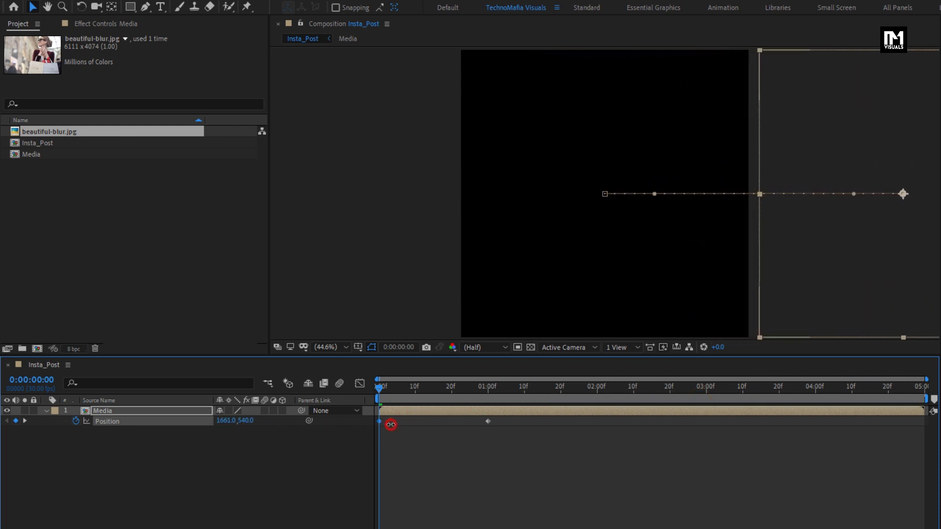
- Add a holding position keyframe for Media at 1:20, and set its X position to 249 at 2:20
left_click_drag(378, 390, 561, 390)
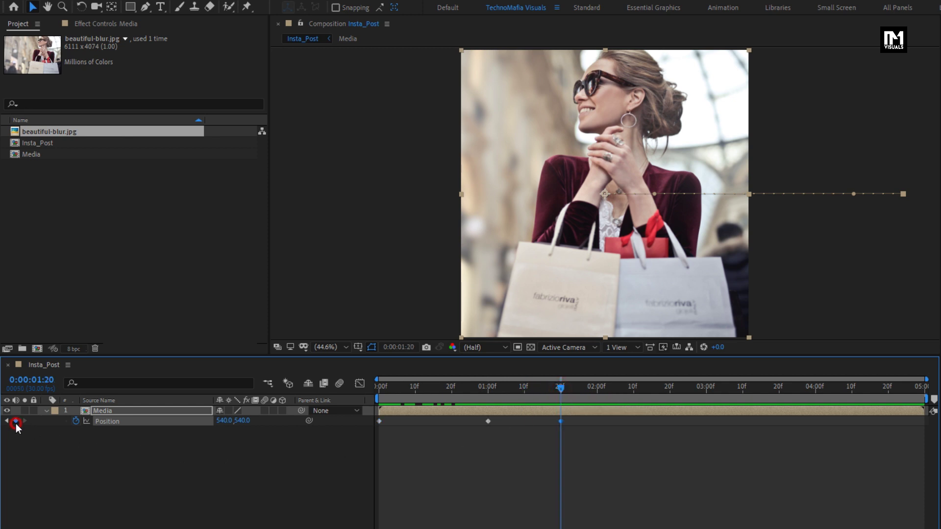
left_click(16, 420)
left_click_drag(561, 388, 670, 392)
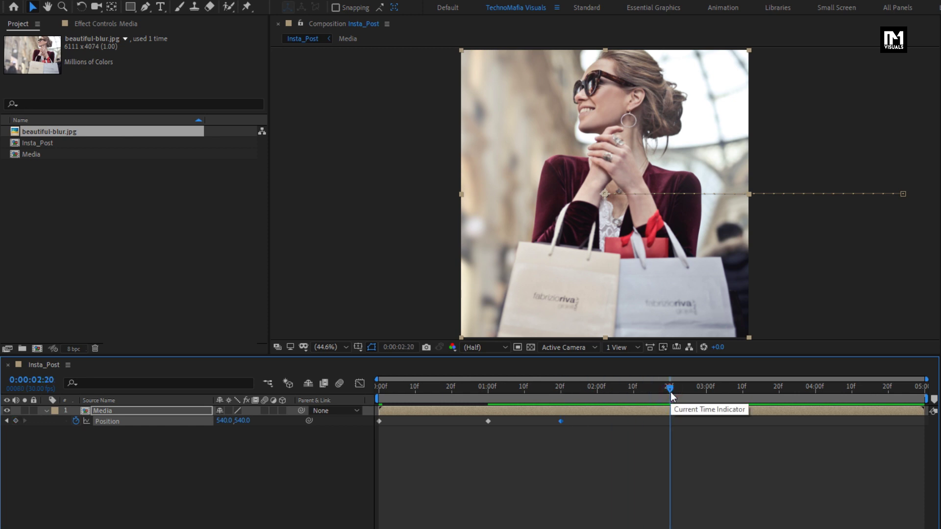
left_click_drag(216, 420, 43, 425)
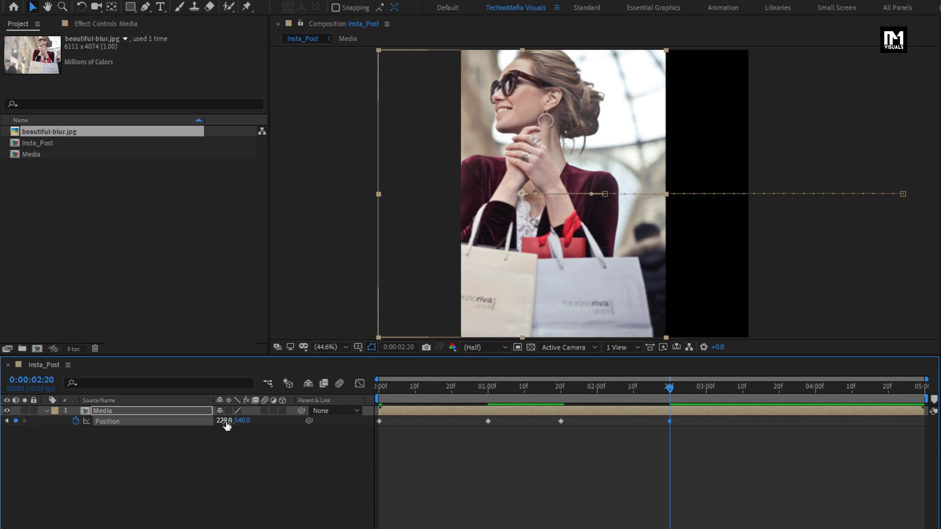
left_click_drag(224, 420, 236, 423)
left_click(236, 437)
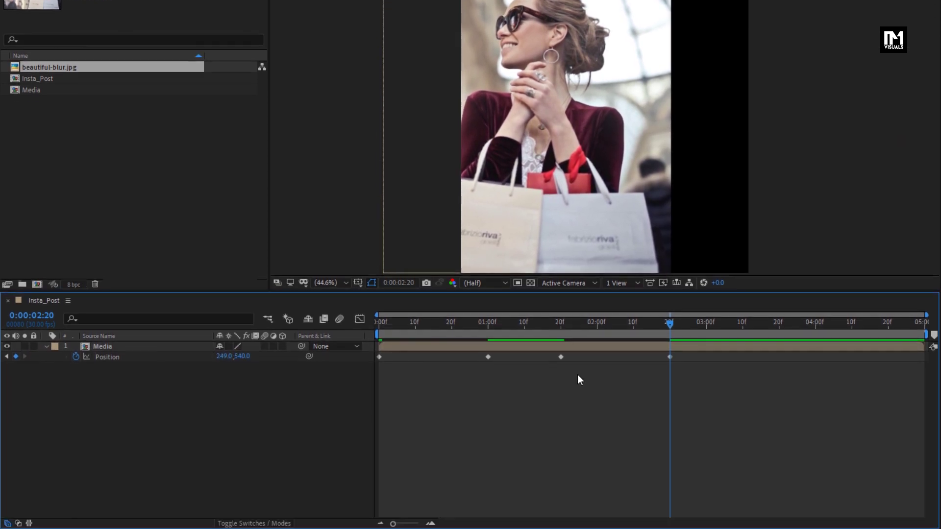
- Apply Easy Ease to all four position keyframes of the Media layer
left_click_drag(676, 380, 373, 343)
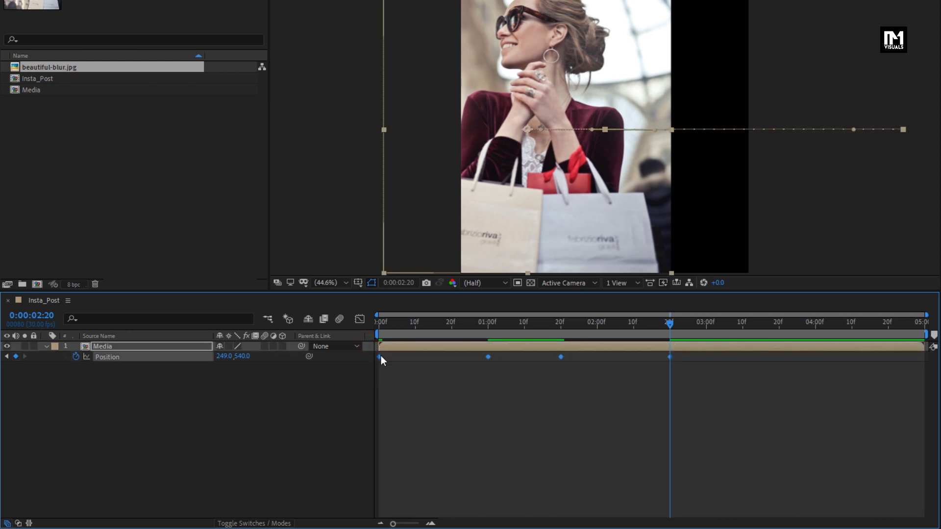
right_click(381, 356)
mouse_move(504, 504)
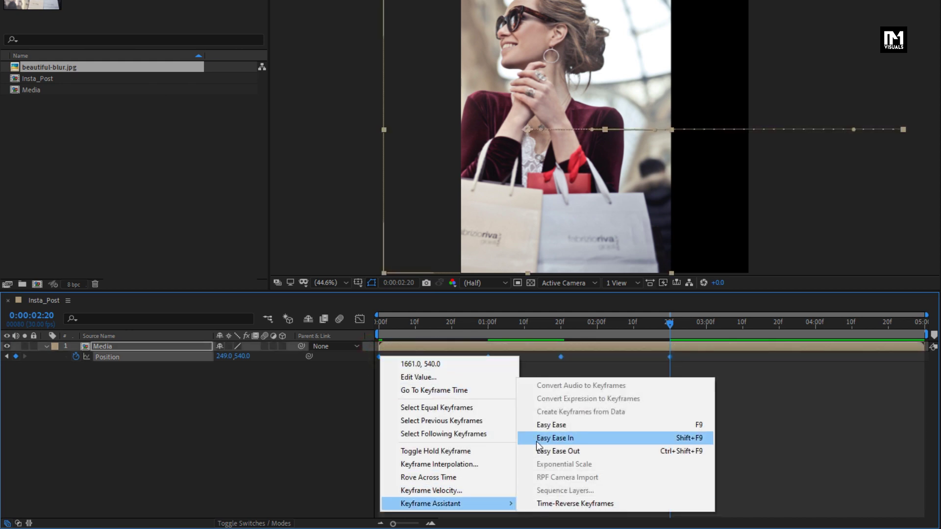
left_click(535, 425)
- Lengthen the incoming speed-graph handles of the 1:00 and 2:20 position keyframes so each move peaks early, and scrub through the result
left_click(357, 322)
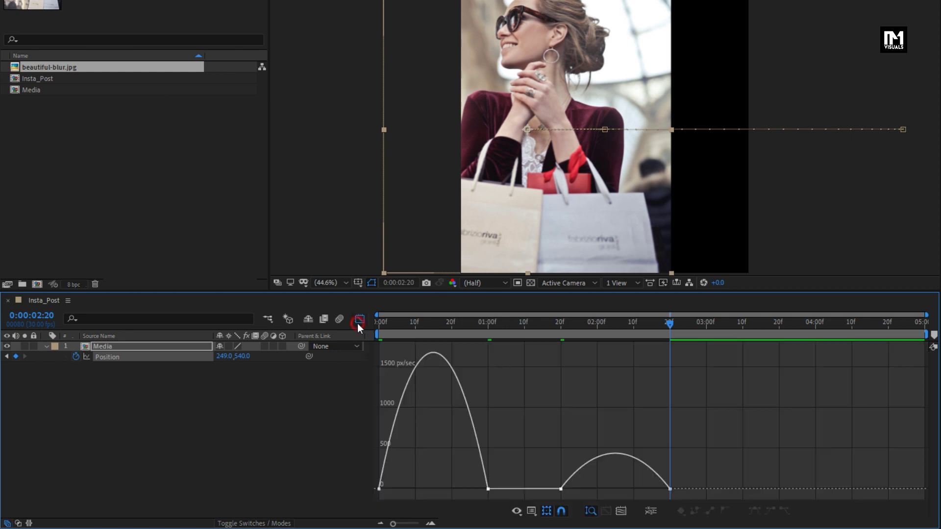
right_click(494, 384)
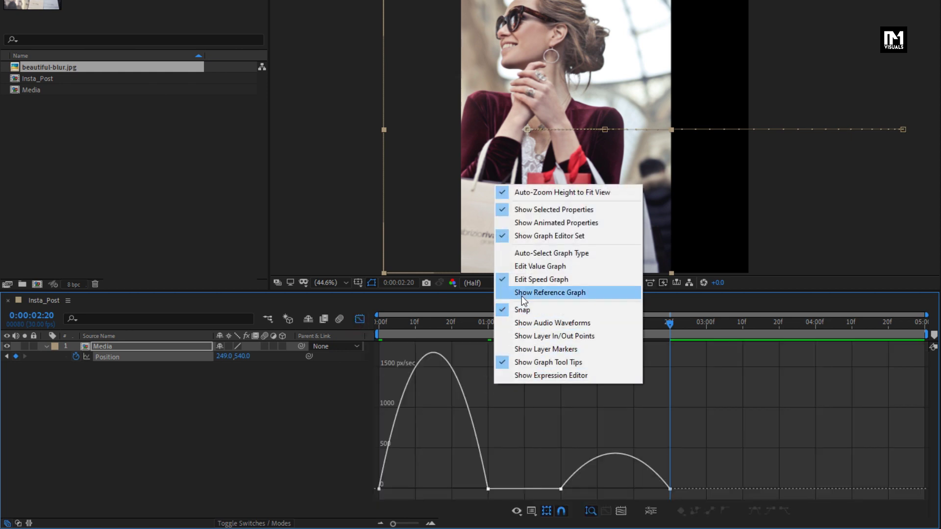
left_click(533, 280)
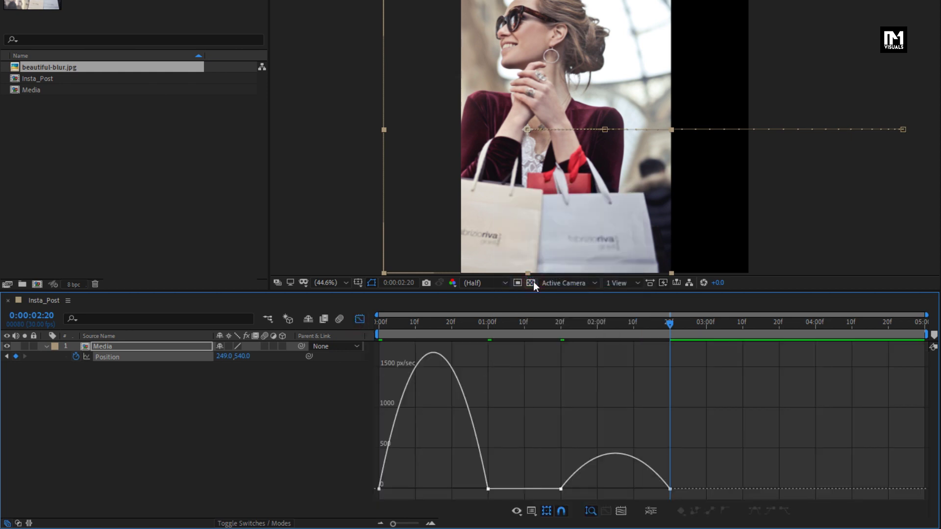
left_click(487, 489)
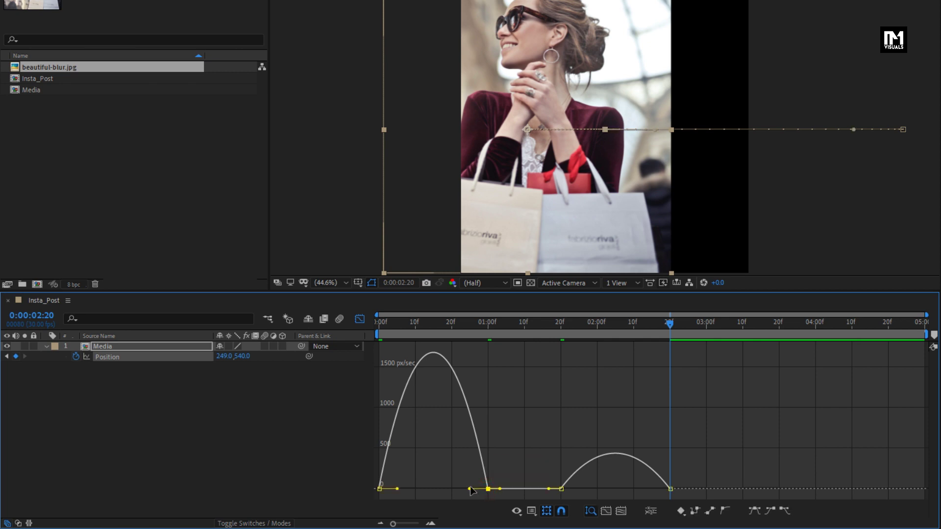
left_click_drag(470, 489, 412, 489)
left_click(669, 488)
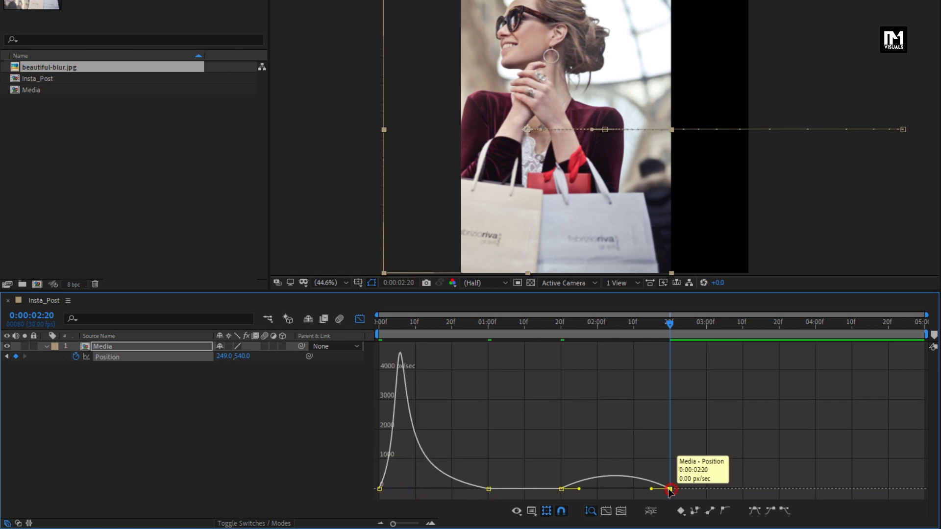
left_click_drag(640, 489, 602, 490)
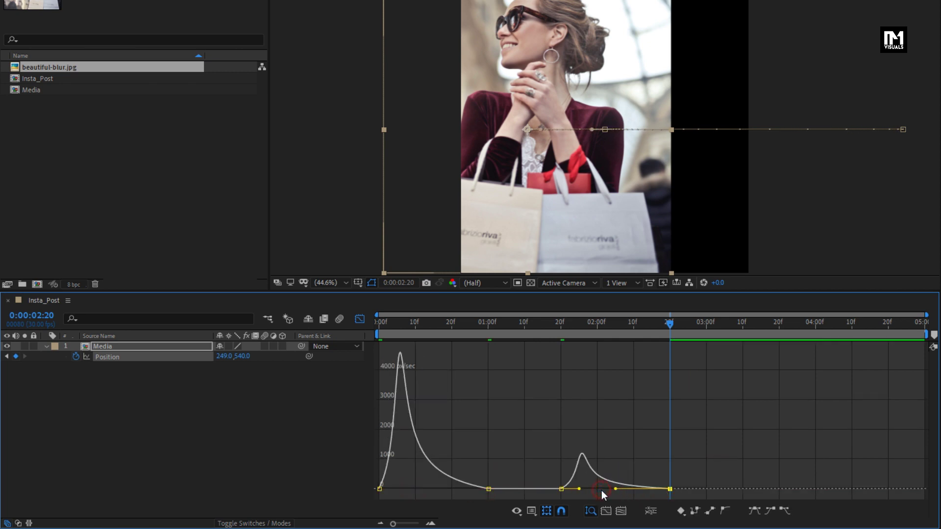
left_click(361, 320)
left_click_drag(375, 323, 411, 322)
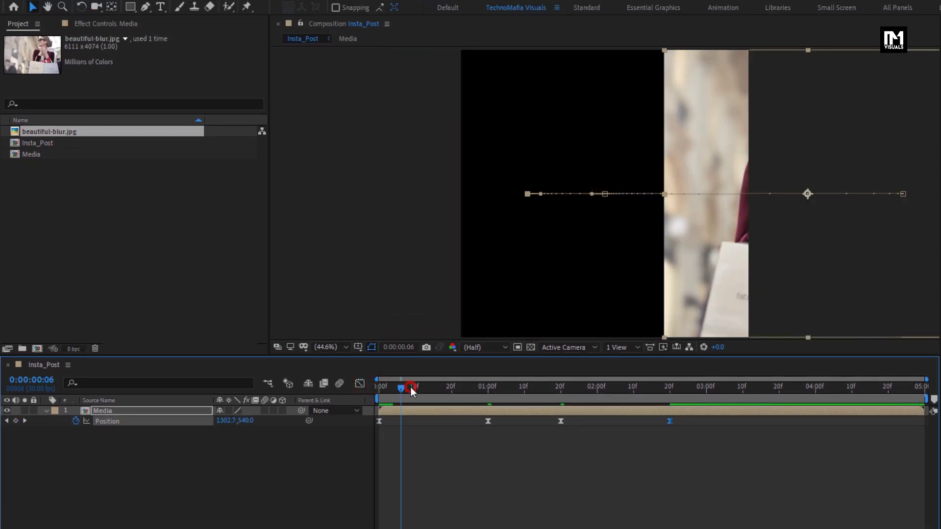
left_click_drag(411, 387, 536, 392)
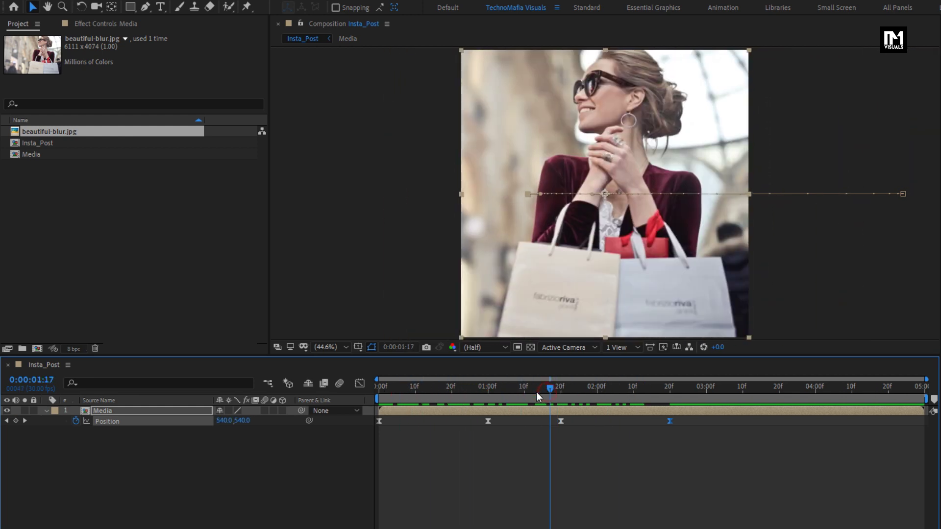
- Collapse the Media layer's properties and apply the CC RepeTile effect to the layer
left_click(46, 412)
left_click(103, 411)
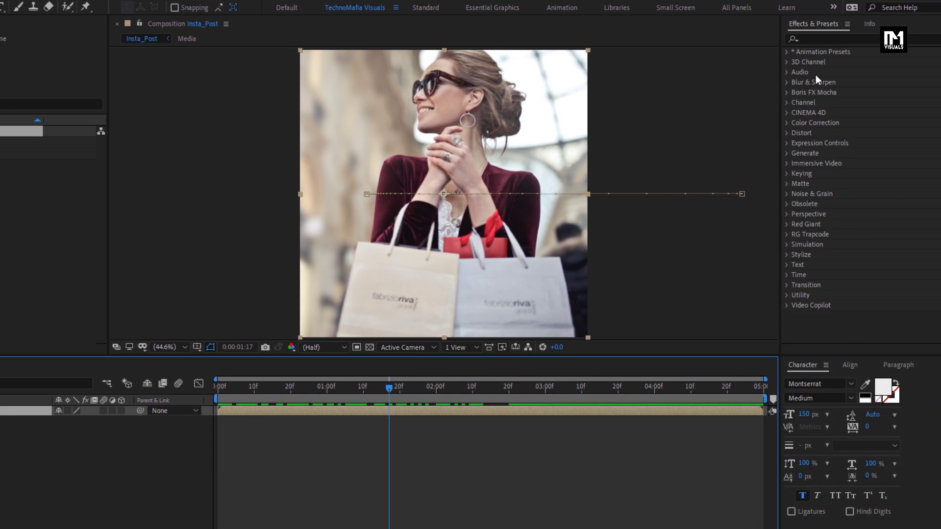
left_click(823, 39)
type("cc ")
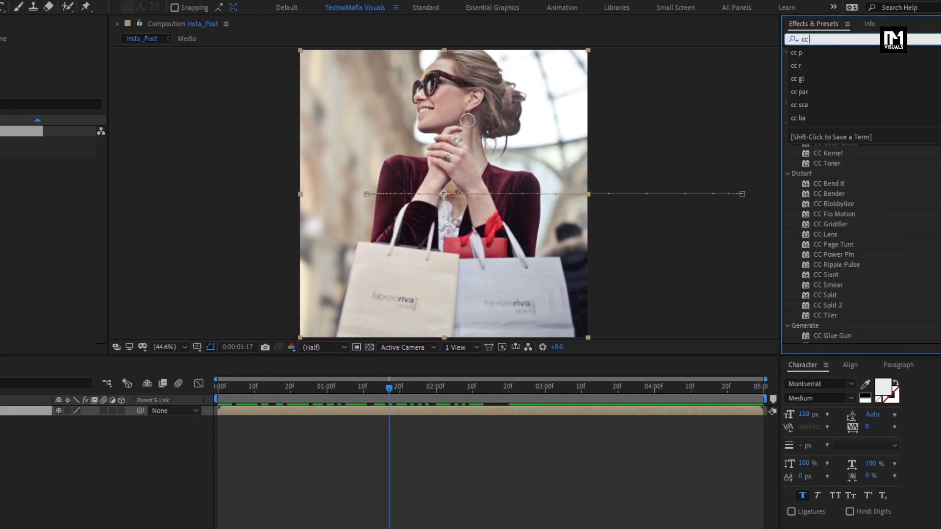
type("re")
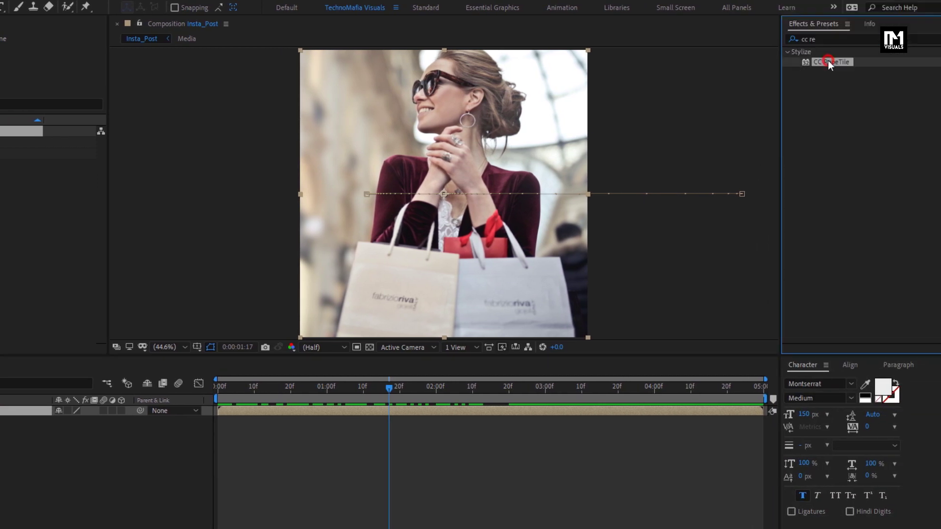
left_click_drag(825, 61, 525, 147)
- At 3:02, set CC RepeTile's Expand Right to 300 and its Tiling to Unfold to fill the gap beside the photo
left_click_drag(418, 376, 552, 384)
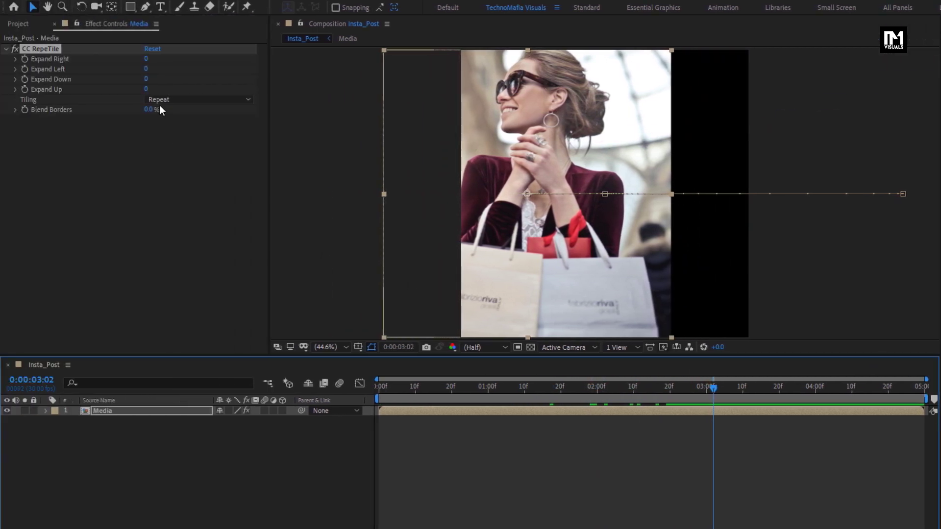
left_click(145, 59)
type("300")
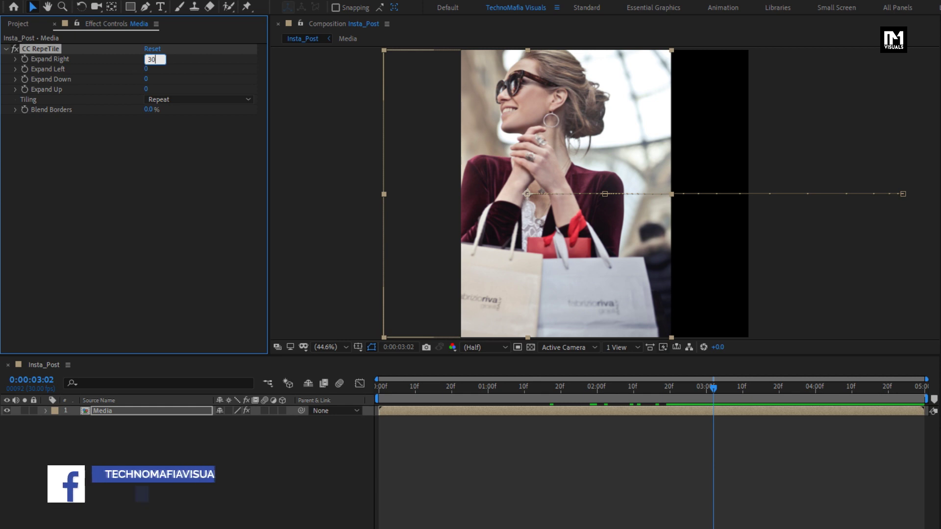
key("Return")
left_click(166, 99)
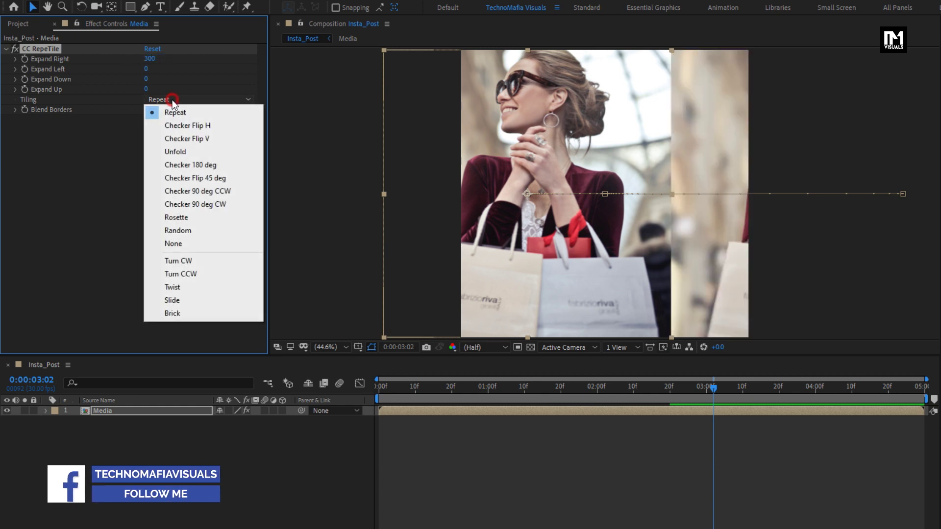
left_click(172, 152)
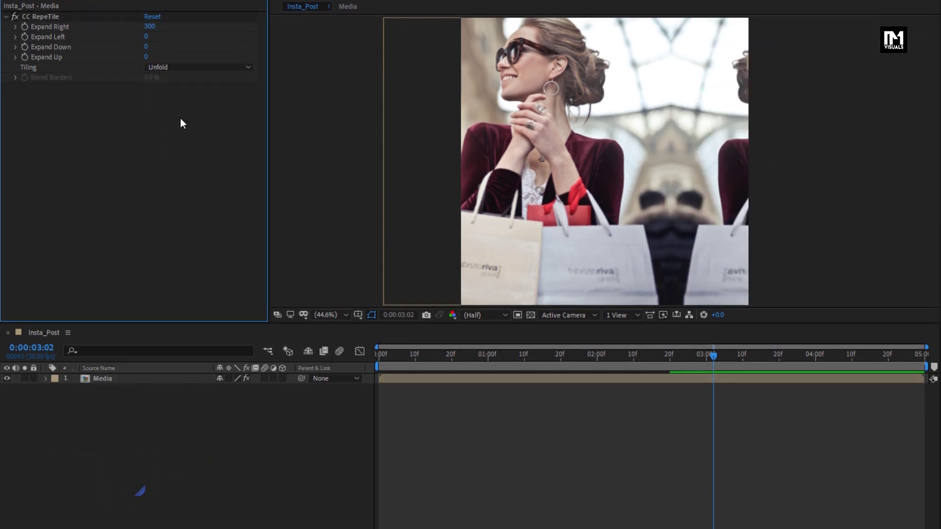
- Create a new shape layer in Insta_Post and add a rectangle path to its contents
right_click(180, 372)
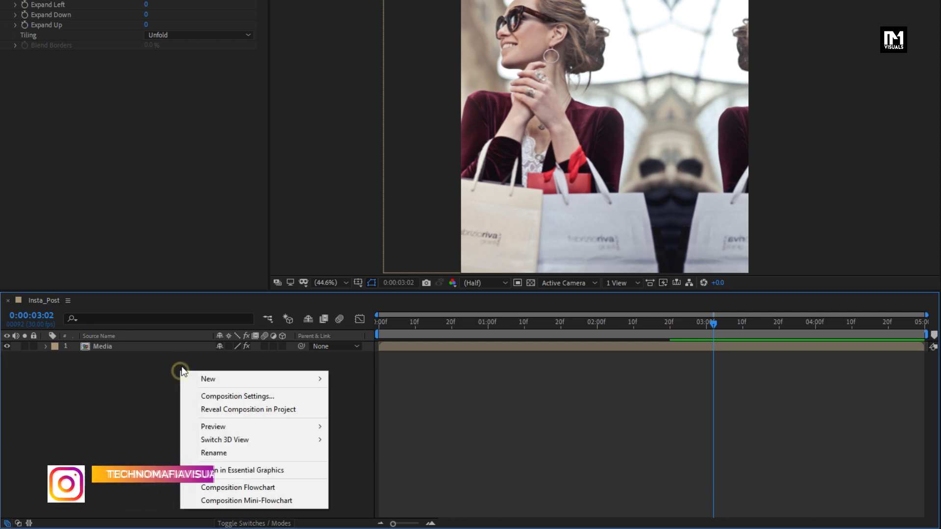
mouse_move(245, 381)
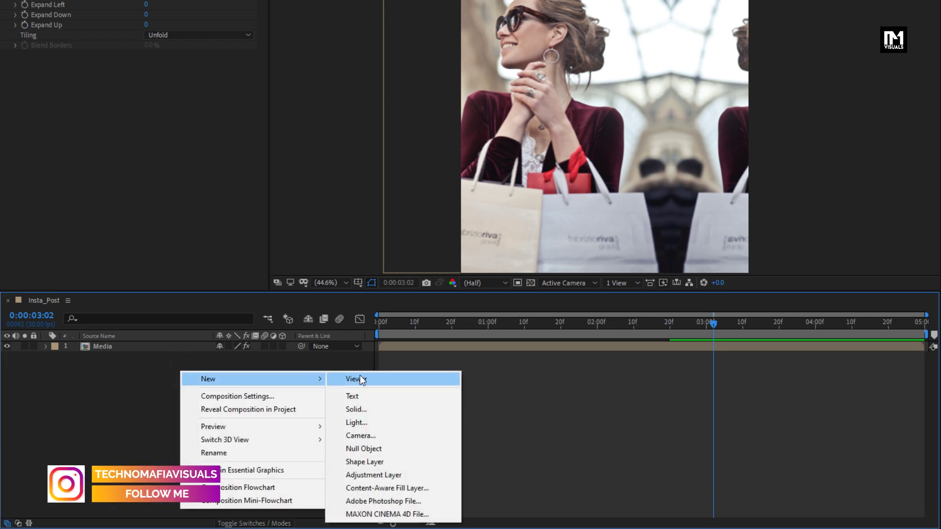
left_click(370, 461)
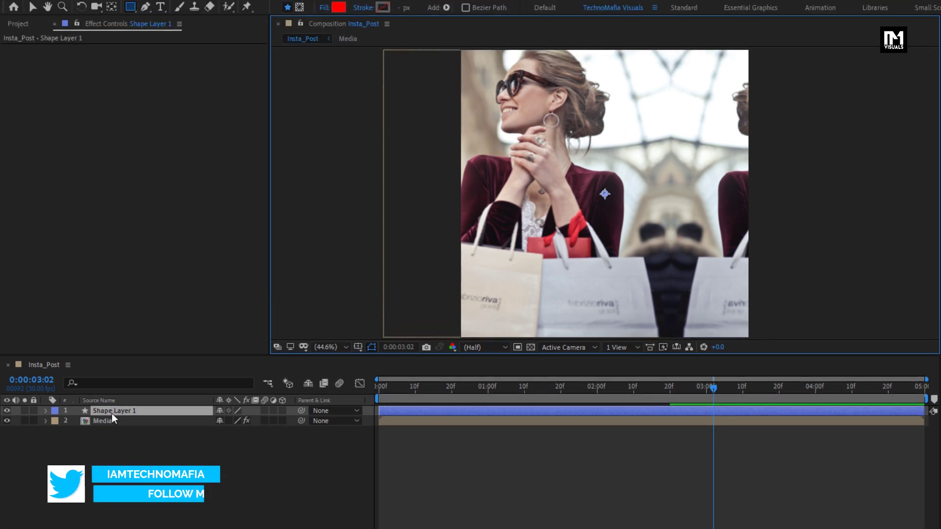
left_click(111, 411)
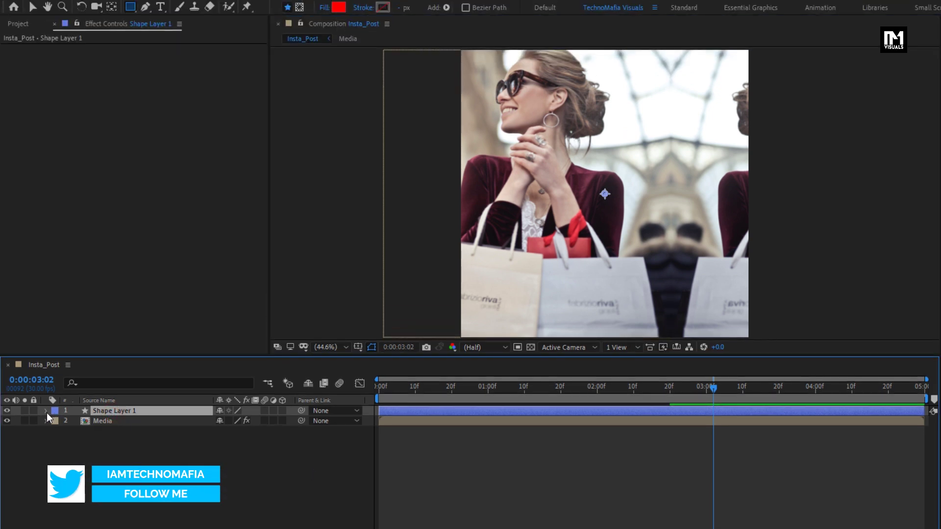
left_click(46, 410)
left_click(288, 420)
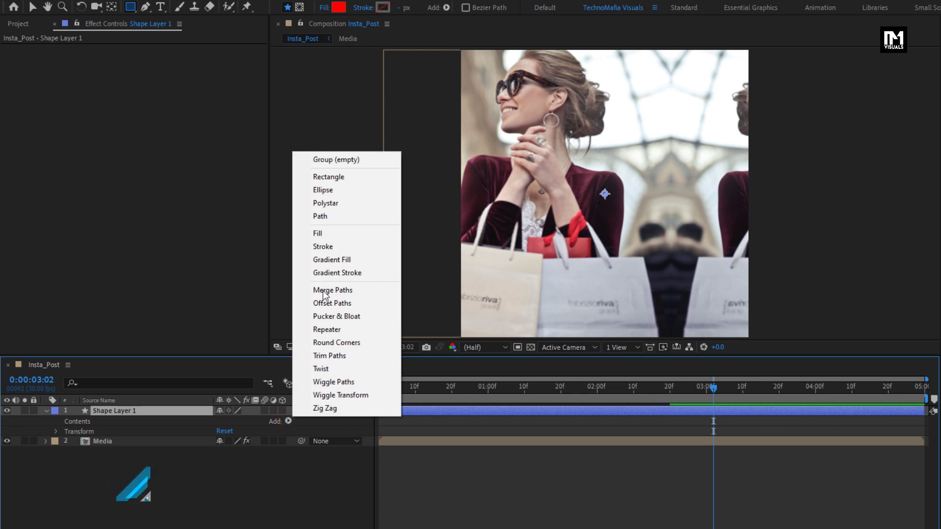
left_click(328, 177)
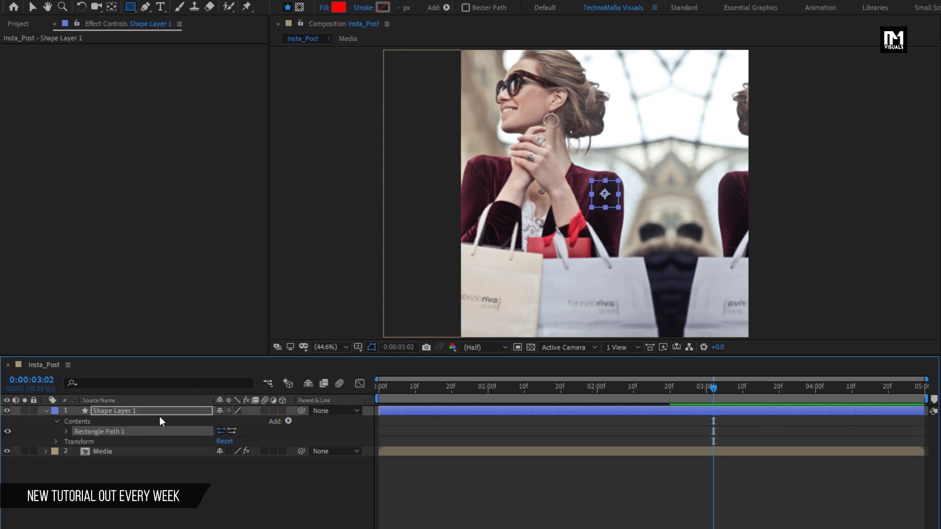
- Unlink the rectangle path's dimensions, set its size to 540 by 1080, and shift its X position to 270 to cover the frame's right half
left_click(66, 432)
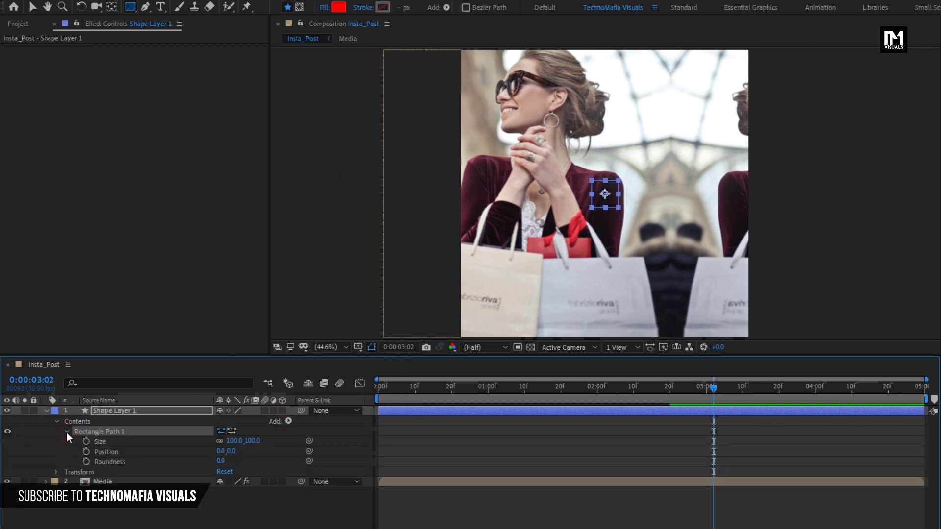
left_click(219, 440)
left_click(253, 440)
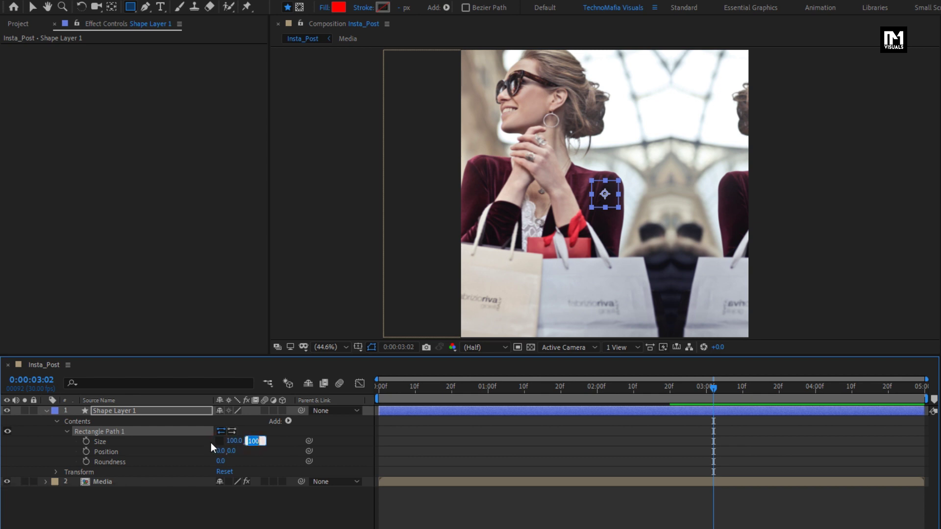
type("1080")
key("Return")
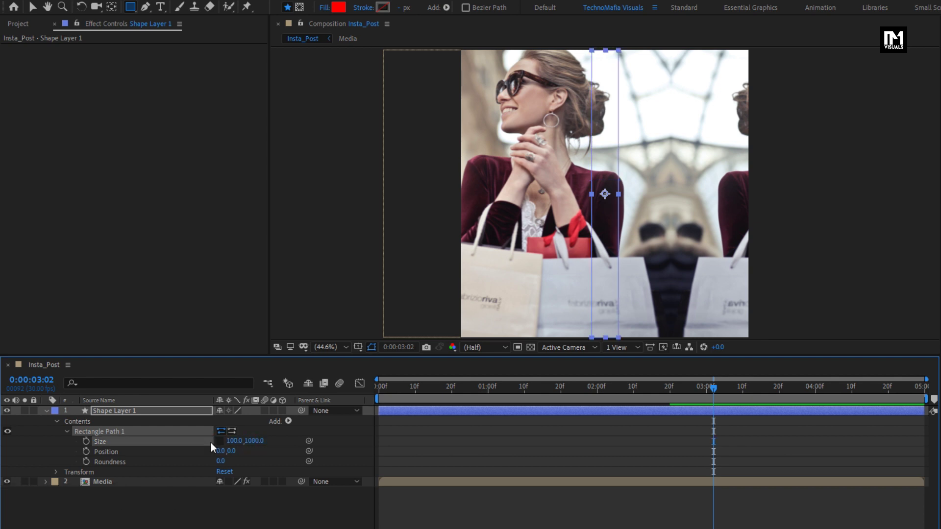
left_click(233, 441)
type("540")
key("Return")
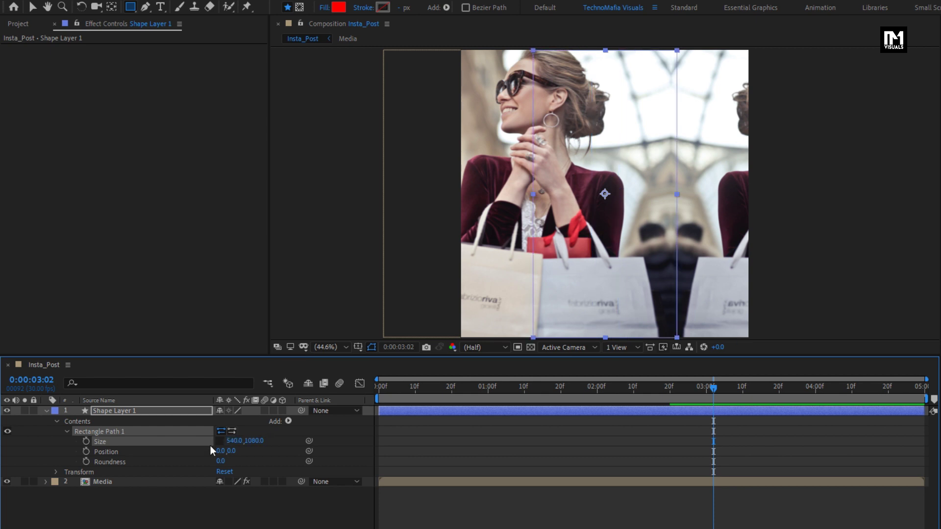
left_click_drag(220, 451, 370, 448)
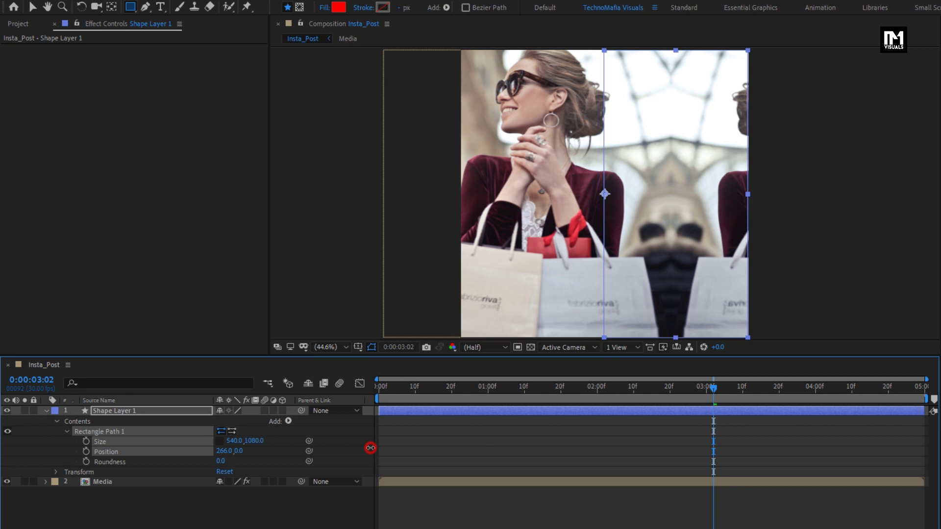
left_click_drag(371, 448, 372, 448)
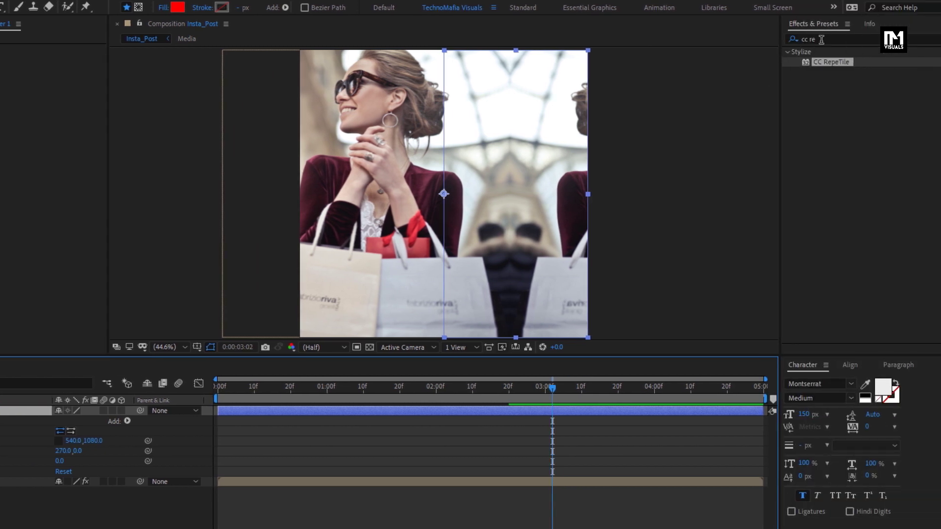
- Apply the Gradient Ramp effect to Shape Layer 1 and add a fill to its contents
left_click(773, 41)
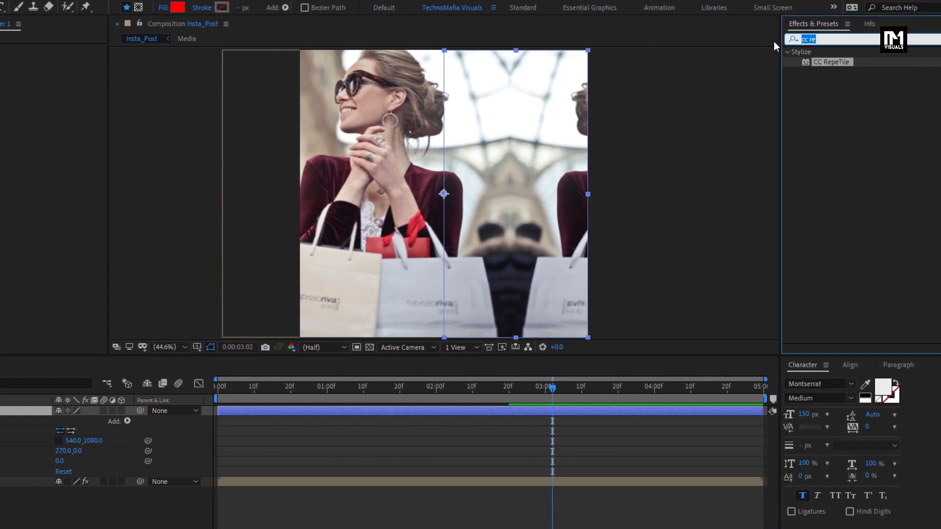
type("grad")
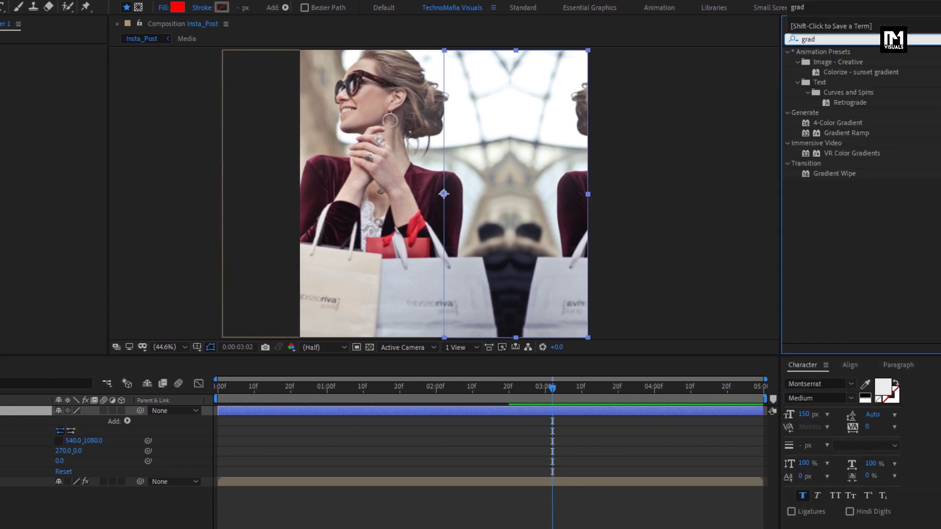
left_click(835, 134)
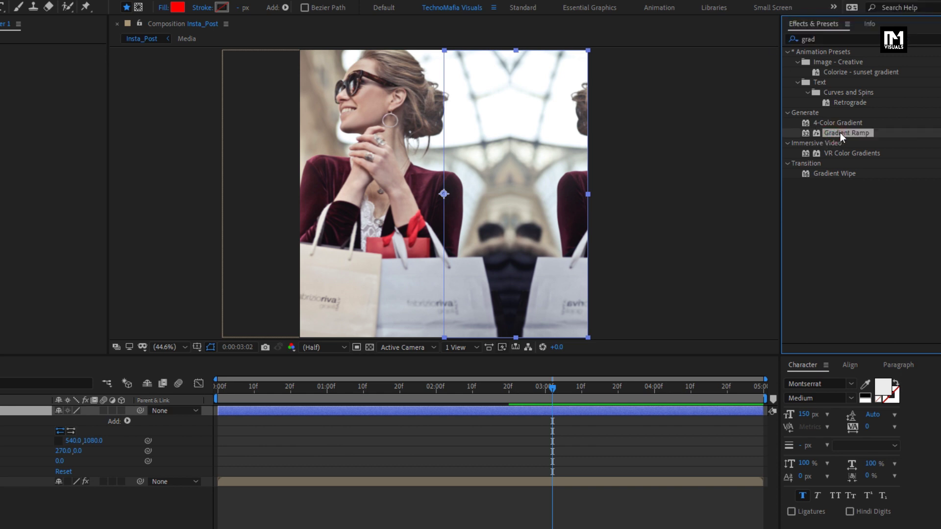
left_click_drag(840, 137, 495, 181)
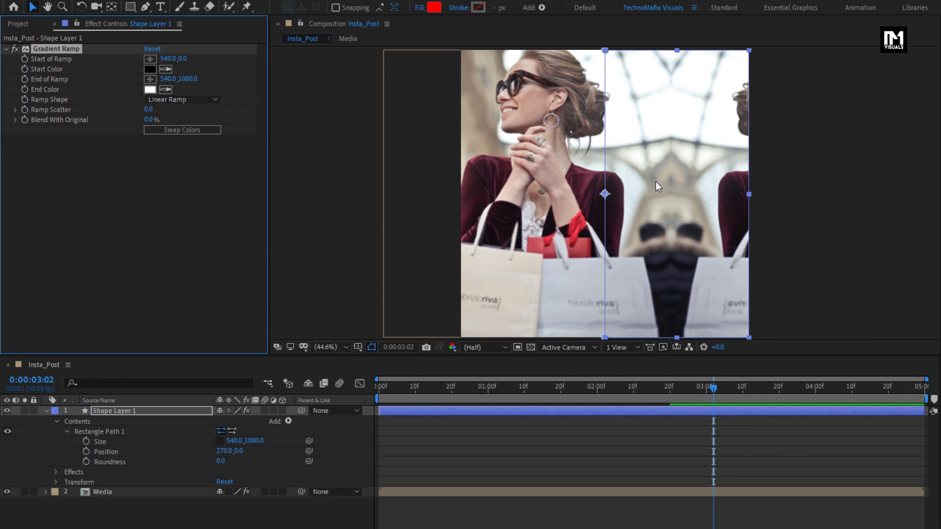
left_click(288, 420)
left_click(316, 233)
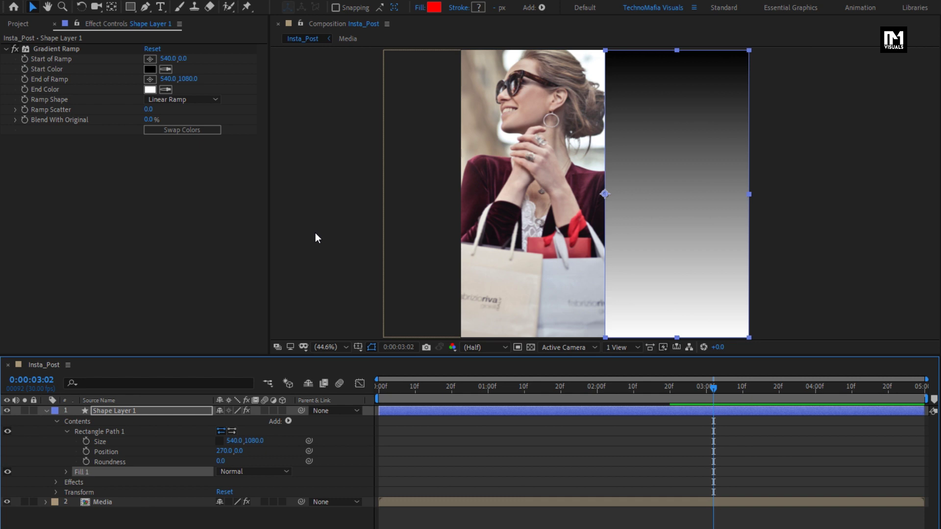
- Set the Gradient Ramp's start color to blue, about 0761BE, and its end color to teal, about 0FA38C
left_click(150, 72)
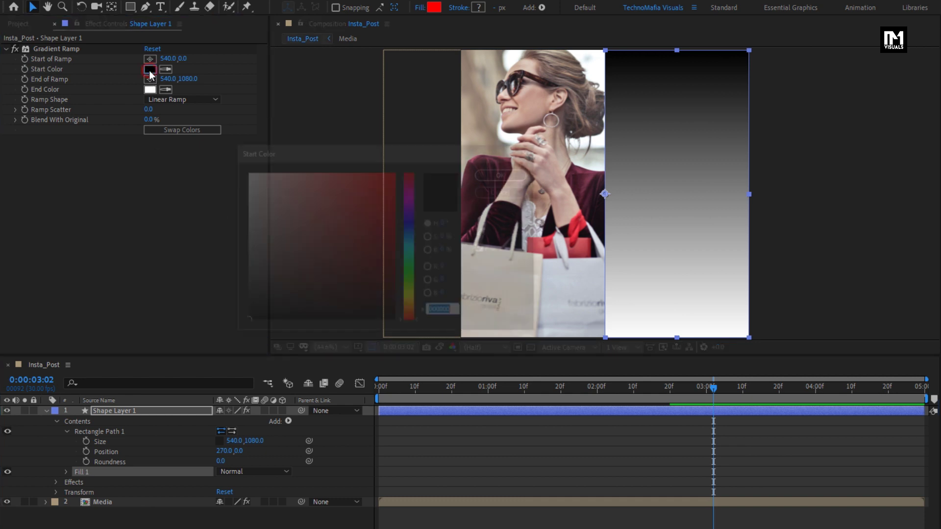
left_click(410, 235)
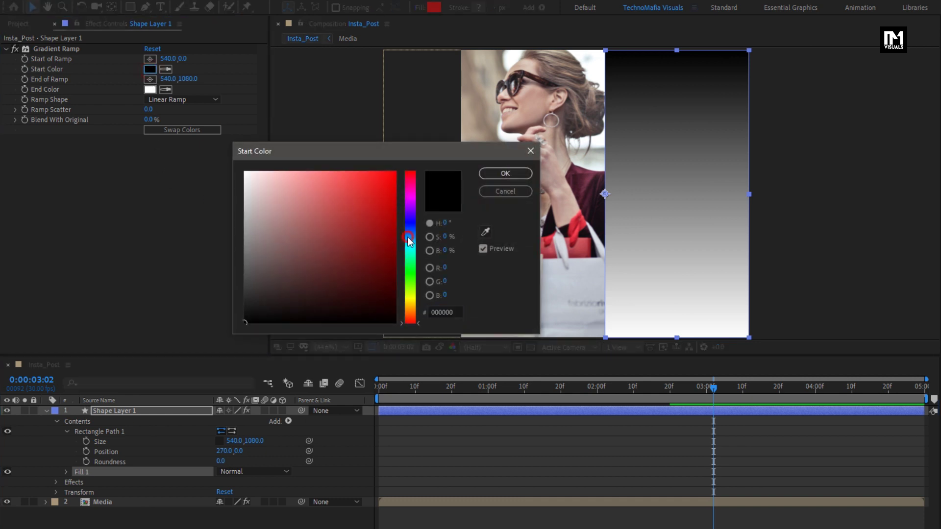
left_click_drag(387, 215, 390, 210)
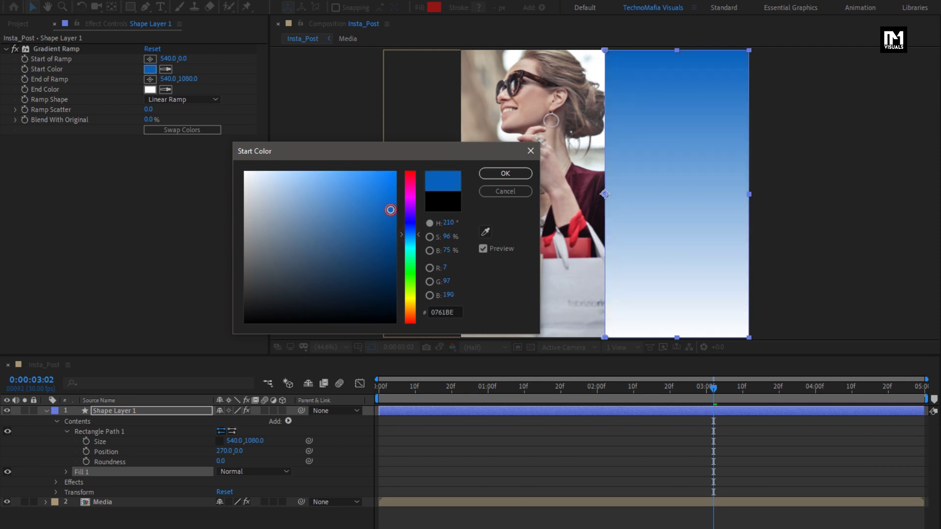
left_click(492, 174)
left_click(150, 90)
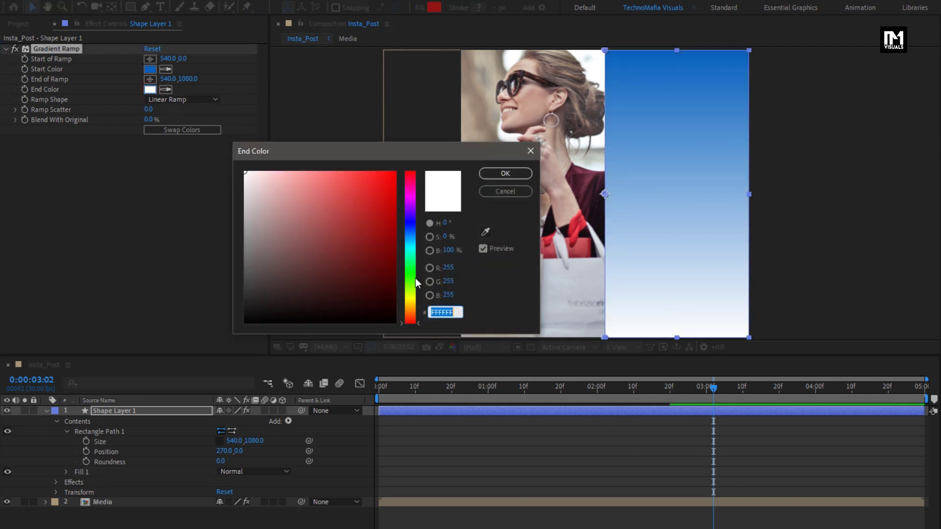
left_click(411, 255)
left_click_drag(386, 245, 382, 226)
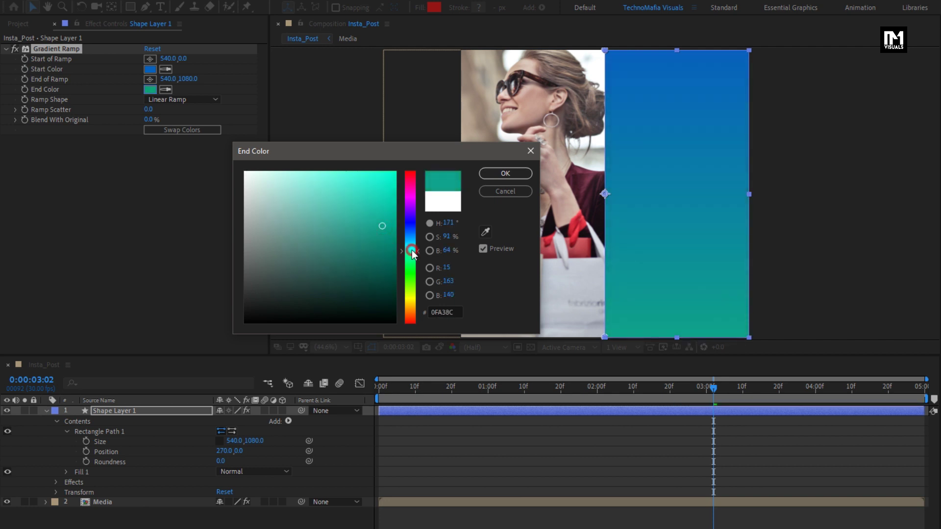
left_click(495, 178)
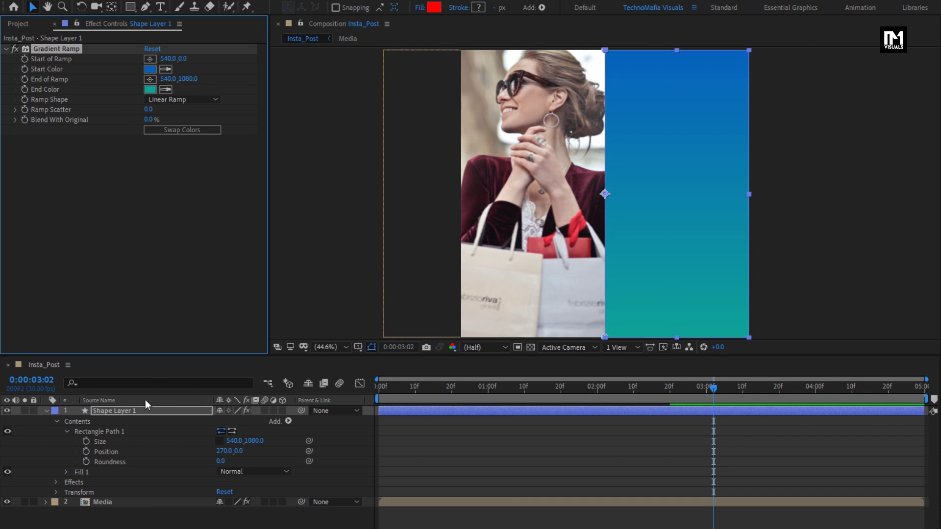
- Keyframe Shape Layer 1's position at its current place at 1:00, and set X to 1081 at 0:00 so it starts outside the frame
left_click(137, 410)
key("p")
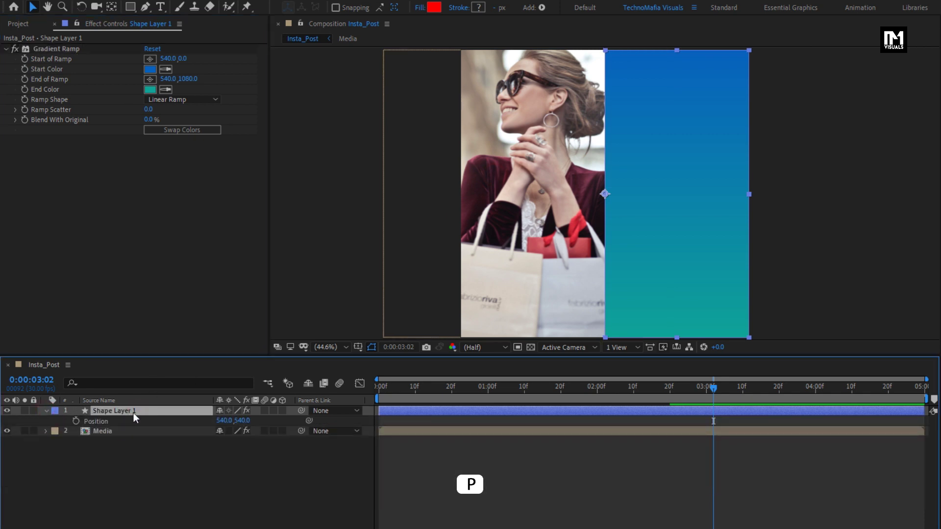
left_click(487, 394)
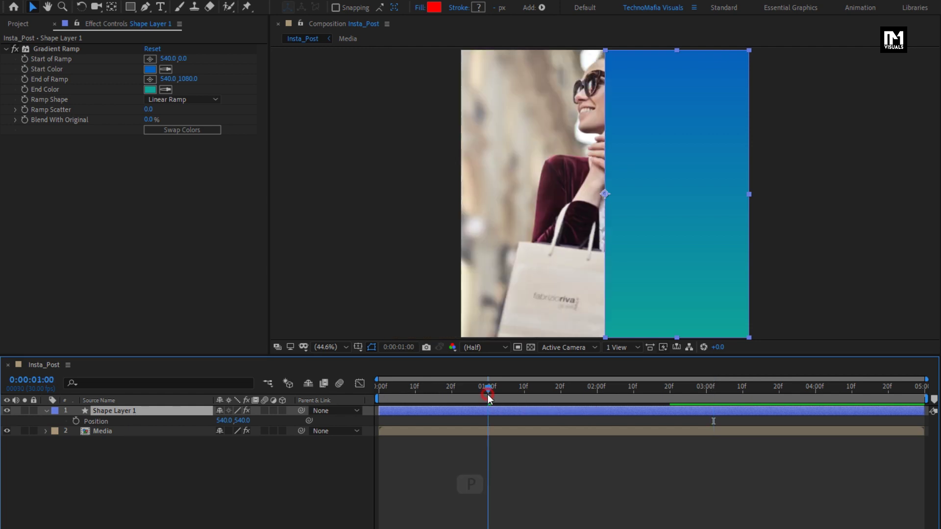
left_click(76, 421)
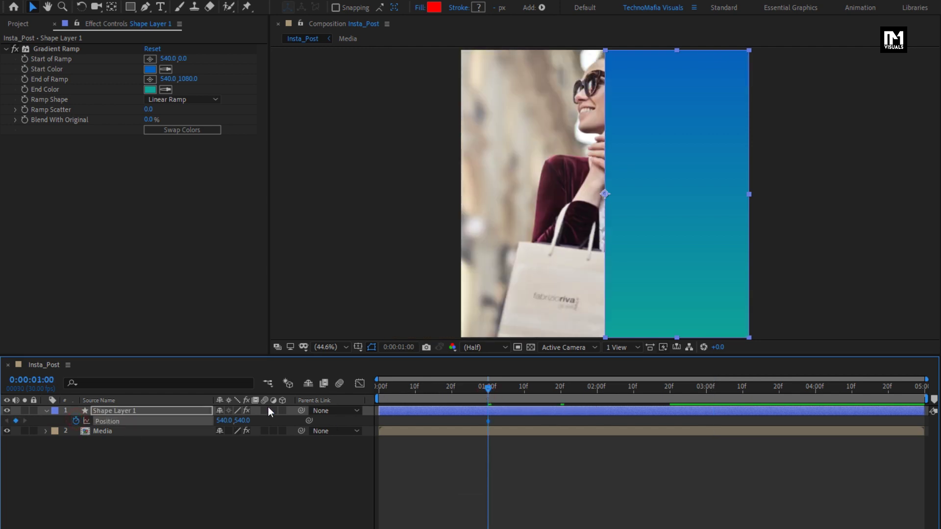
left_click(383, 386)
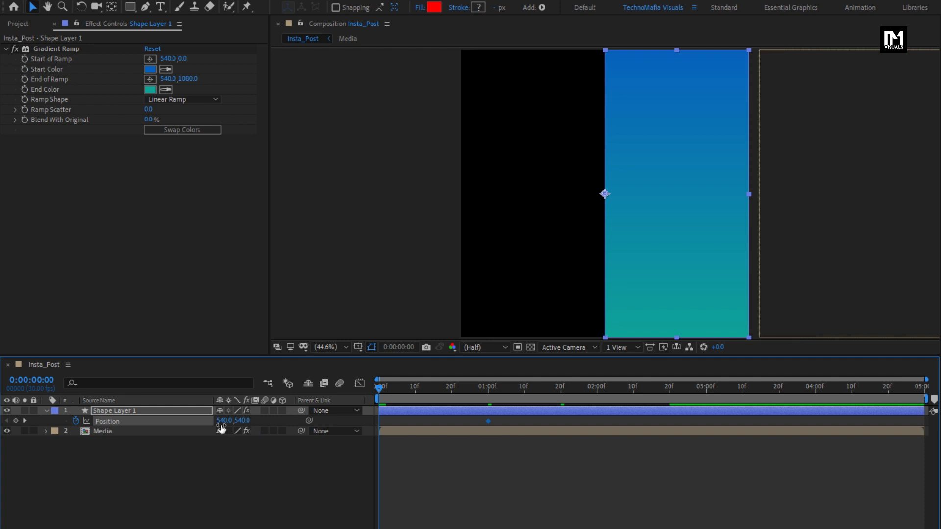
left_click_drag(224, 420, 522, 398)
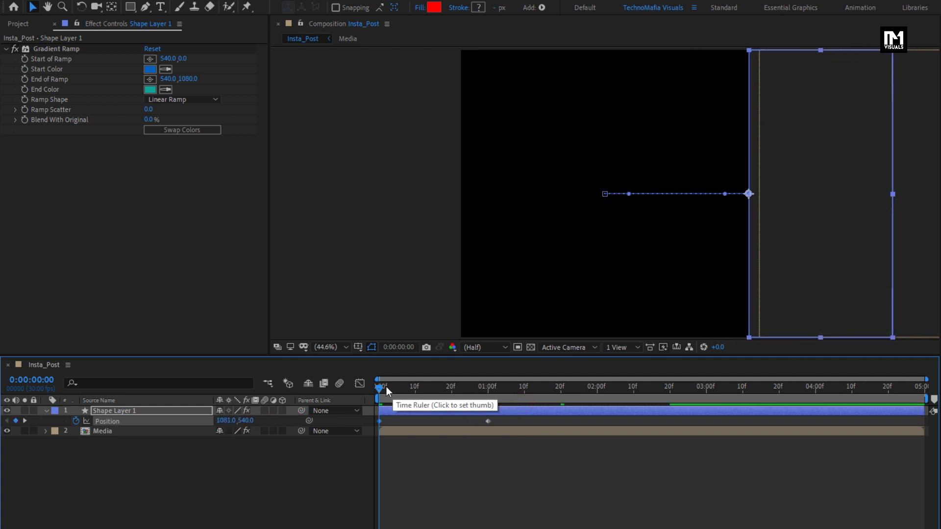
- Set Shape Layer 1's X position to 1092 at 0:00 and preview the start of its slide-in
mouse_move(386, 387)
left_mouse_down()
mouse_move(453, 389)
mouse_move(381, 391)
left_mouse_up()
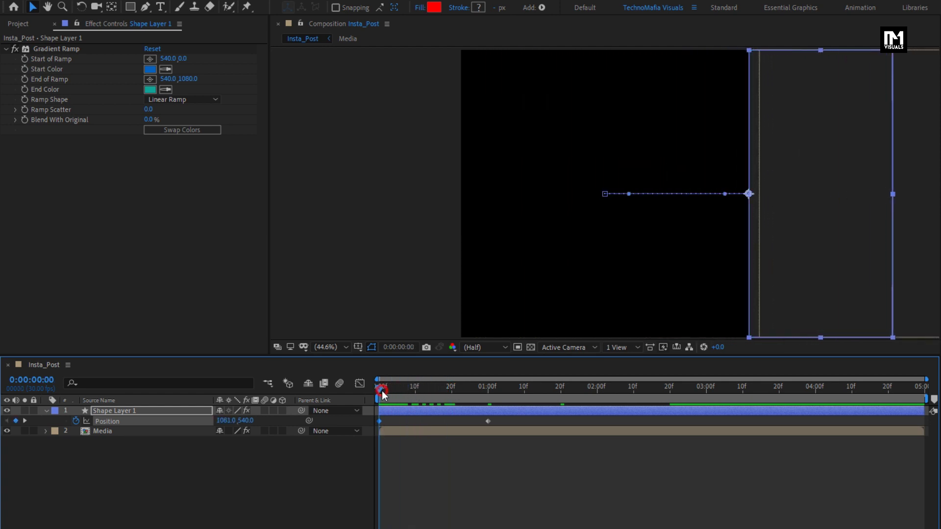
left_click_drag(225, 420, 229, 421)
left_click_drag(379, 389, 423, 395)
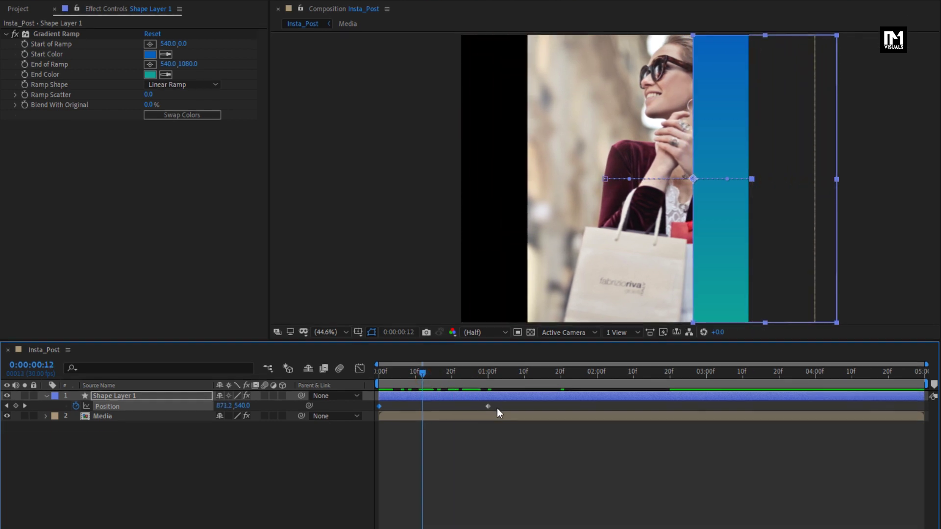
- Apply Easy Ease to both of Shape Layer 1's position keyframes and reshape the speed graph to peak early with a long slowdown
left_click_drag(497, 426, 377, 422)
right_click(378, 357)
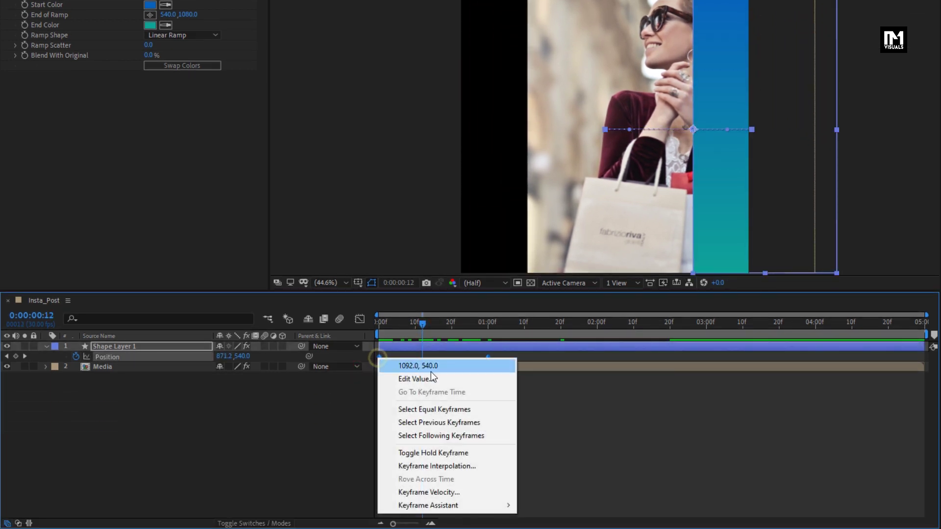
mouse_move(499, 505)
left_click(539, 426)
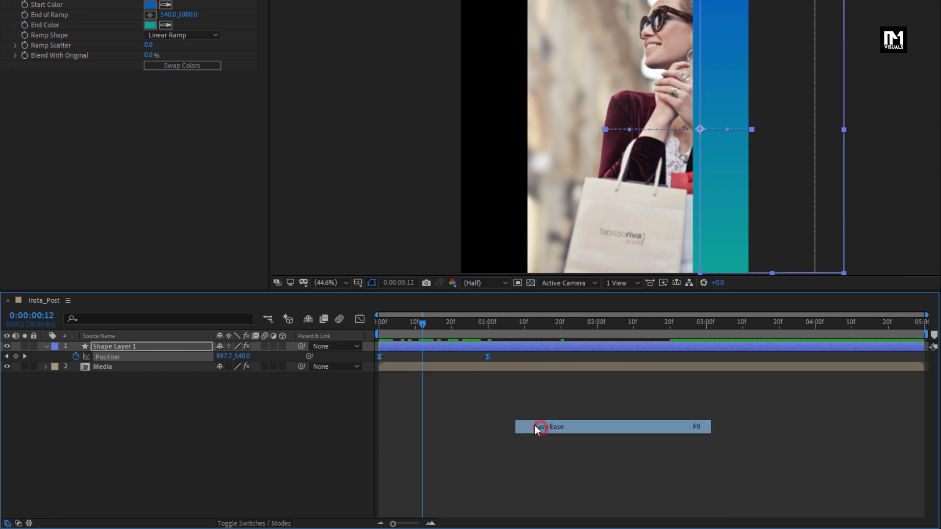
left_click(365, 318)
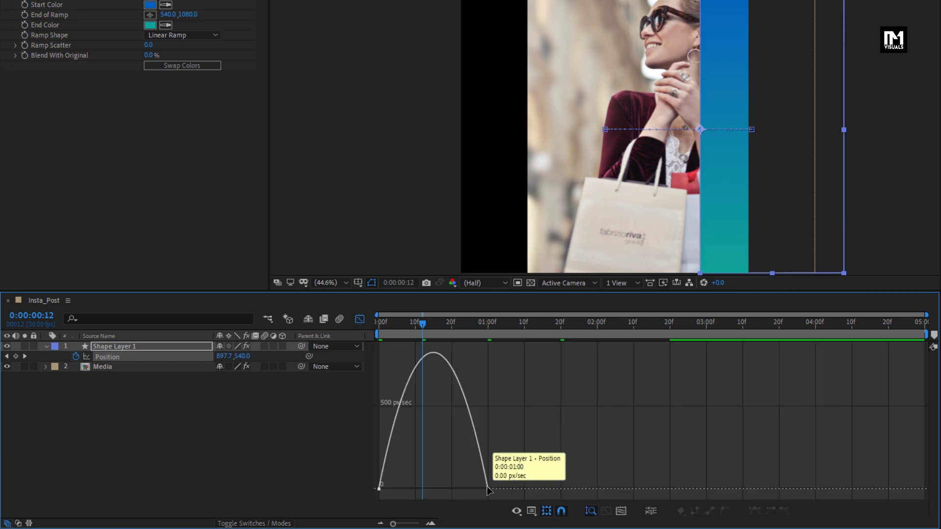
left_click_drag(469, 489, 408, 489)
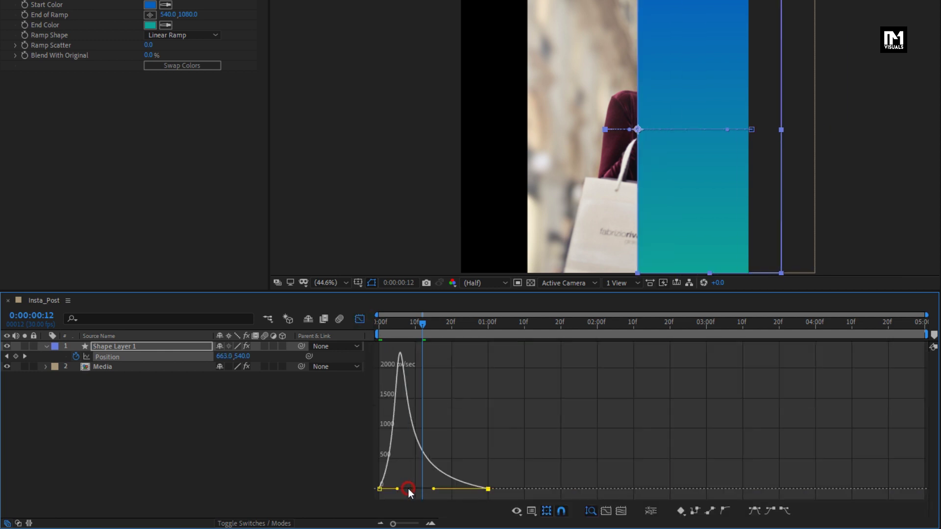
left_click(360, 319)
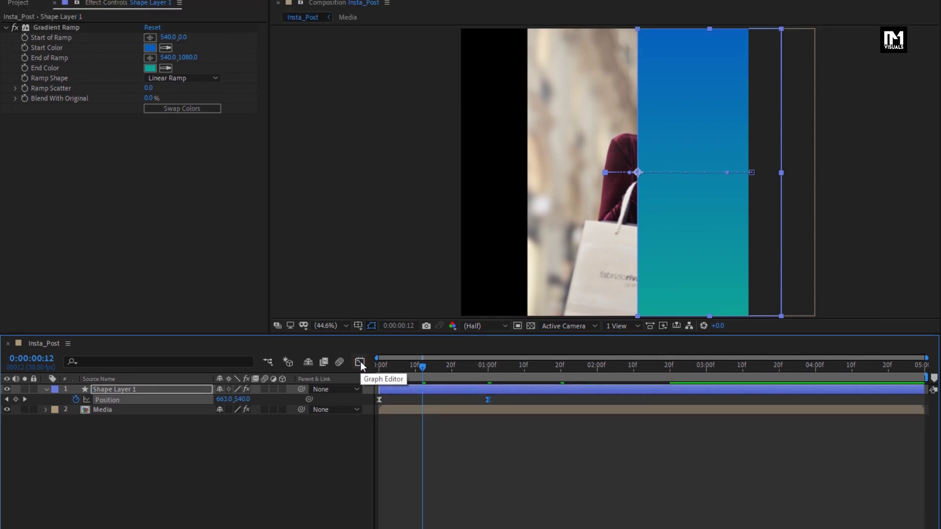
- Move Shape Layer 1 in time so it starts at 1:20, check the slide-in, and collapse its properties
left_click_drag(486, 393, 562, 393)
left_click_drag(419, 409, 714, 387)
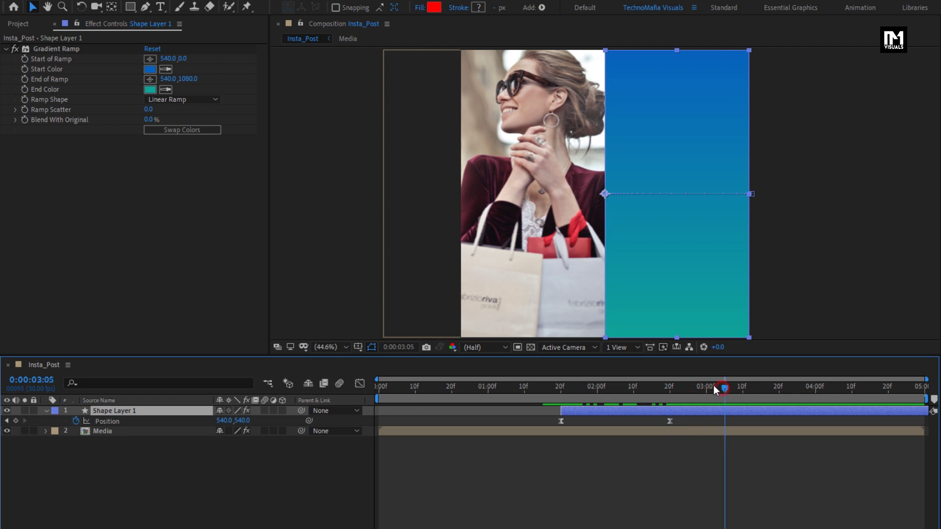
left_click(47, 411)
left_click(123, 439)
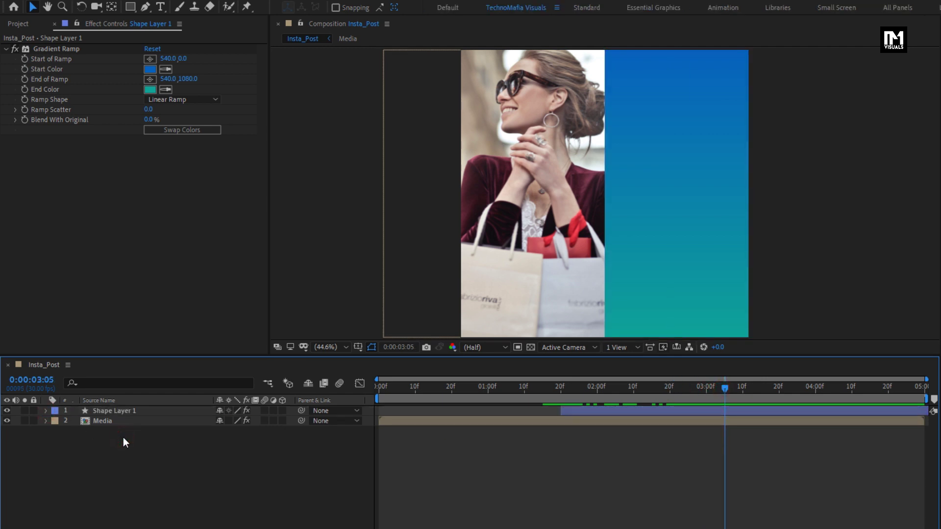
- Create a new text layer reading TECHNOMAFIA over the shopping bags in the composition
left_click(159, 8)
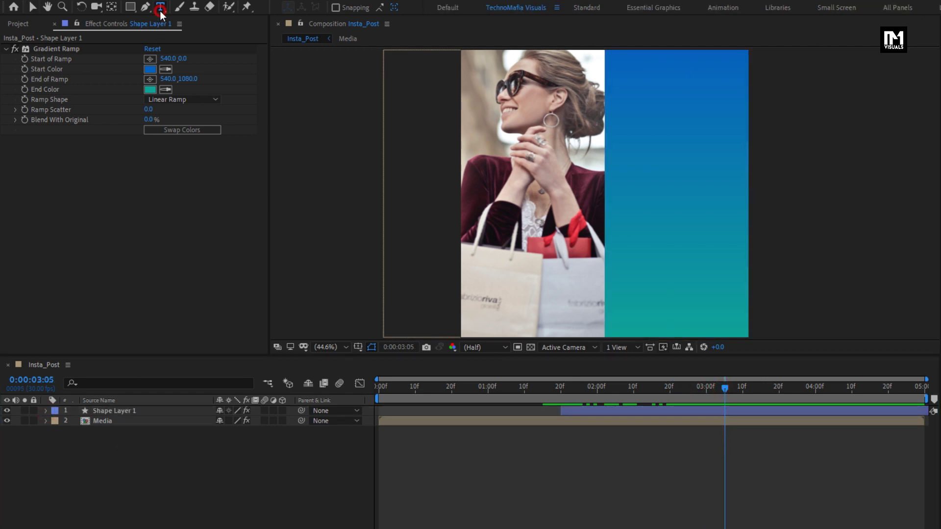
left_click(492, 287)
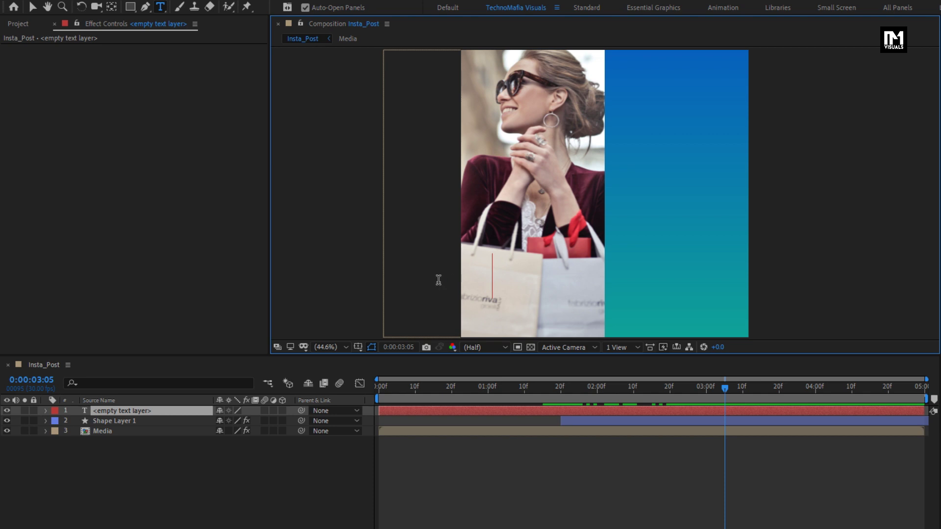
type("T")
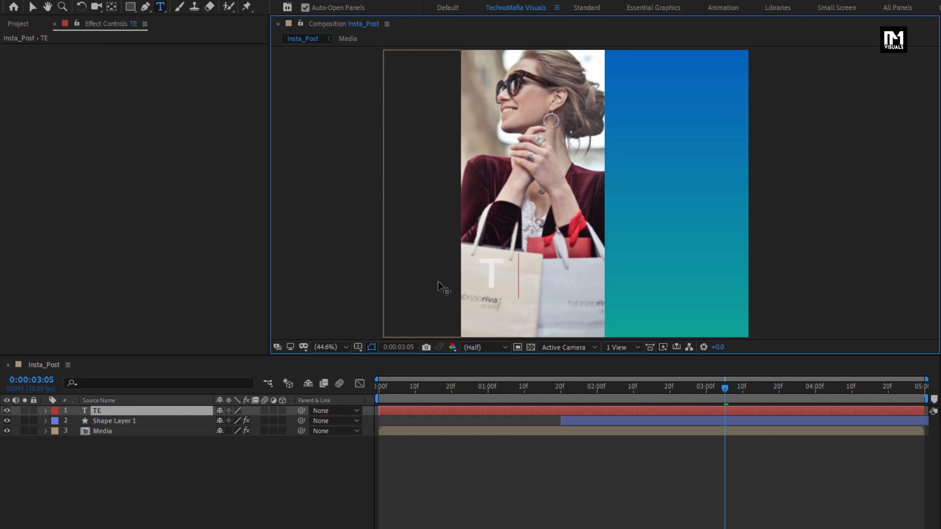
type("ECHNO")
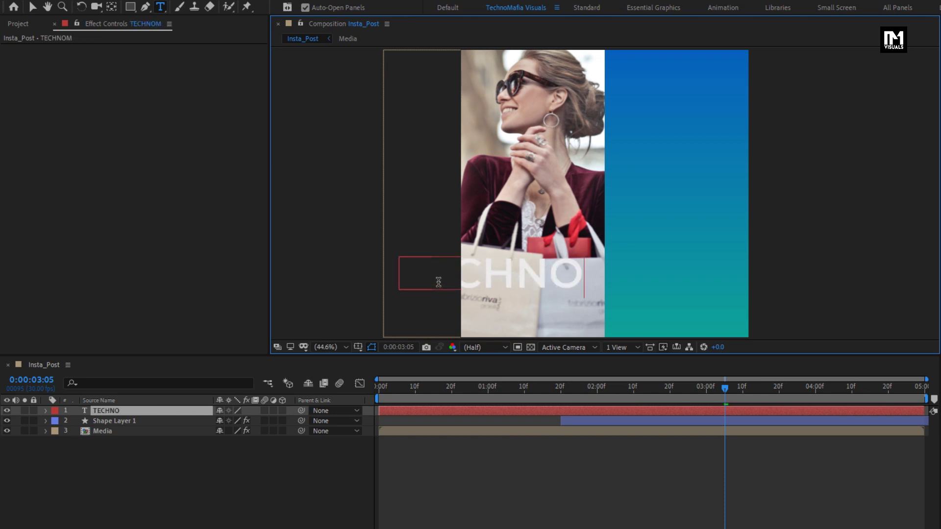
type("MAFIA")
key("Escape")
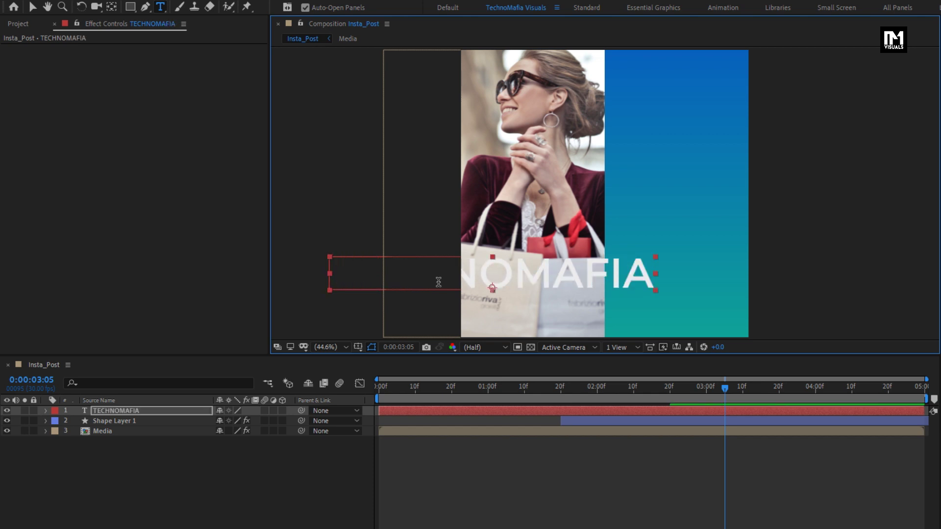
- Set the TECHNOMAFIA text's font size to 55 px and move it to the frame's lower-left corner
key("v")
left_click_drag(472, 282, 550, 297)
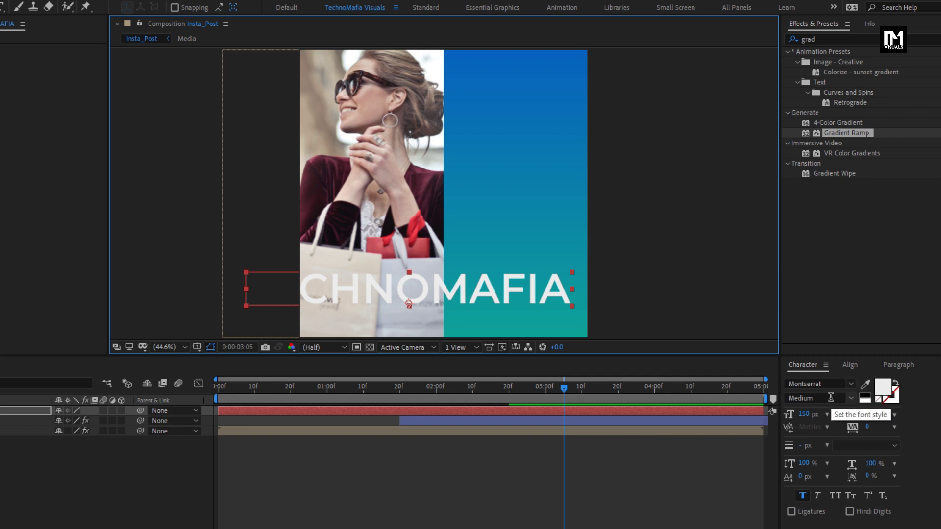
left_click_drag(806, 415, 760, 418)
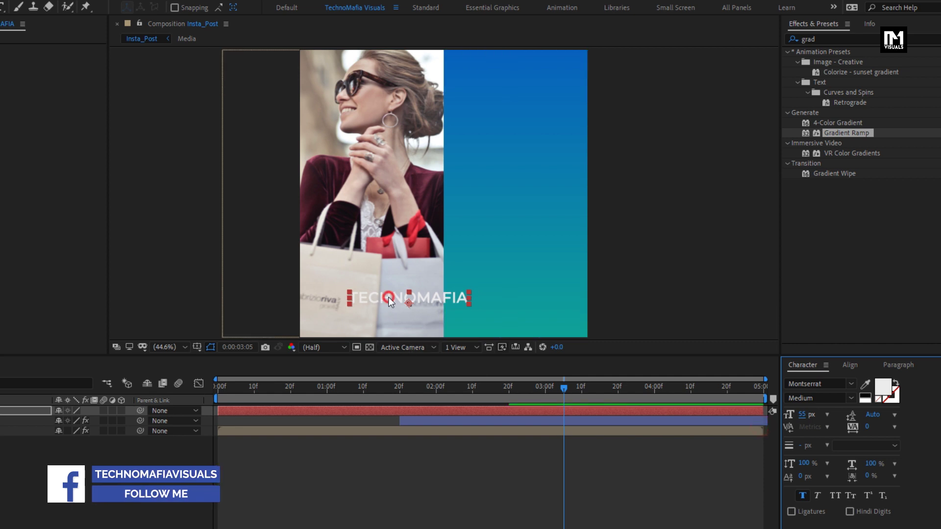
left_click_drag(388, 296, 349, 313)
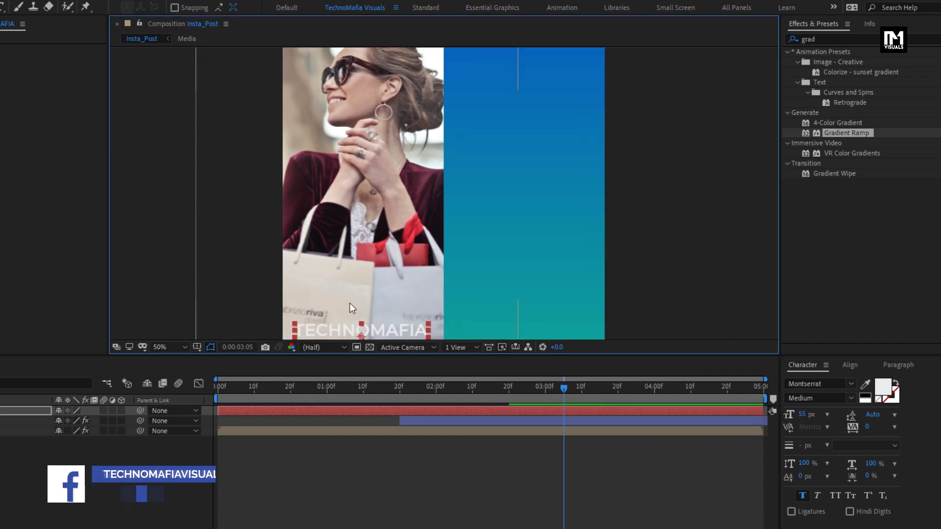
- At 1:15, move the TECHNOMAFIA text near the frame's lower middle and center it horizontally in the composition
left_click_drag(351, 392, 378, 387)
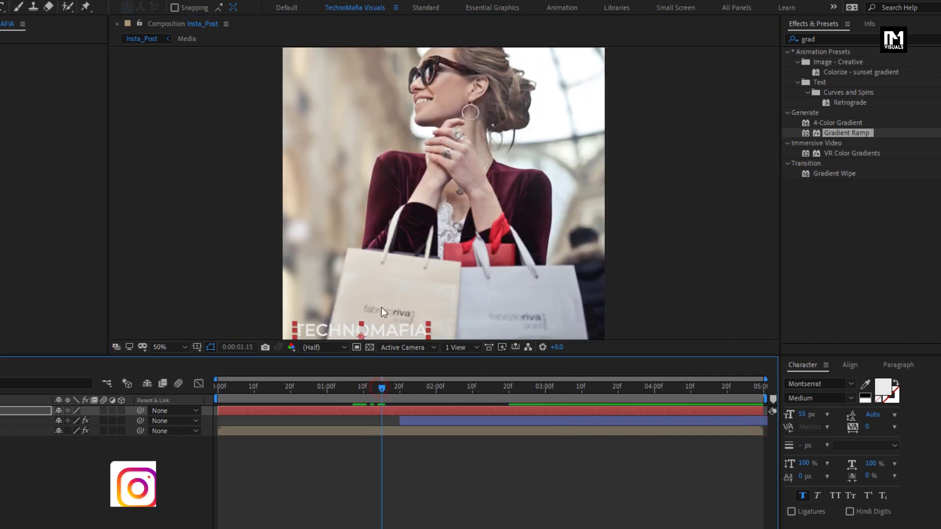
left_click_drag(381, 280, 395, 200)
scroll(396, 200, "up", 2)
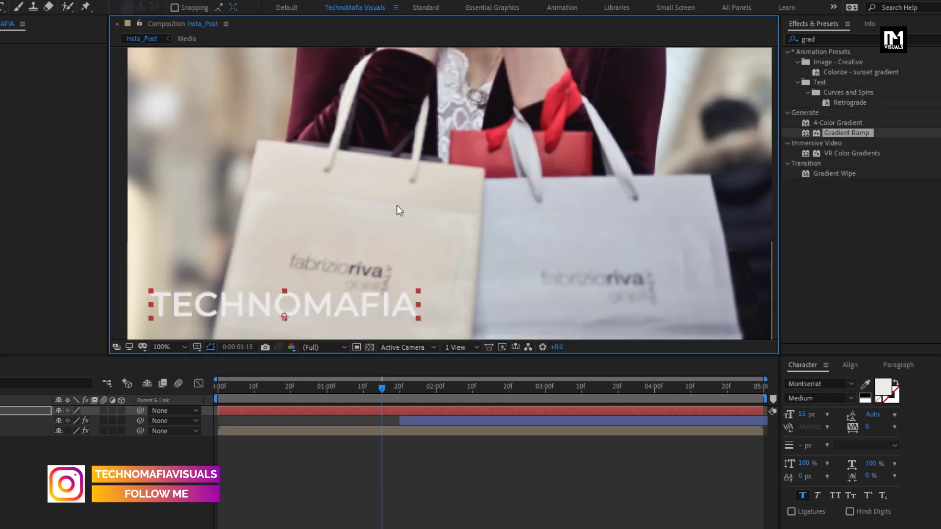
left_click_drag(299, 310, 482, 302)
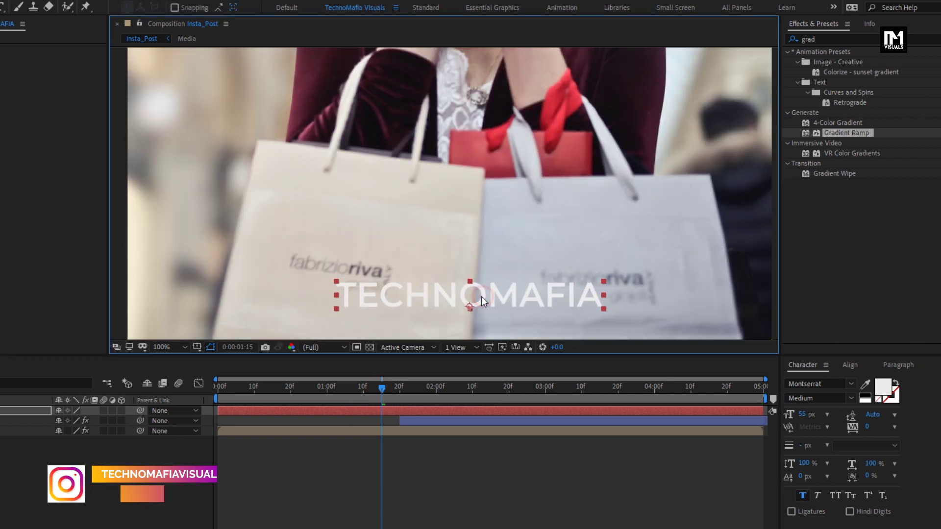
left_click(849, 365)
left_click(812, 395)
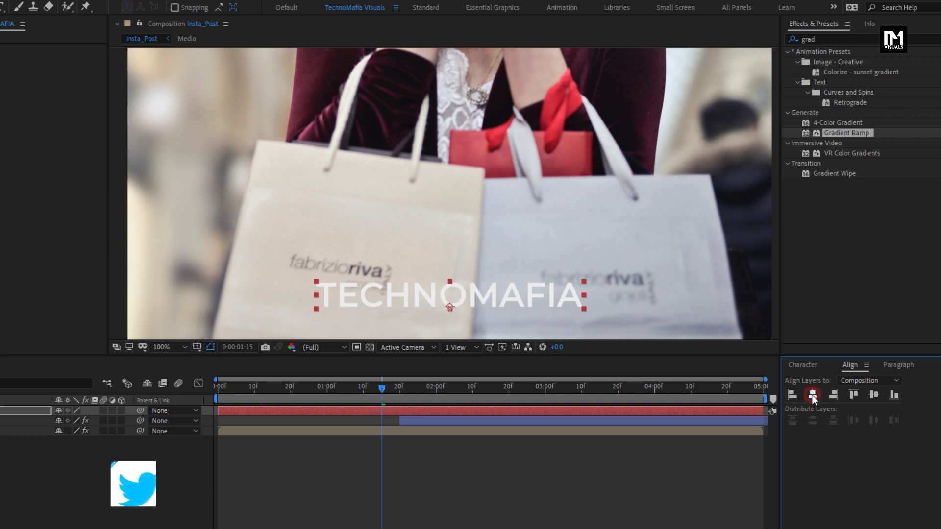
- Change the TECHNOMAFIA text's font style to SemiBold
left_click(804, 365)
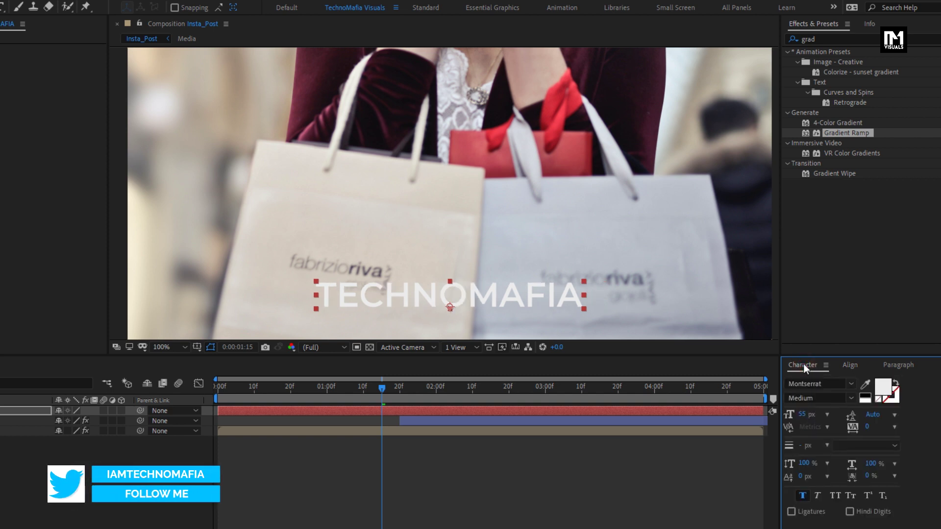
left_click(854, 399)
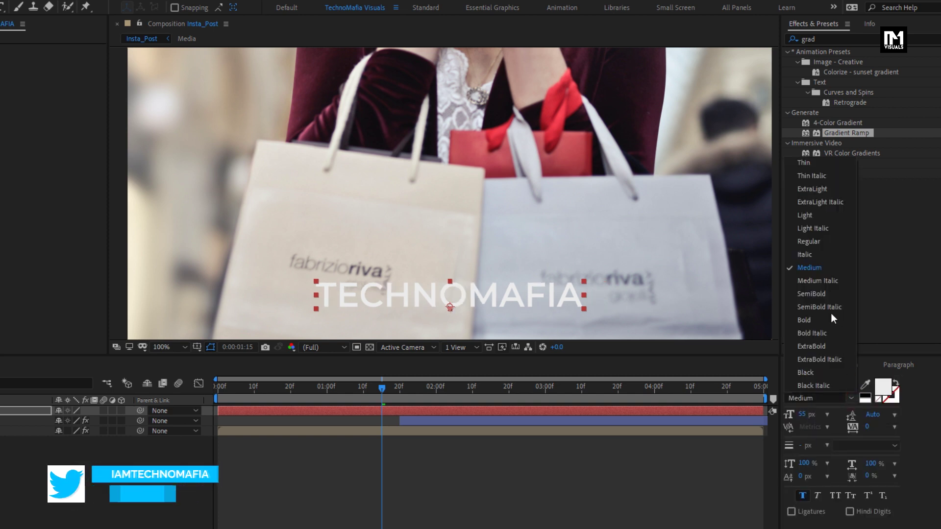
left_click(818, 295)
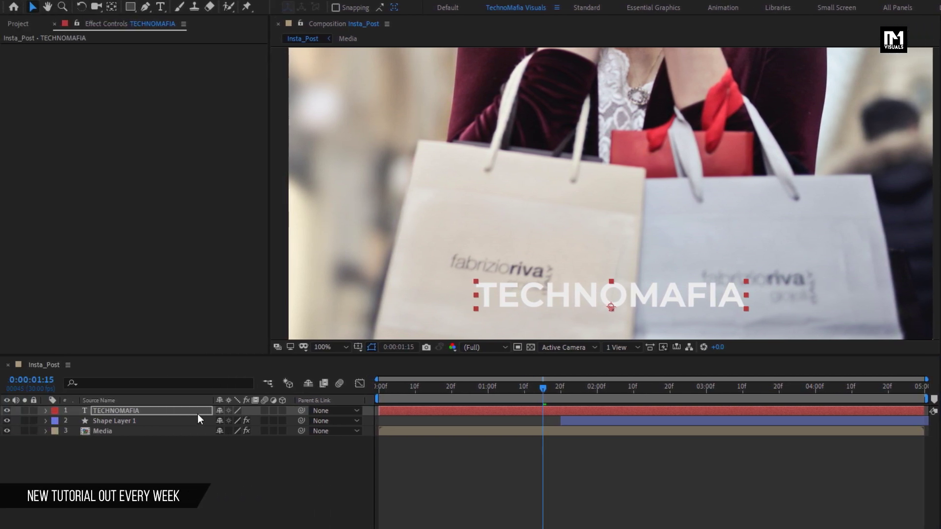
- Add a Position animator to the TECHNOMAFIA text and set its position to 0, -140
left_click(100, 412)
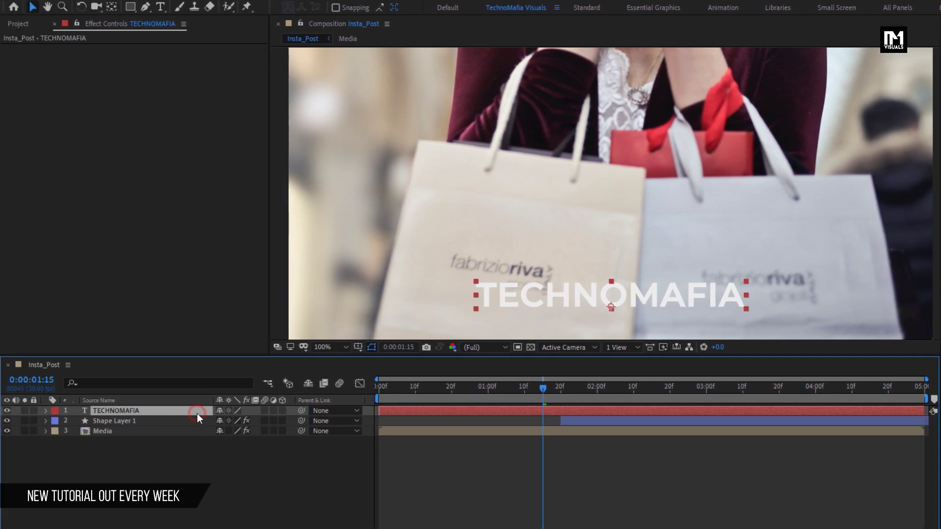
left_click(46, 412)
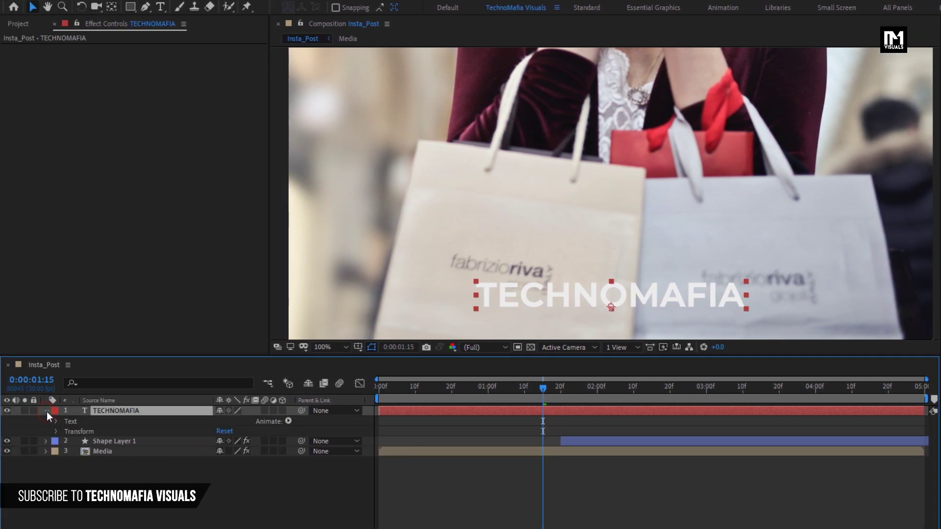
left_click(287, 422)
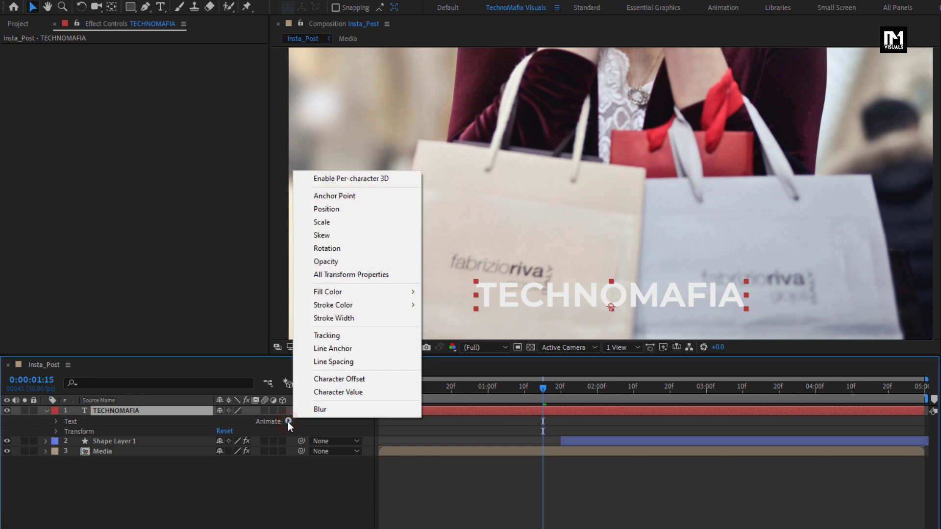
left_click(334, 215)
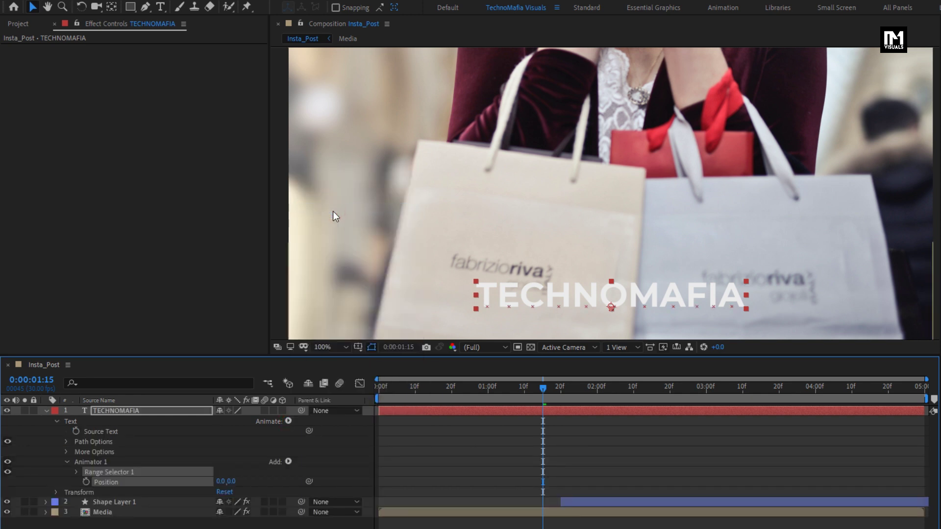
scroll(483, 238, "down", 2)
left_click(232, 482)
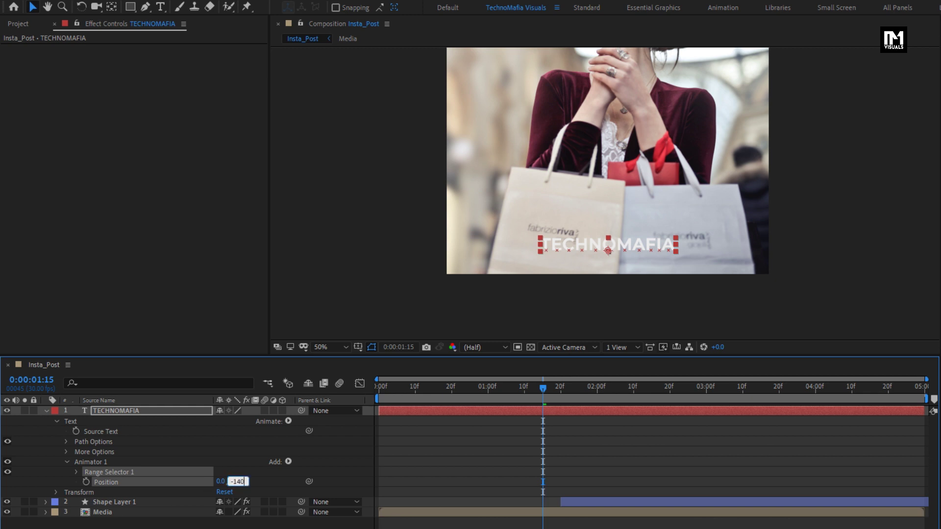
key("Return")
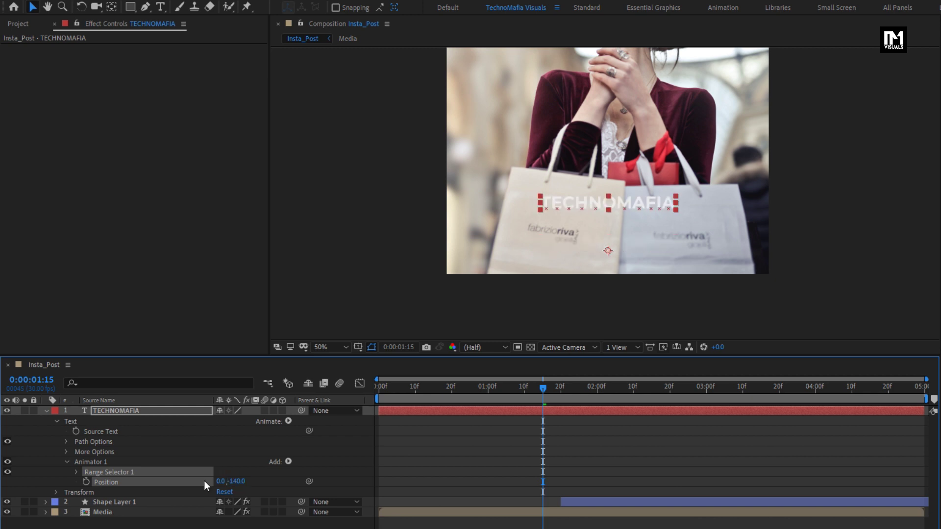
- Keyframe Range Selector 1's Offset at 0:00 with a value of -100%
left_click(78, 471)
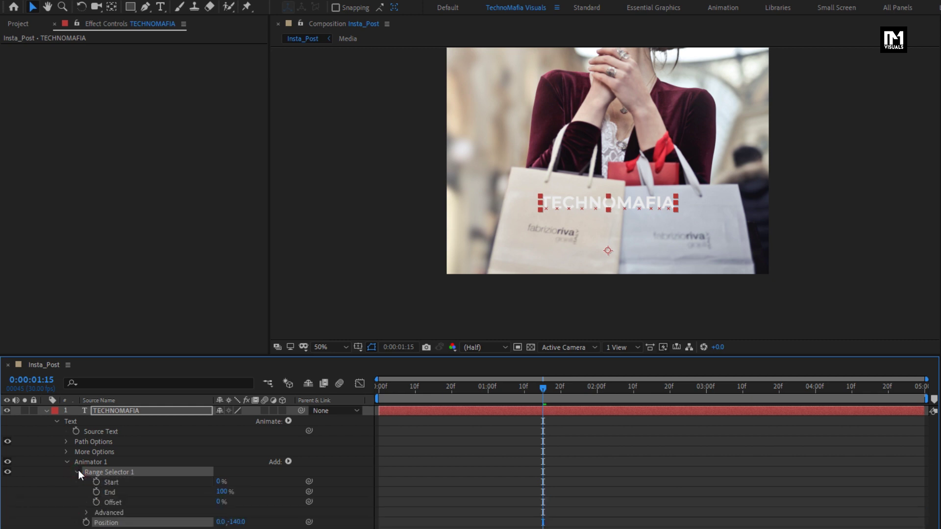
left_click(78, 486)
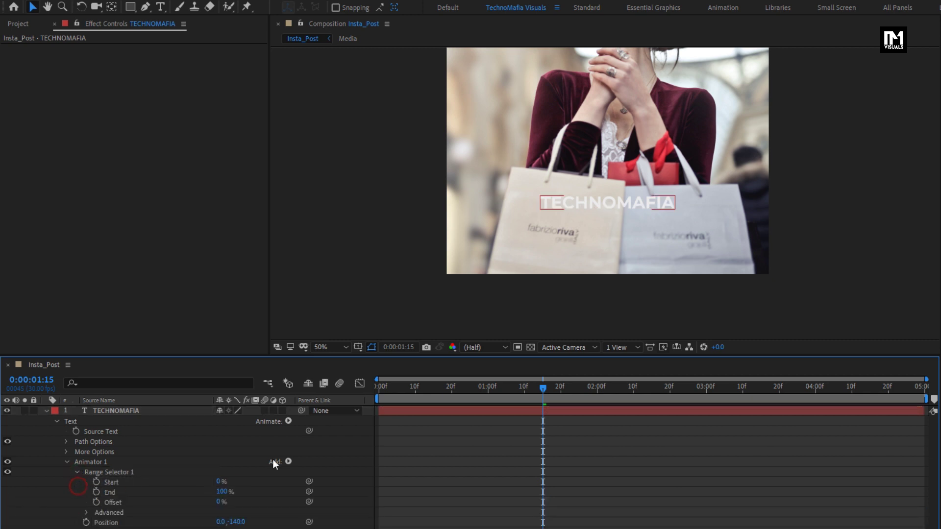
left_click(376, 387)
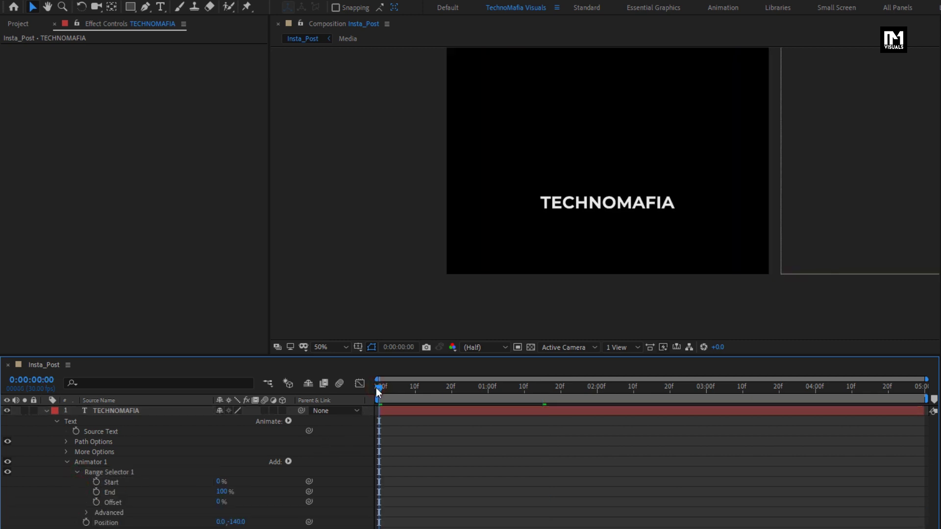
left_click(96, 503)
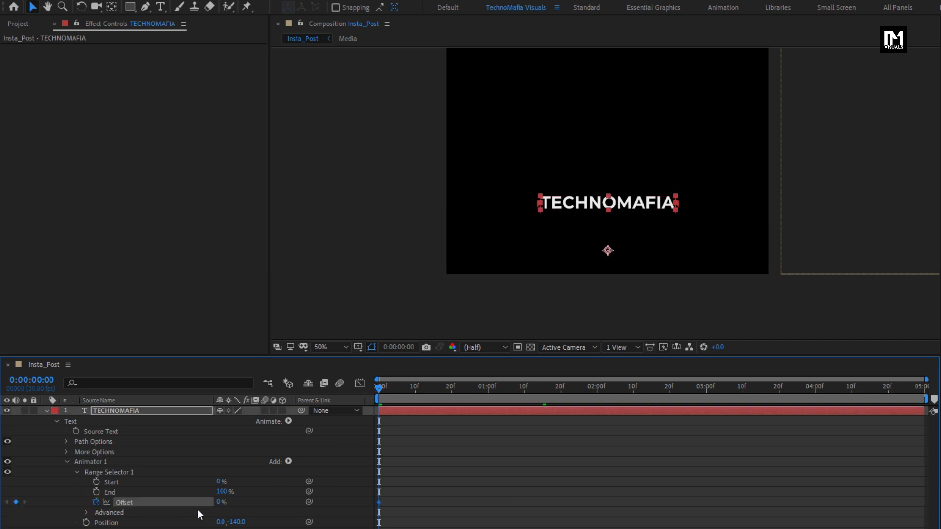
left_click_drag(219, 502, 111, 502)
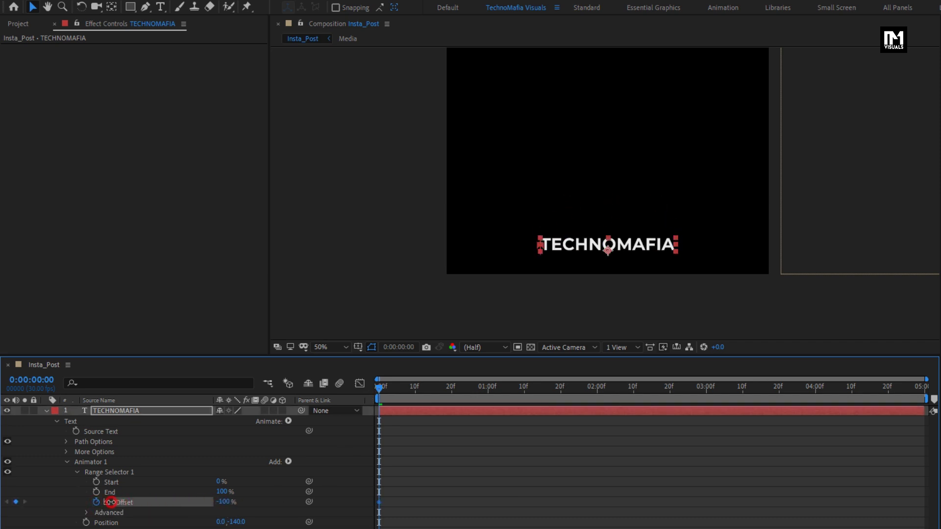
- Add a second Offset keyframe at 0:20 with a value of 100% for the TECHNOMAFIA text's Range Selector 1
left_click(452, 390)
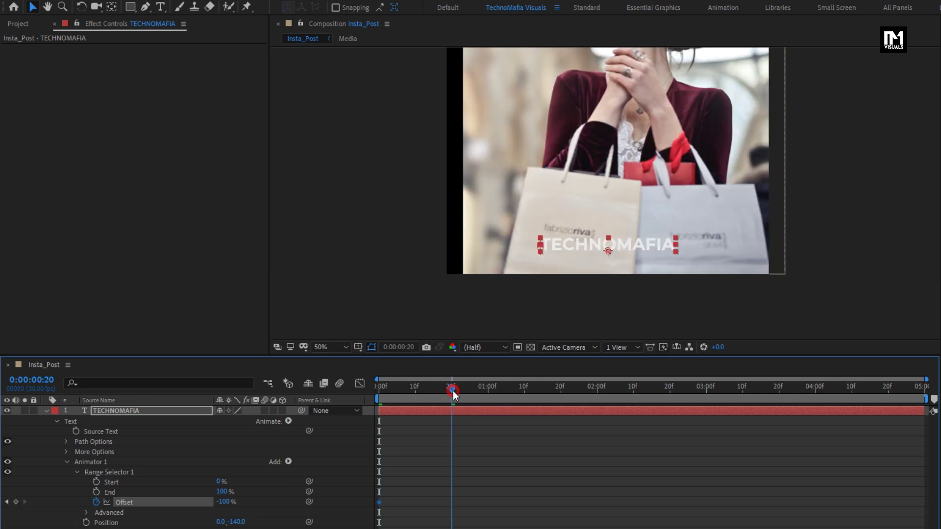
left_click_drag(223, 506, 441, 496)
left_click_drag(454, 393, 399, 398)
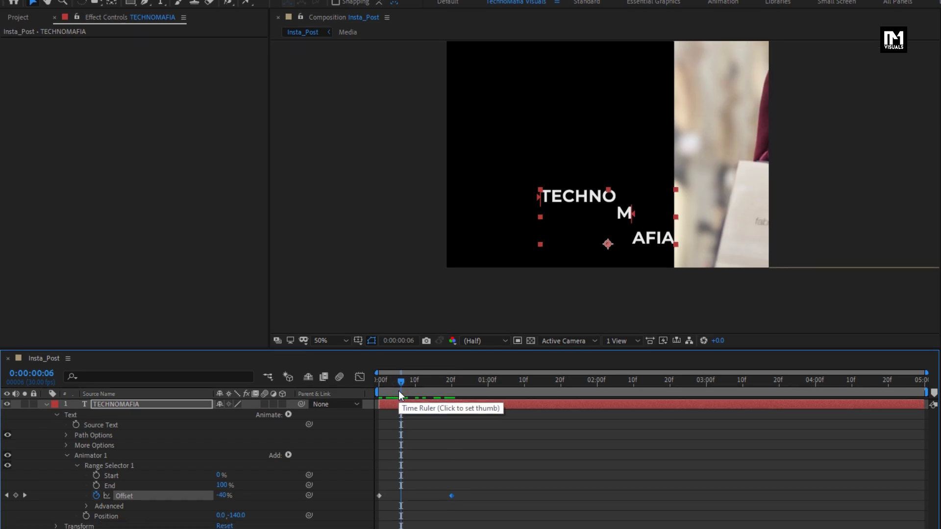
- In Range Selector 1's advanced options, set Shape to Ramp Up and turn on Randomize Order
left_click(85, 448)
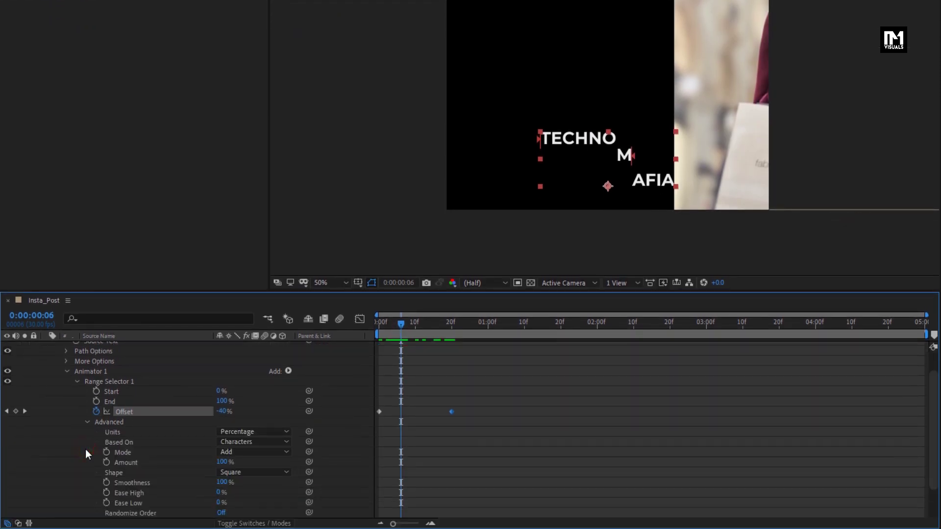
left_click(239, 471)
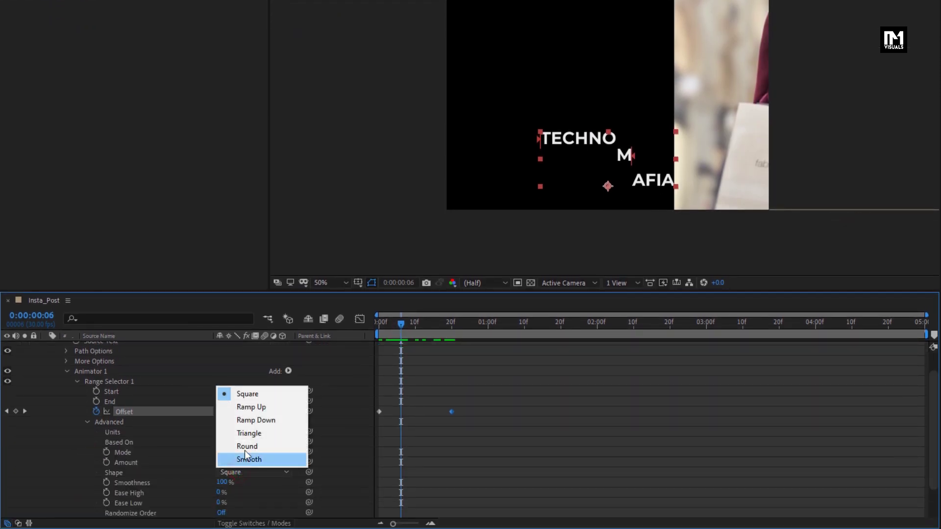
left_click(248, 409)
scroll(248, 409, "down", 3)
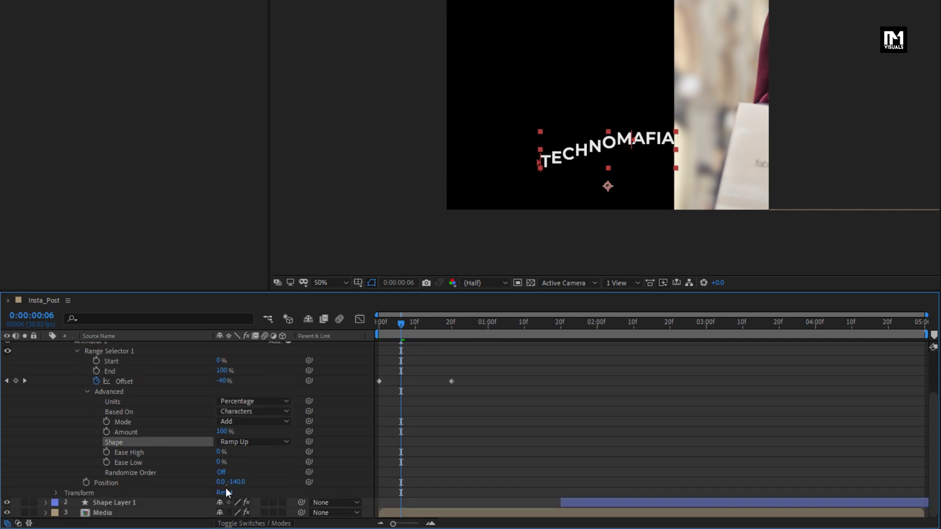
left_click(220, 474)
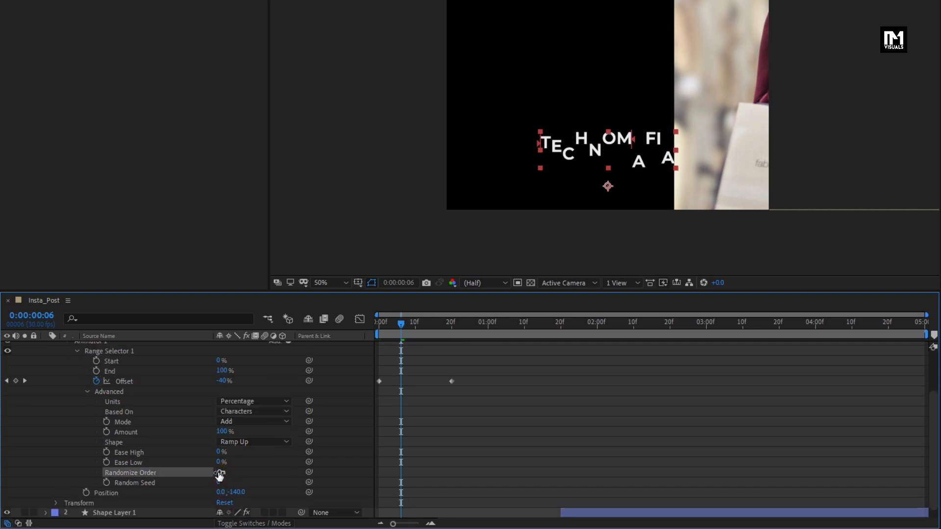
left_click_drag(380, 325, 445, 327)
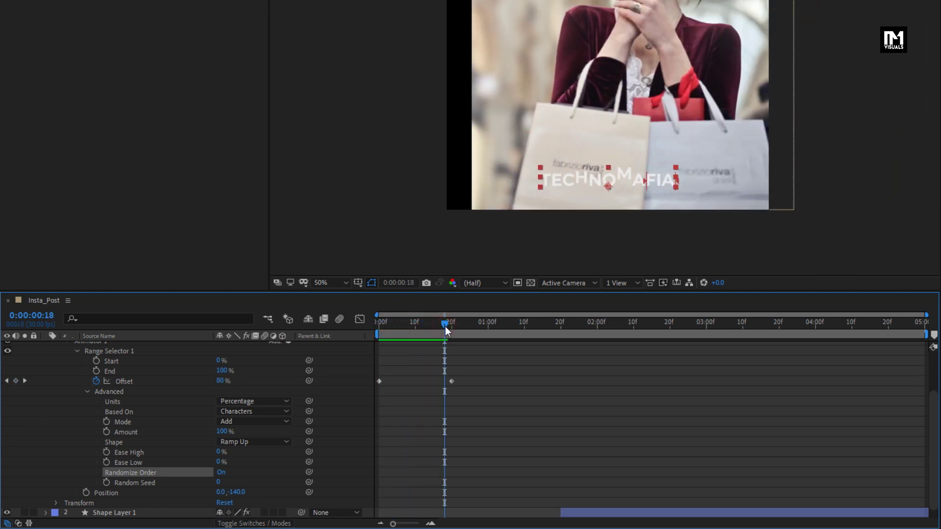
- Add an Opacity property at 0% to Animator 1 of the TECHNOMAFIA text and preview the letter animation
scroll(272, 431, "up", 3)
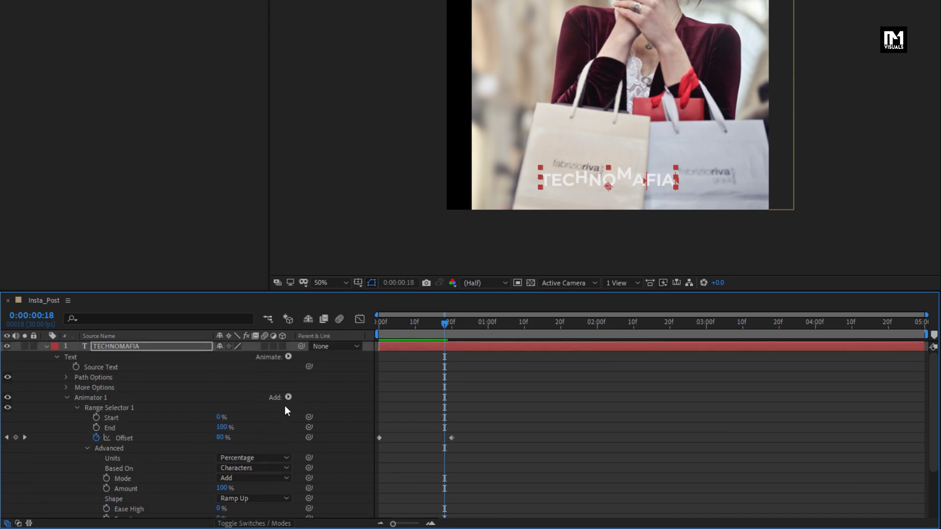
left_click(288, 398)
mouse_move(341, 404)
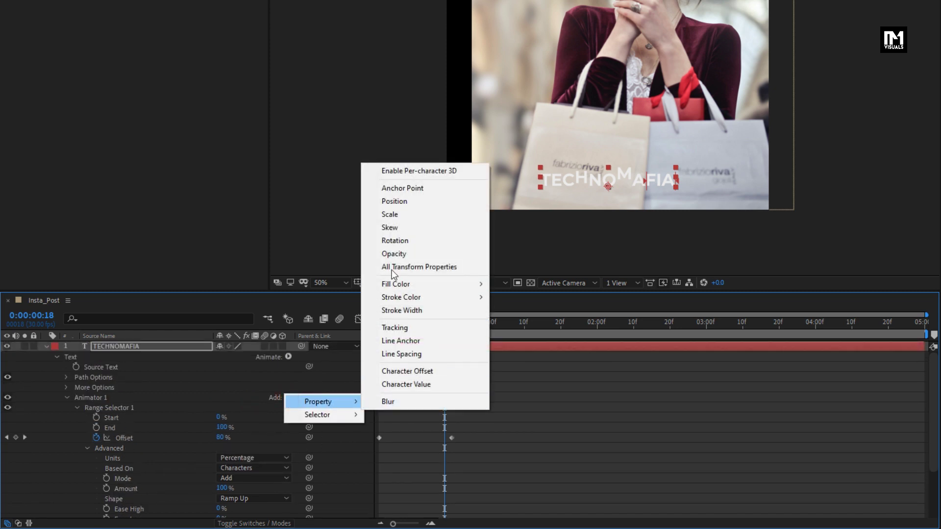
left_click(392, 254)
scroll(310, 414, "down", 5)
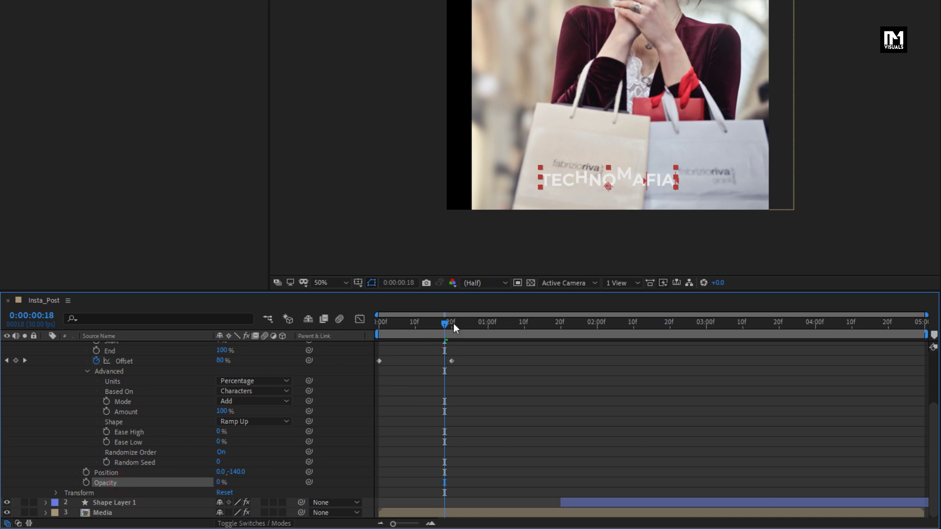
left_click_drag(454, 324, 510, 329)
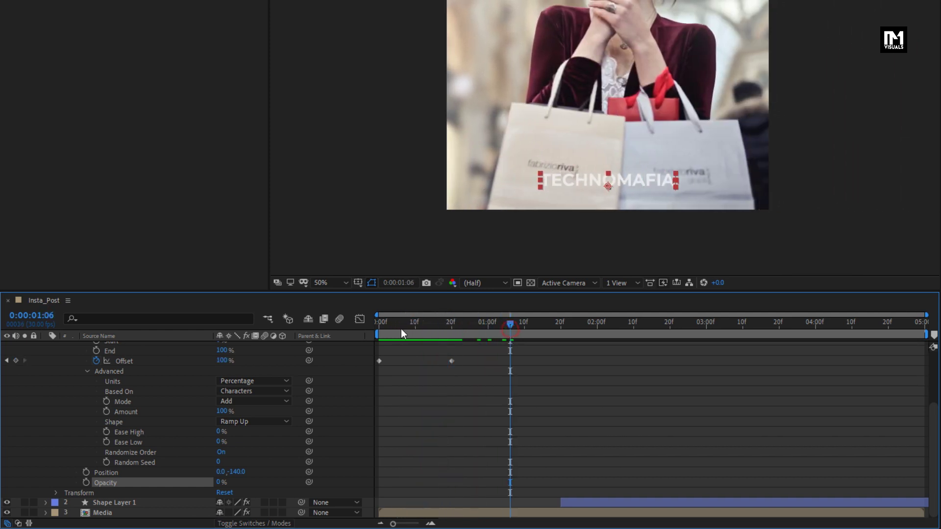
- Collapse the TECHNOMAFIA layer and shift it in time to start at 0:20
scroll(169, 364, "up", 3)
left_click(47, 347)
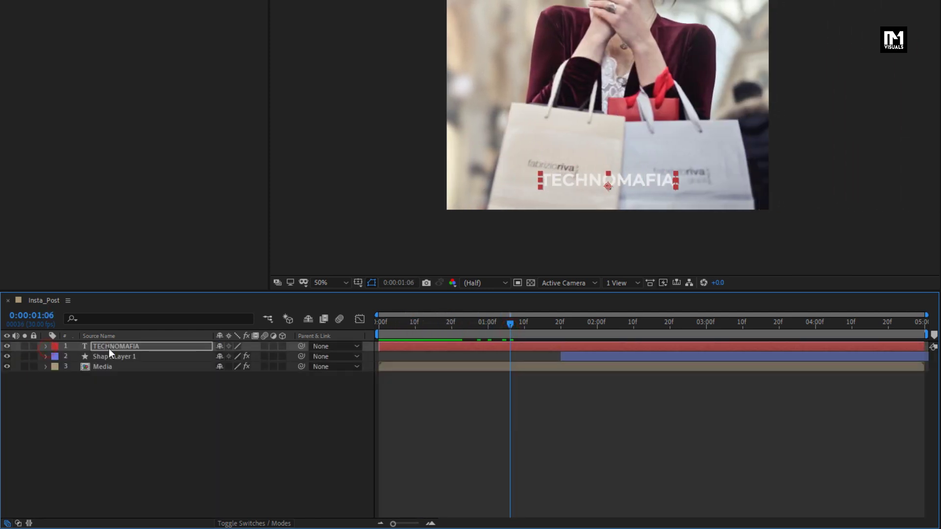
left_click(124, 346)
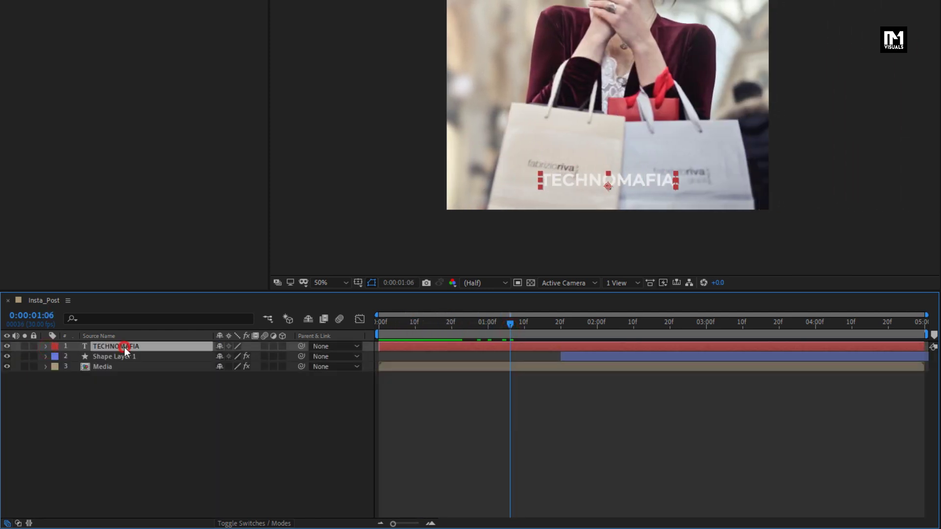
left_click(452, 327)
left_click(410, 341)
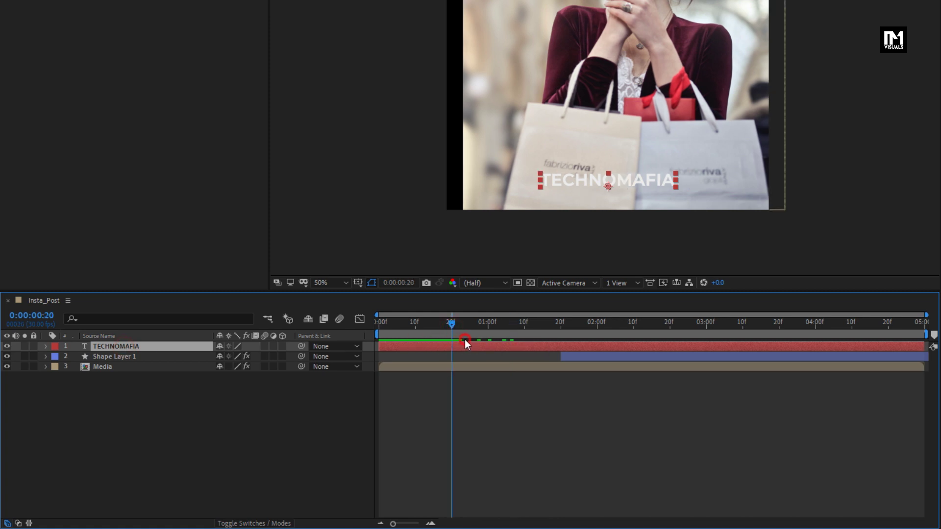
left_click_drag(405, 345, 559, 329)
- Keyframe the TECHNOMAFIA layer's Position at 1:20, and at 2:20 set it to 266.7, 999.0 over the photo
key("p")
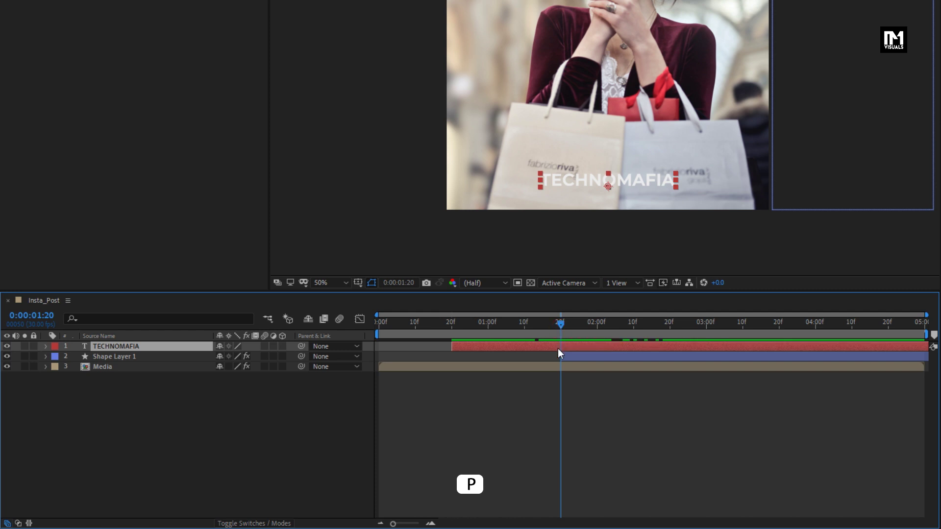
key("p")
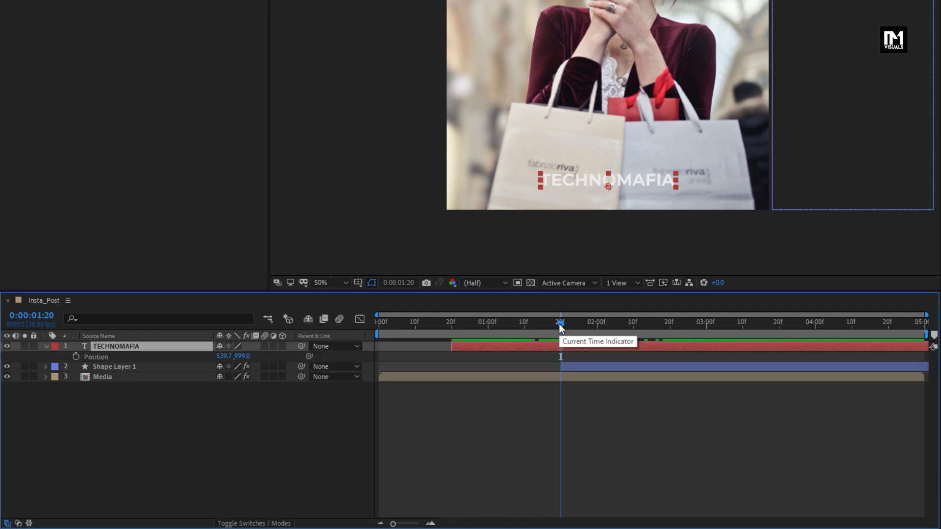
left_click(76, 357)
left_click_drag(597, 331, 669, 330)
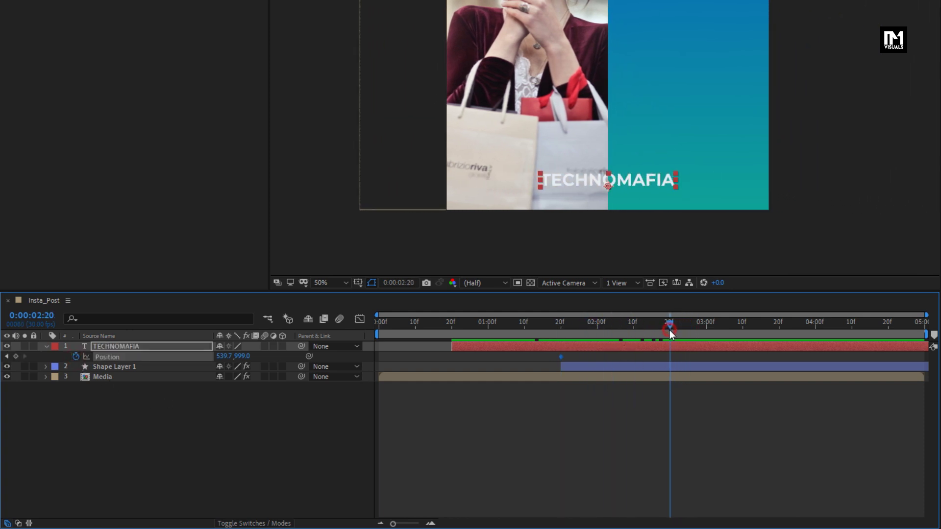
left_click_drag(224, 356, 70, 364)
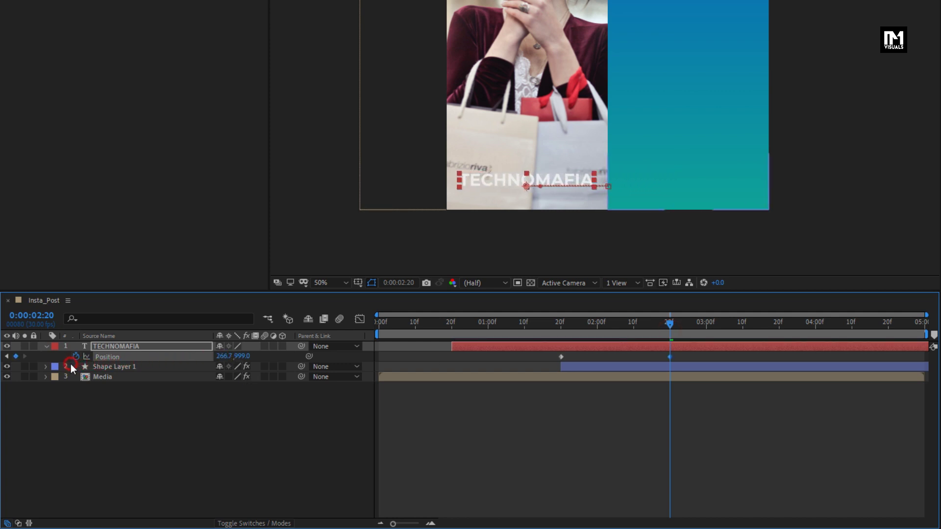
left_click_drag(669, 327, 622, 336)
- Apply Easy Ease to both Position keyframes of the TECHNOMAFIA layer
left_click_drag(682, 355, 558, 360)
right_click(561, 357)
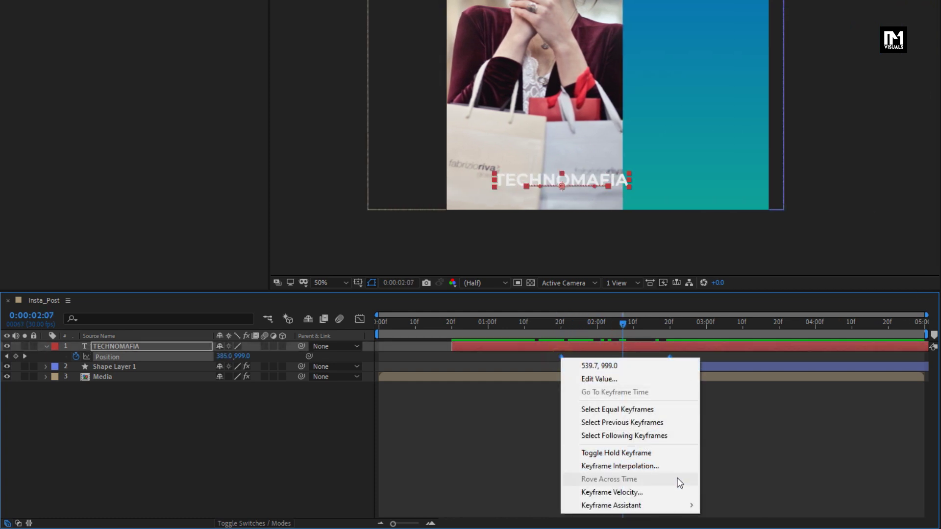
mouse_move(681, 503)
left_click(723, 427)
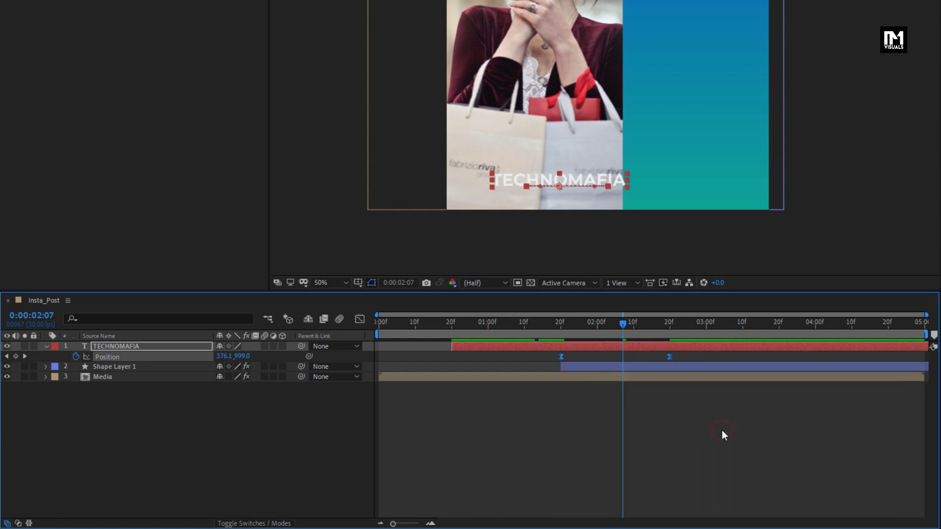
- Reshape the Position speed graph by extending the last keyframe's ease far toward the first, and preview the slide
left_click(359, 319)
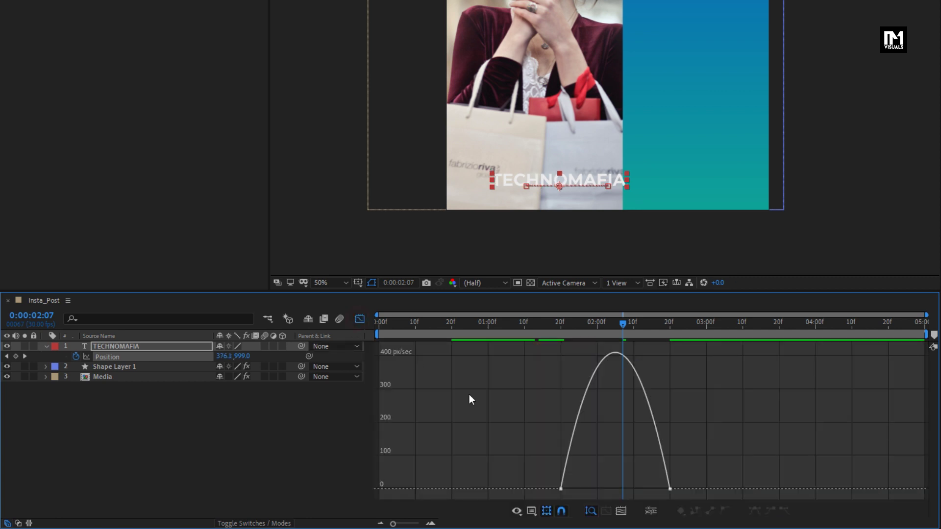
left_click(669, 489)
left_click_drag(651, 489, 587, 490)
left_click(359, 319)
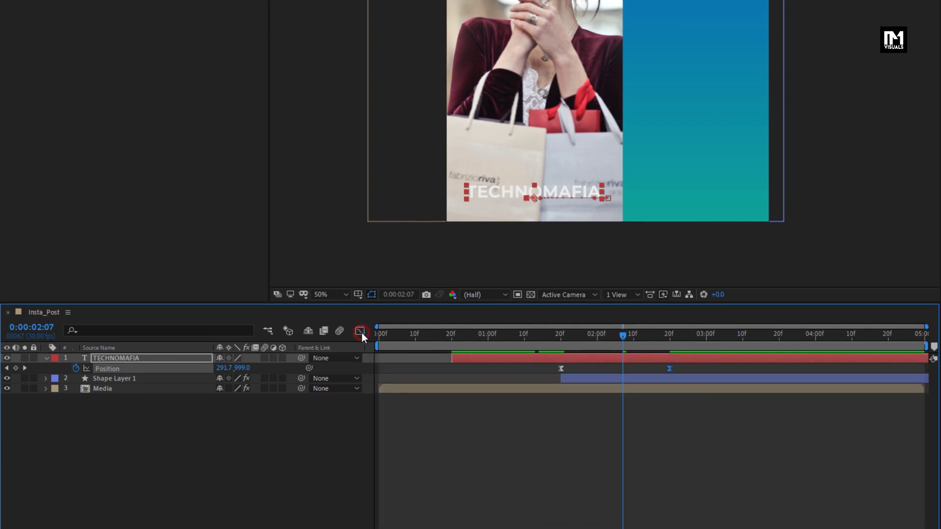
left_click_drag(553, 390, 666, 388)
- Duplicate the TECHNOMAFIA text layer and remove the Position keyframes from the copy
key("ctrl+d")
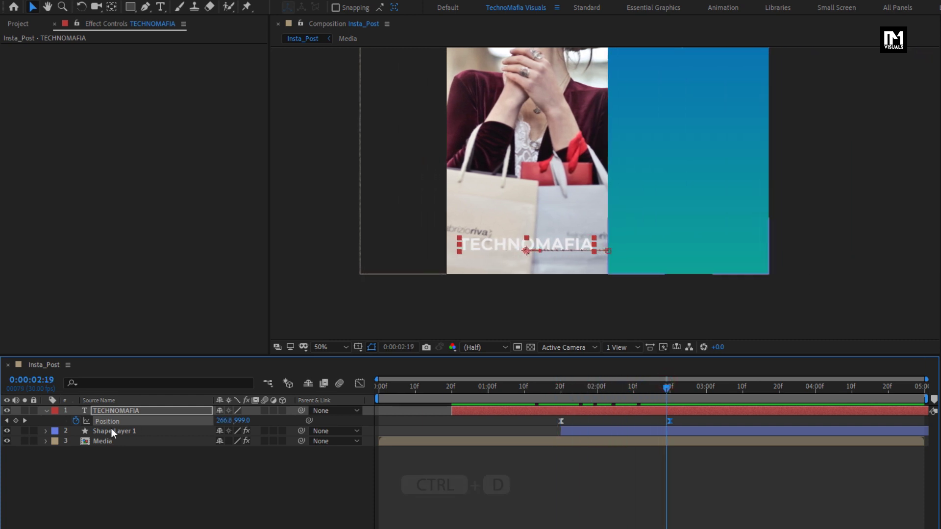
left_click(47, 412)
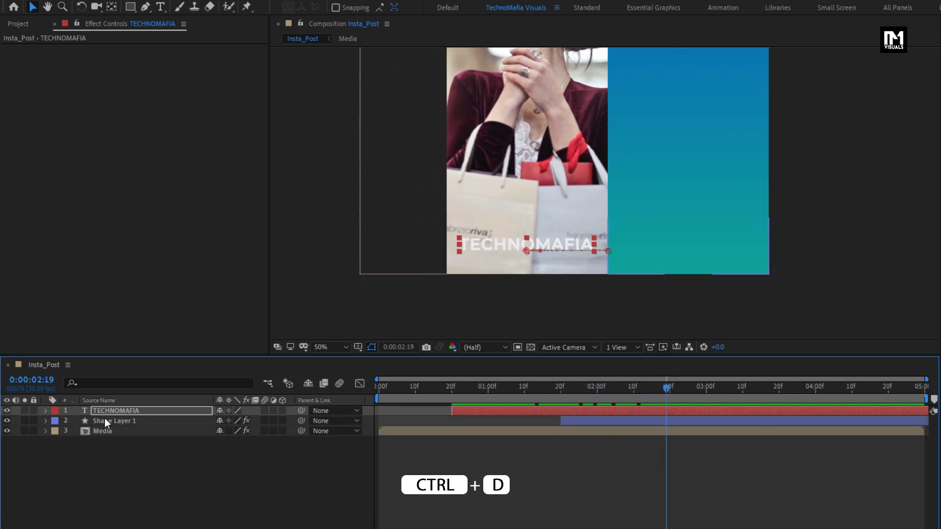
left_click(123, 412)
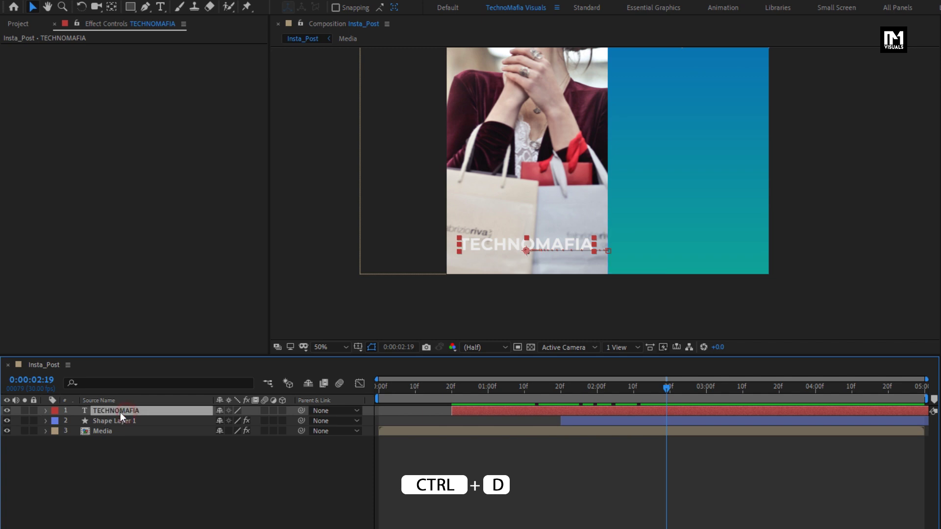
key("ctrl+d")
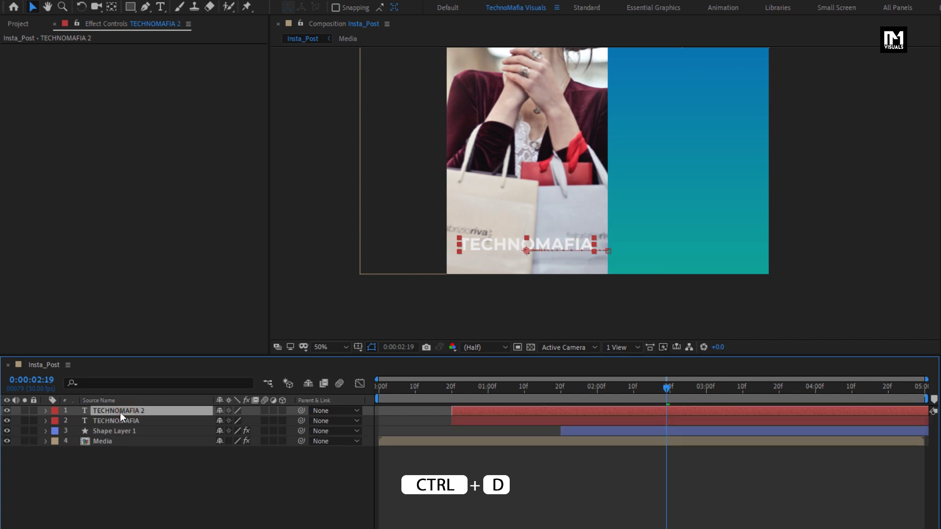
key("p")
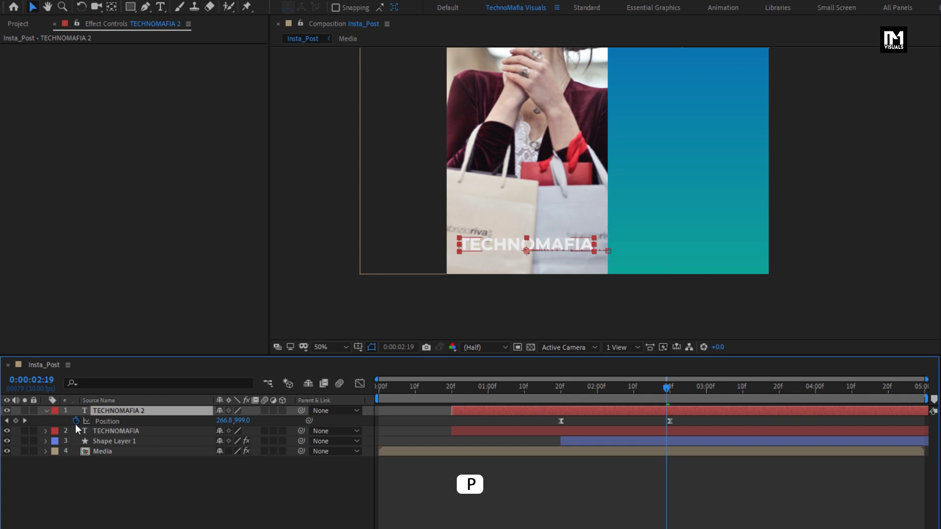
left_click(76, 422)
left_click(118, 410)
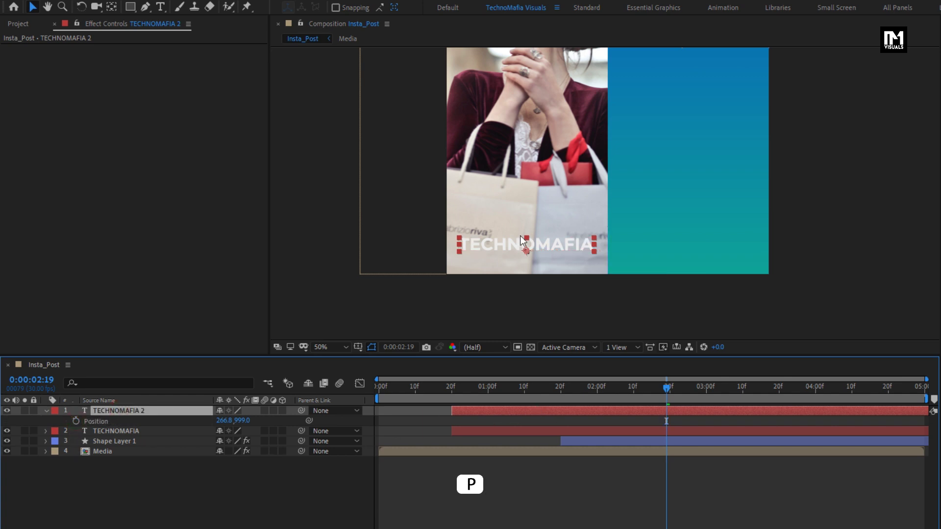
- Move the duplicated text to 800.8, 305.0 in the upper part of the gradient panel and set its font size to 18 px
left_click_drag(522, 239, 677, 82)
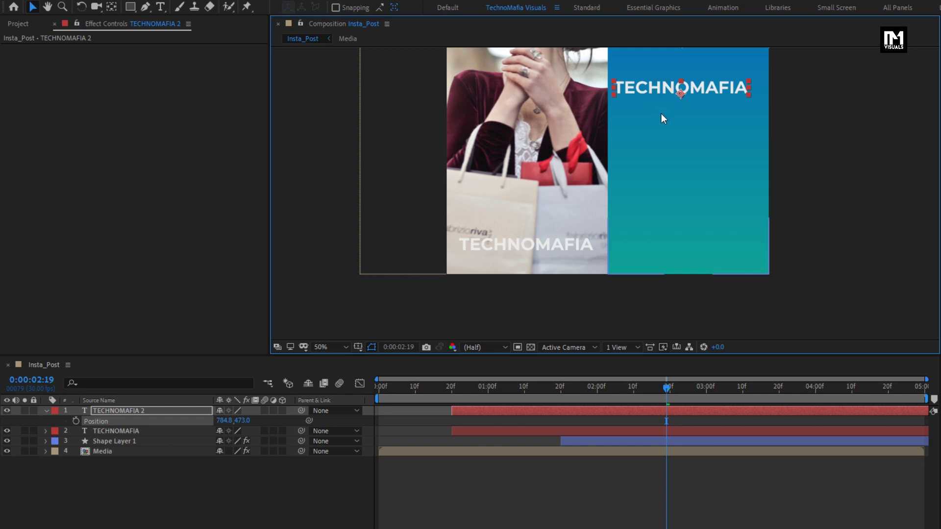
mouse_move(662, 119)
left_mouse_down()
mouse_move(671, 204)
mouse_move(673, 127)
left_mouse_up()
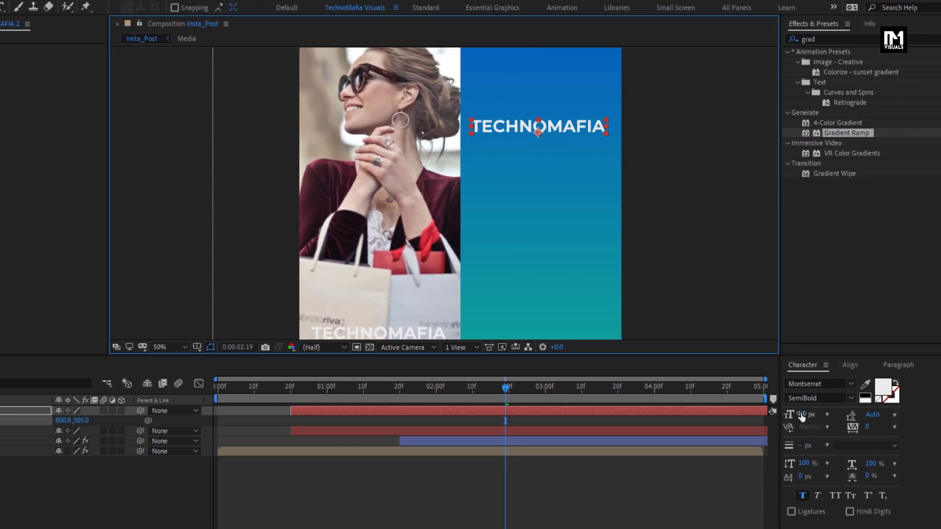
left_click_drag(798, 416, 786, 419)
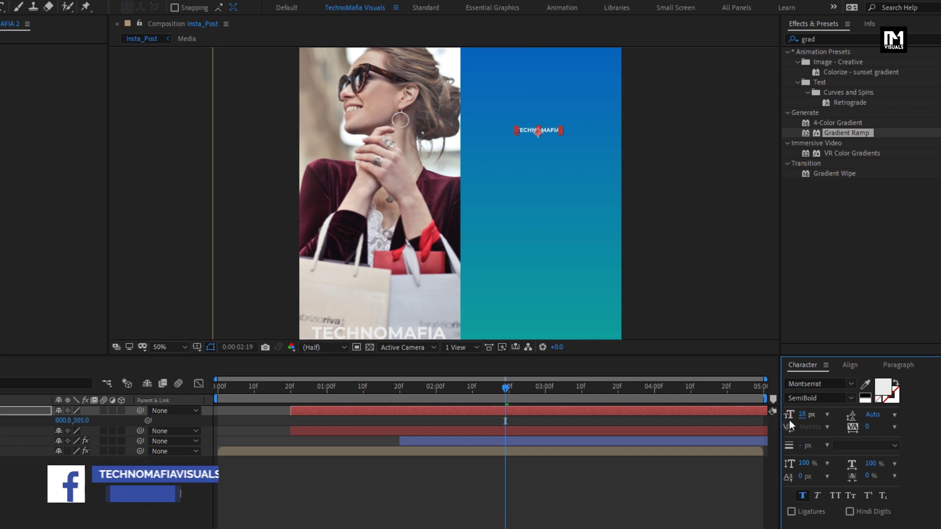
left_click(526, 133)
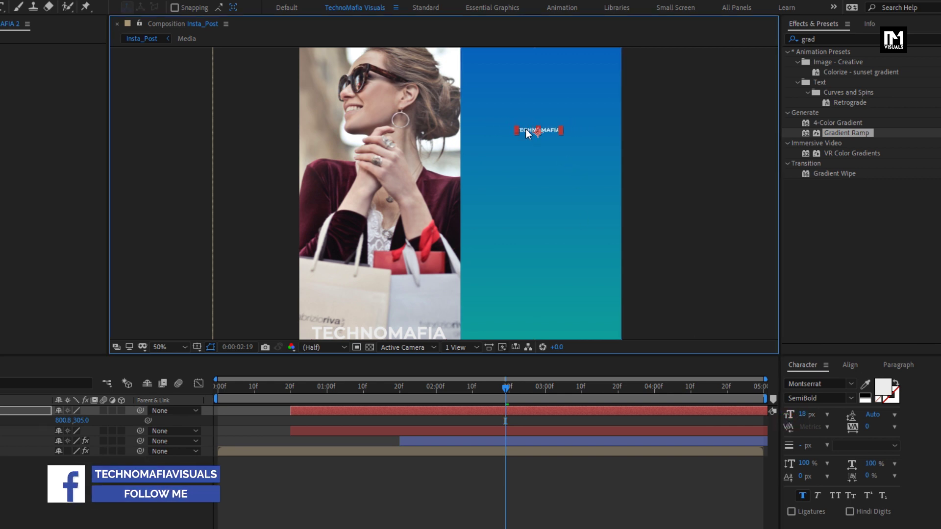
key(".")
left_click_drag(580, 107, 527, 202)
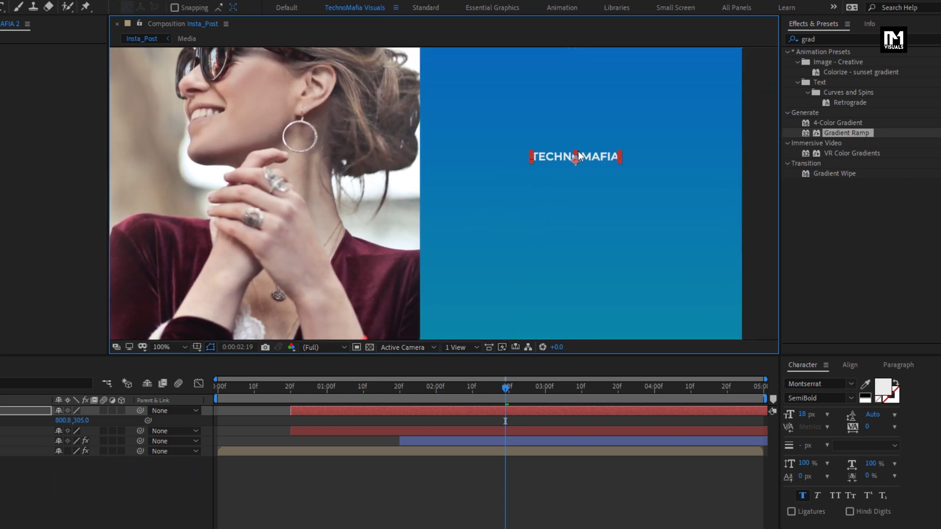
double_click(577, 151)
type("www")
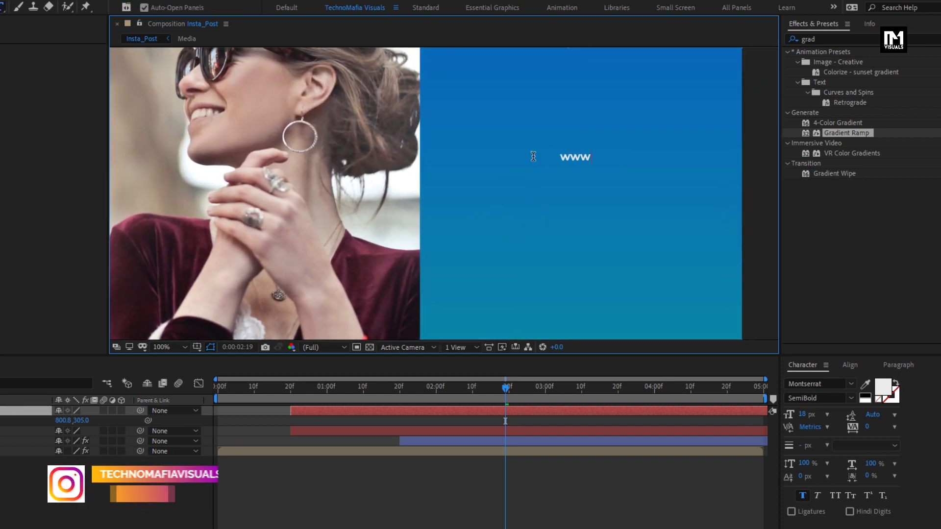
type(".tec")
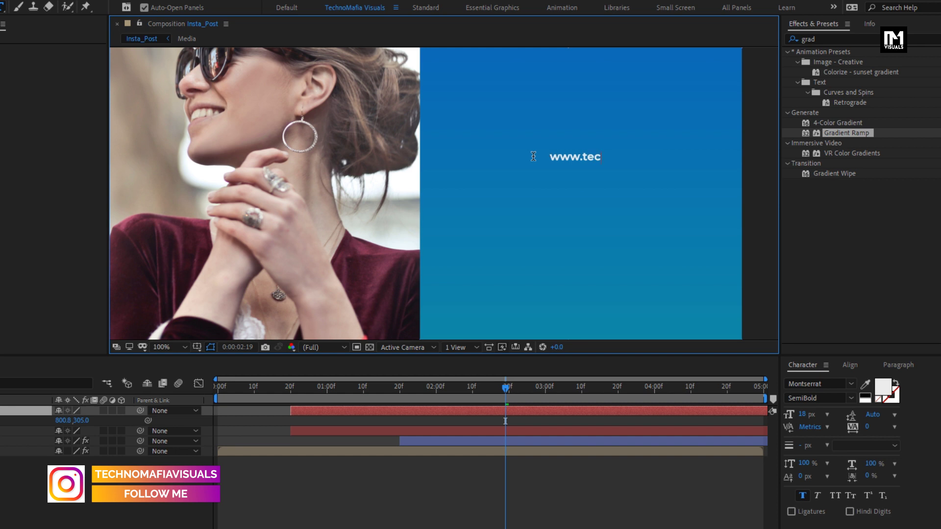
type("hnomafia")
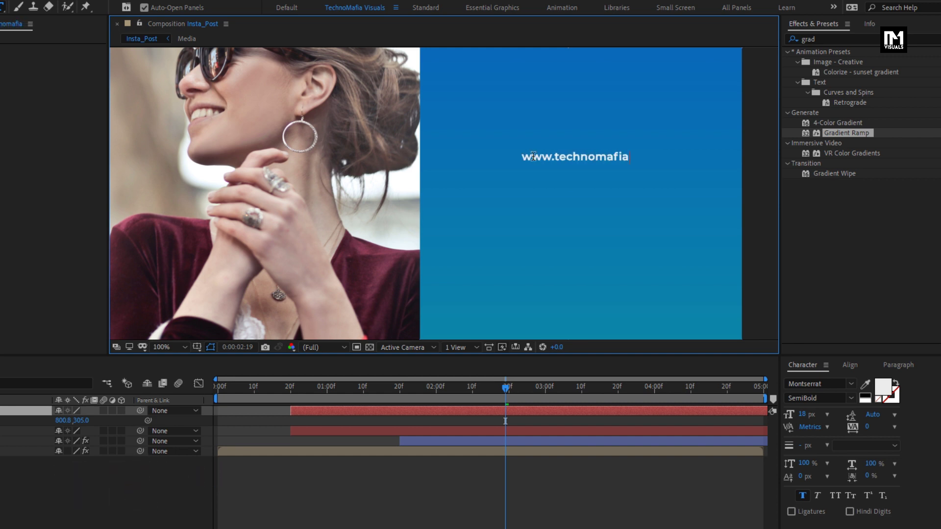
type("visu")
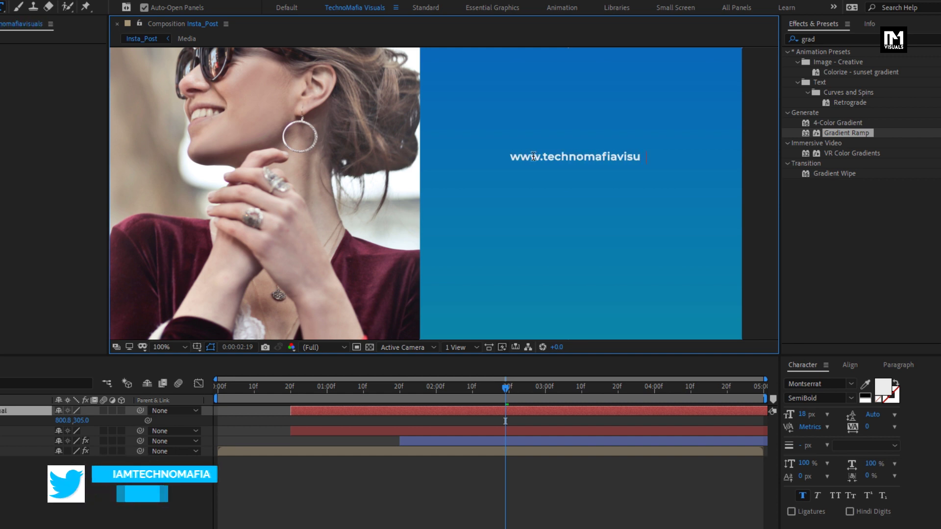
type("als.com")
key("KP_Enter")
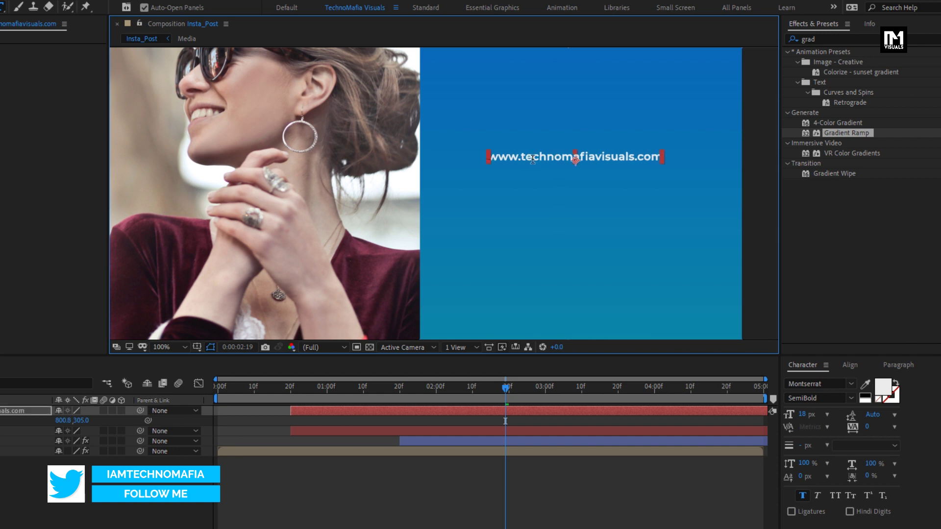
- Reveal the web address layer's modified properties, set its text animator's Position to 0.0, 200.0, and preview the letter animation
left_click_drag(437, 390, 488, 398)
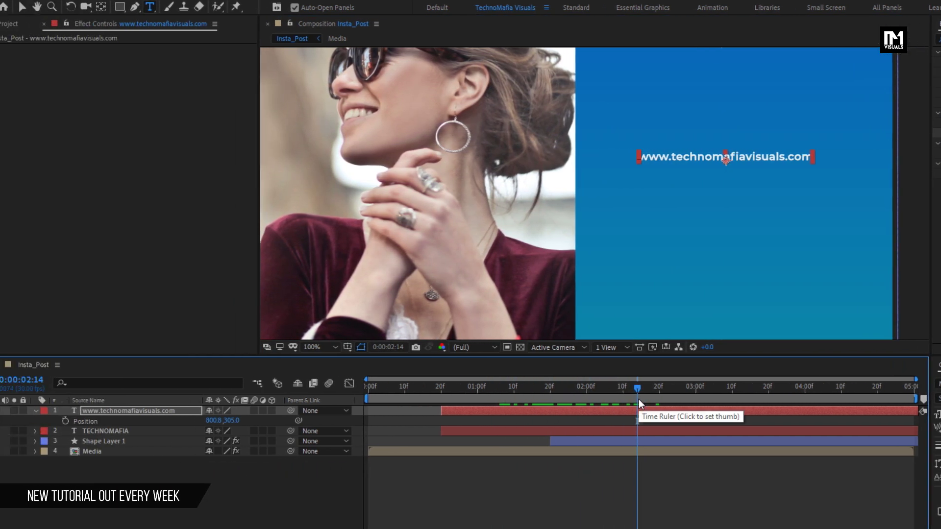
key("u")
left_click(185, 410)
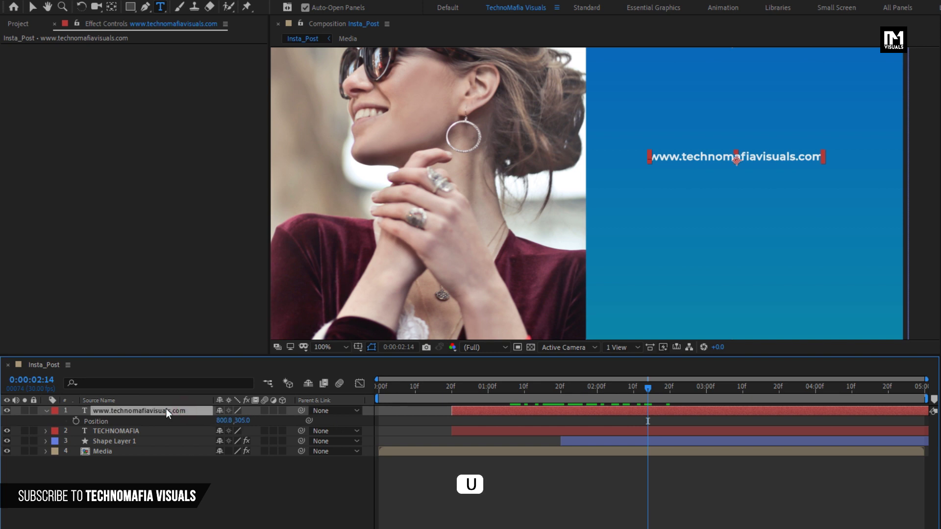
key("u")
key("u")
key("u")
key("u")
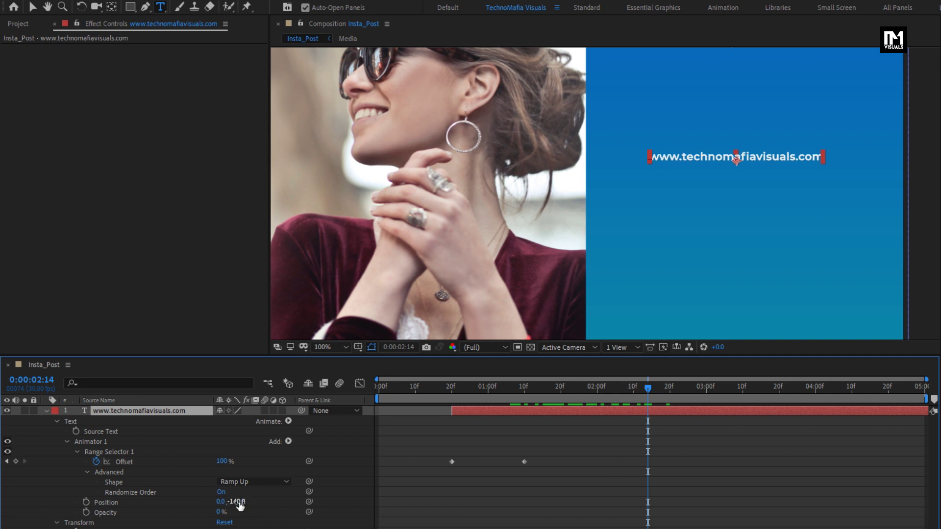
type("200")
left_click(197, 506)
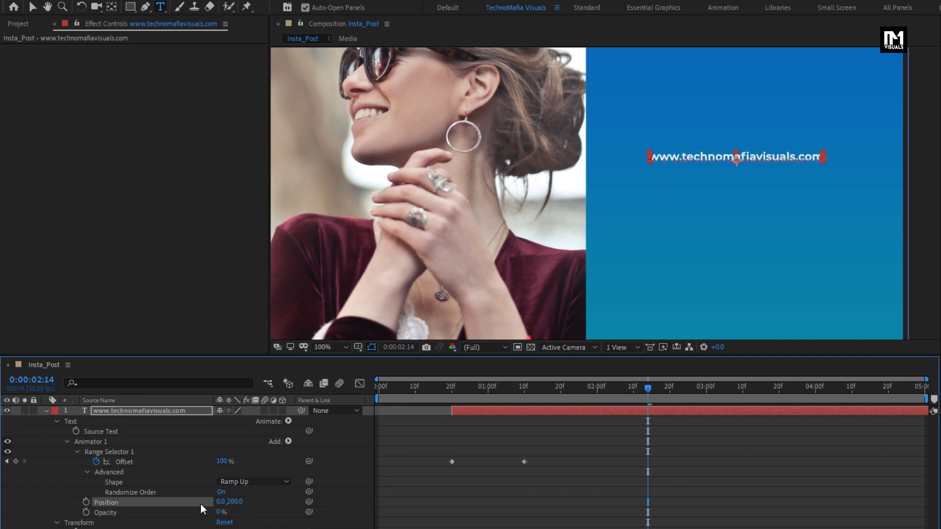
mouse_move(489, 393)
left_mouse_down()
mouse_move(527, 392)
mouse_move(507, 393)
left_mouse_up()
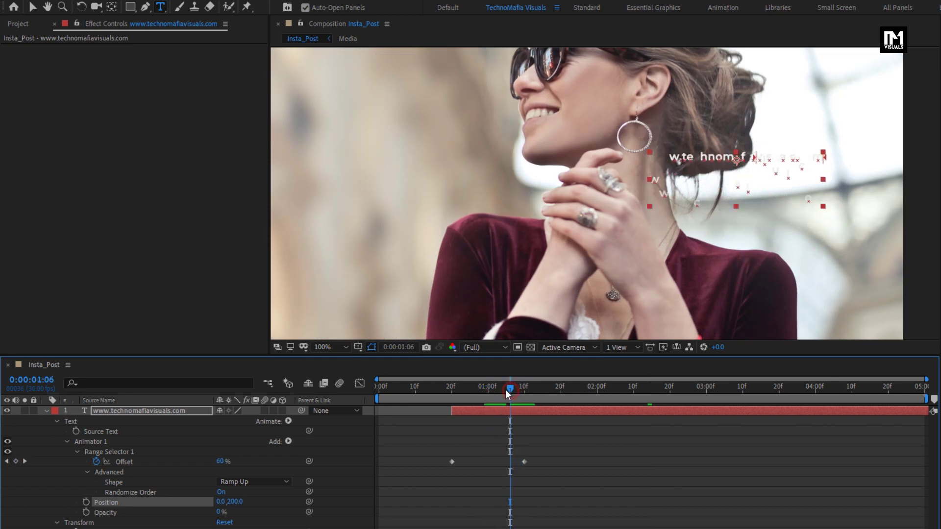
- Collapse the web address layer and shift it in time to start at about 0:00:01:25
left_click(48, 411)
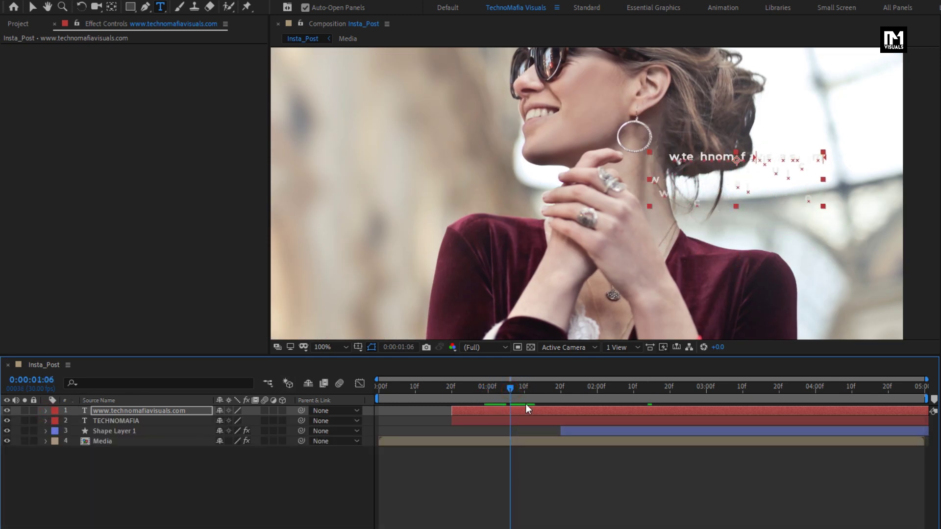
left_click(597, 392)
left_click(466, 410)
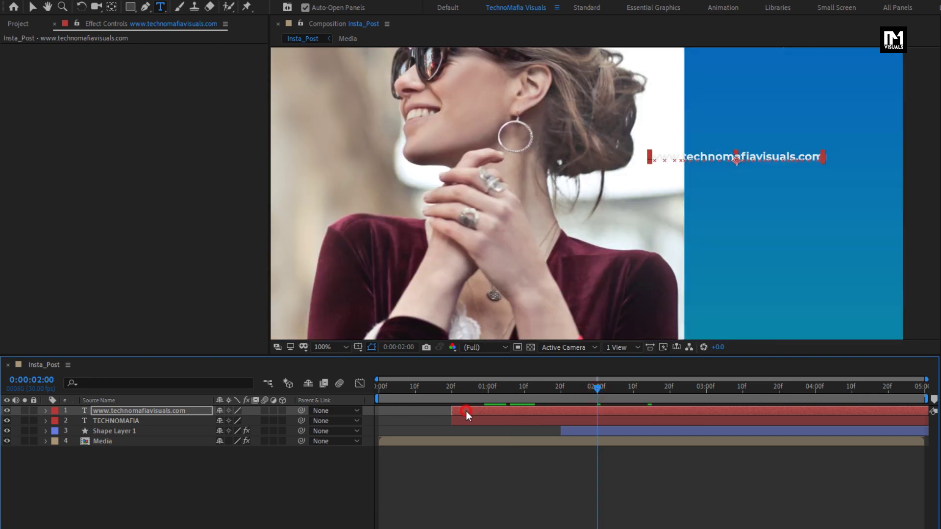
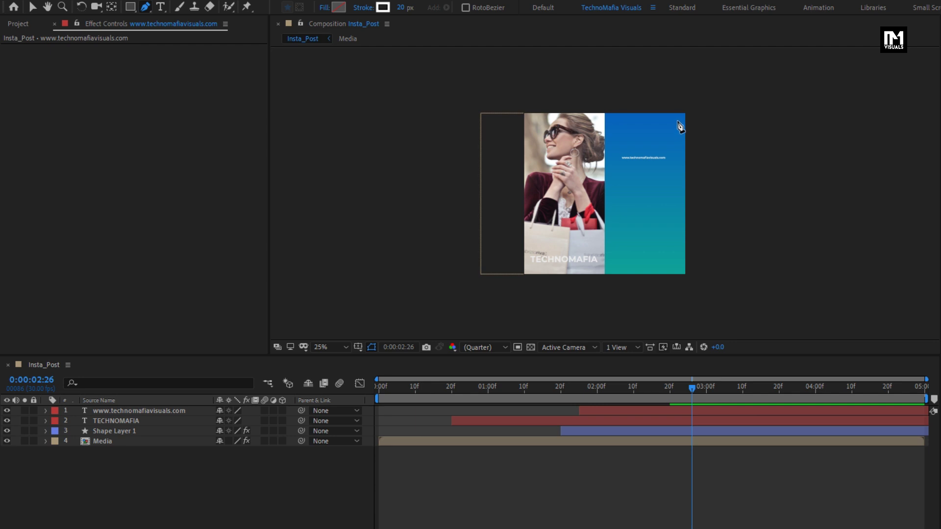
- Draw a straight vertical white line along the upper right edge of the gradient panel with a 10 px stroke
left_click(677, 120)
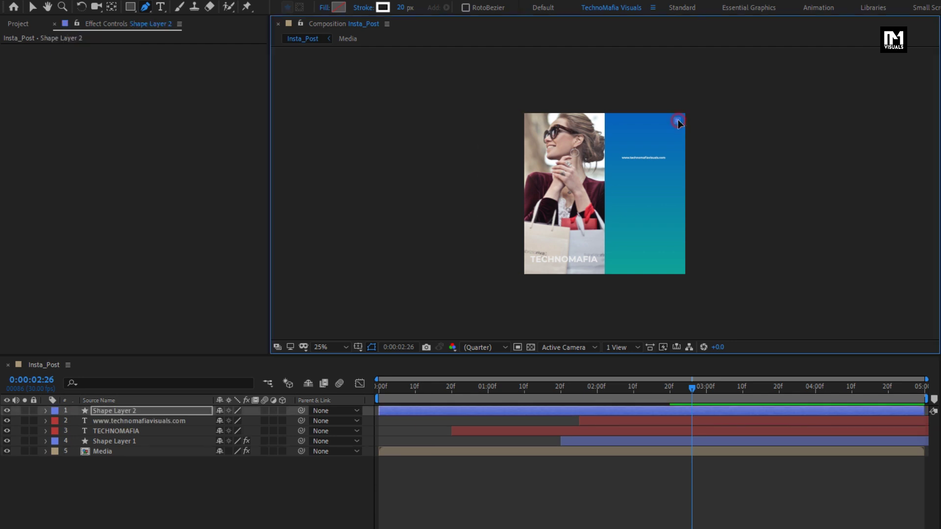
left_click(677, 192)
scroll(681, 174, "up", 2)
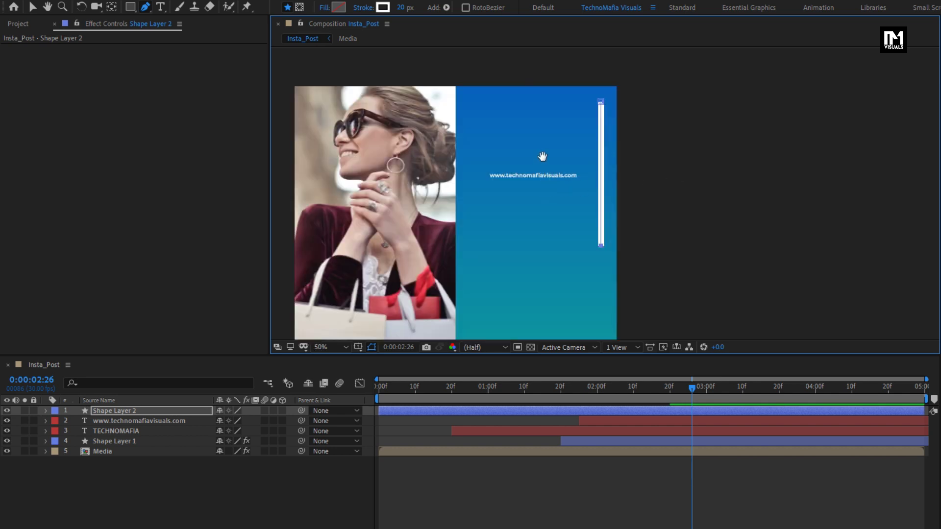
left_click_drag(542, 156, 650, 129)
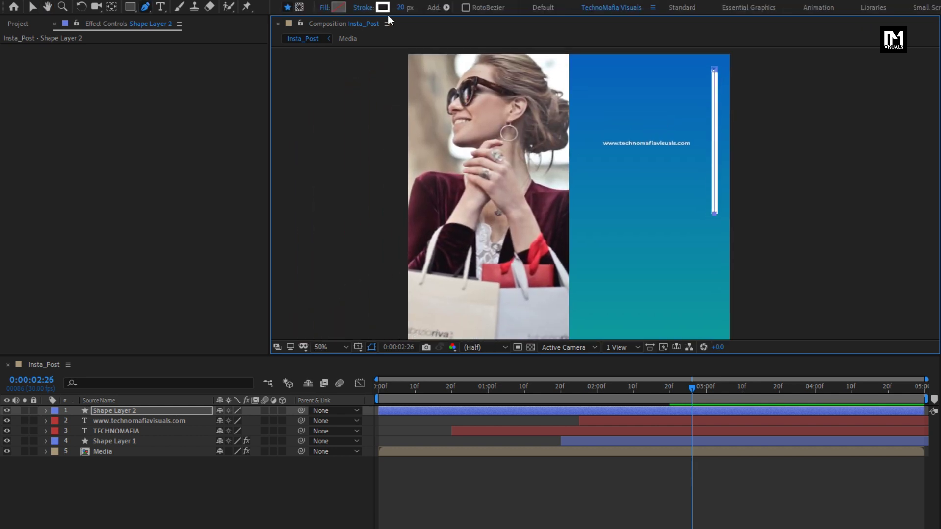
left_click_drag(399, 10, 396, 11)
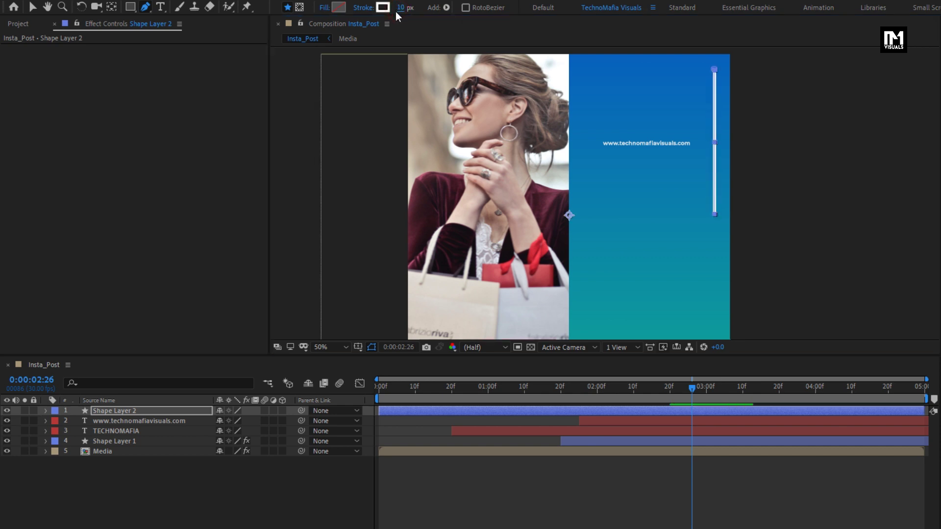
- Duplicate the vertical line layer and move the copy to the lower left edge of the gradient panel
left_click(226, 482)
key("ctrl+d")
left_click(336, 347)
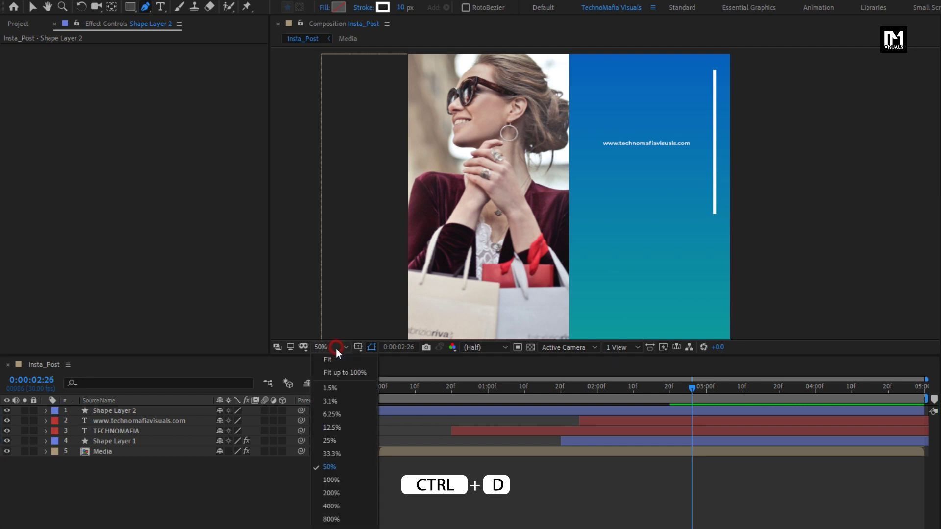
left_click(345, 372)
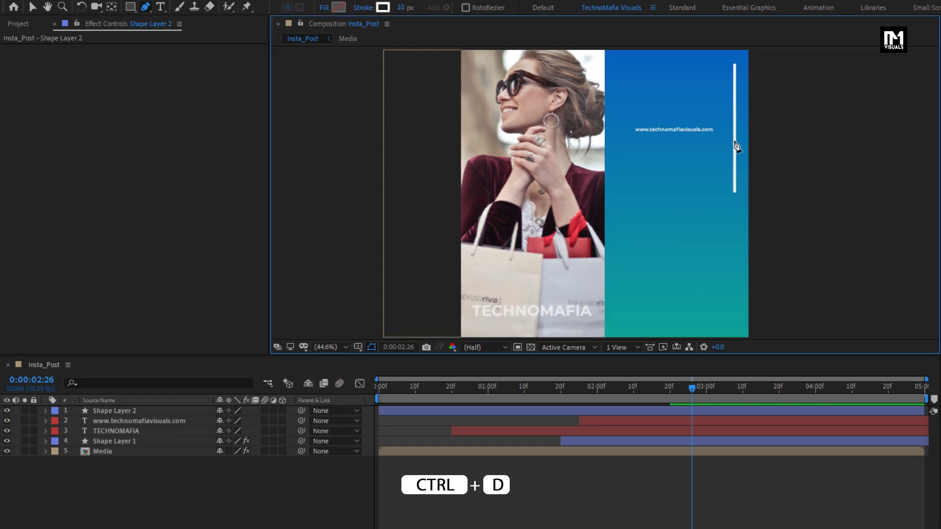
left_click(134, 412)
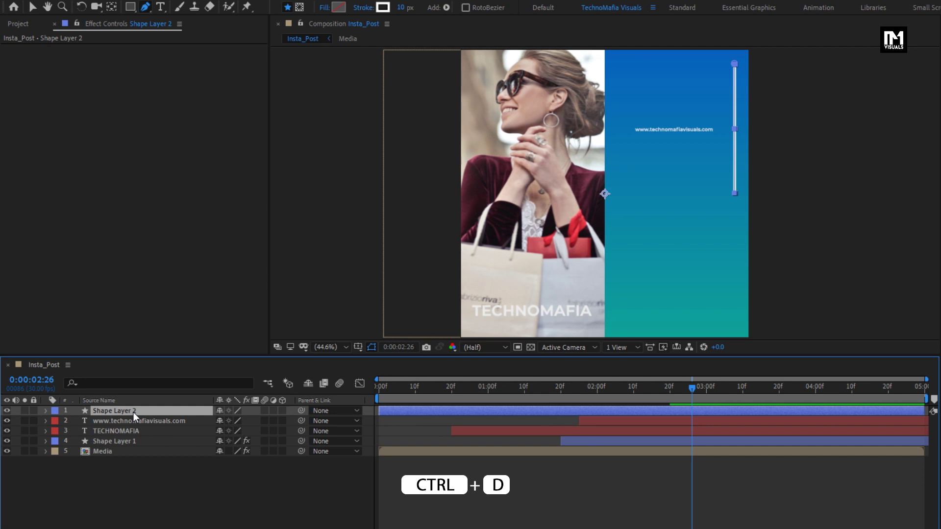
key("ctrl+d")
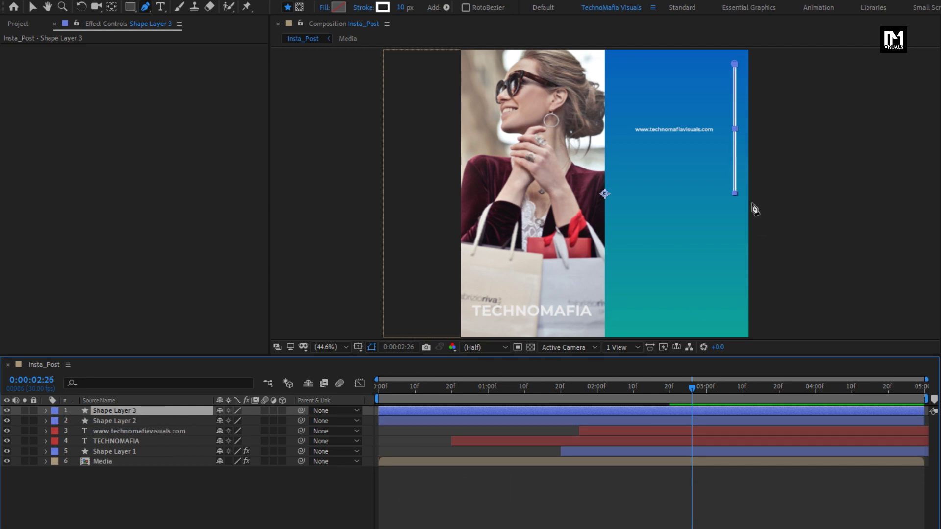
key("v")
left_click(735, 160)
left_click_drag(734, 160, 619, 214)
key("space")
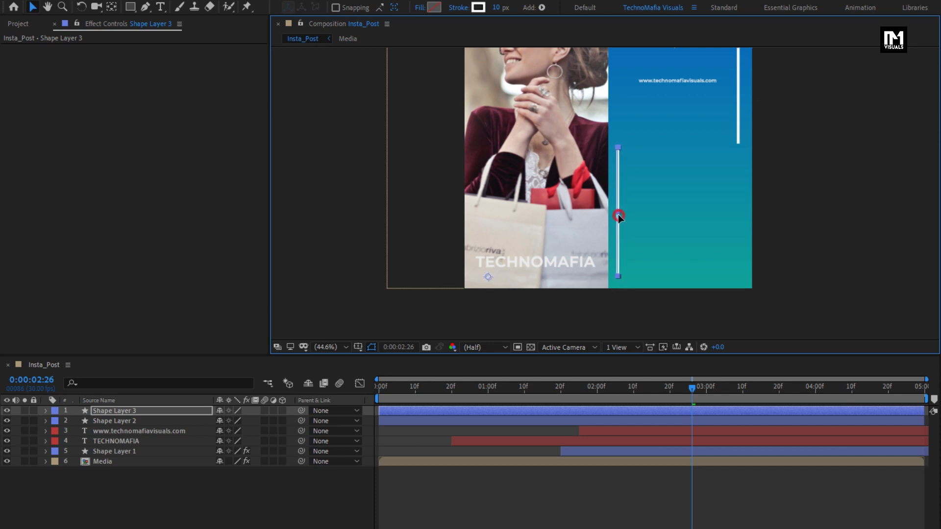
key("space")
left_click_drag(674, 199, 665, 245)
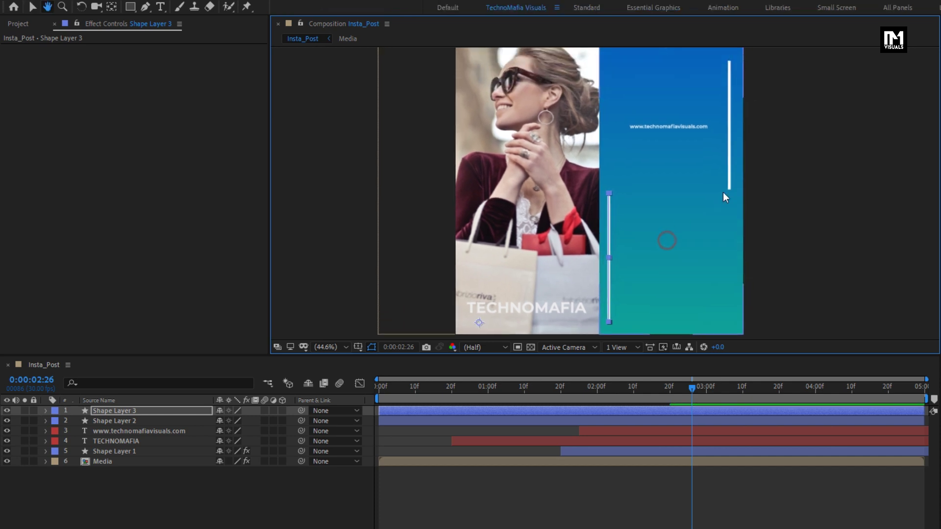
- Nudge the upper line outward to 555.7, 517.6 and the lower line slightly down to 87.4, 1046.4
left_click(730, 169)
left_click_drag(731, 166, 733, 166)
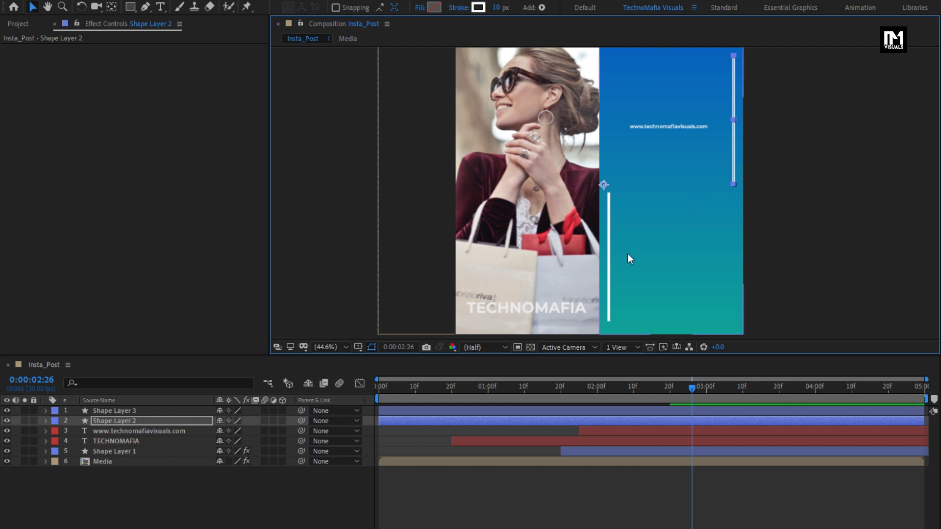
left_click(609, 278)
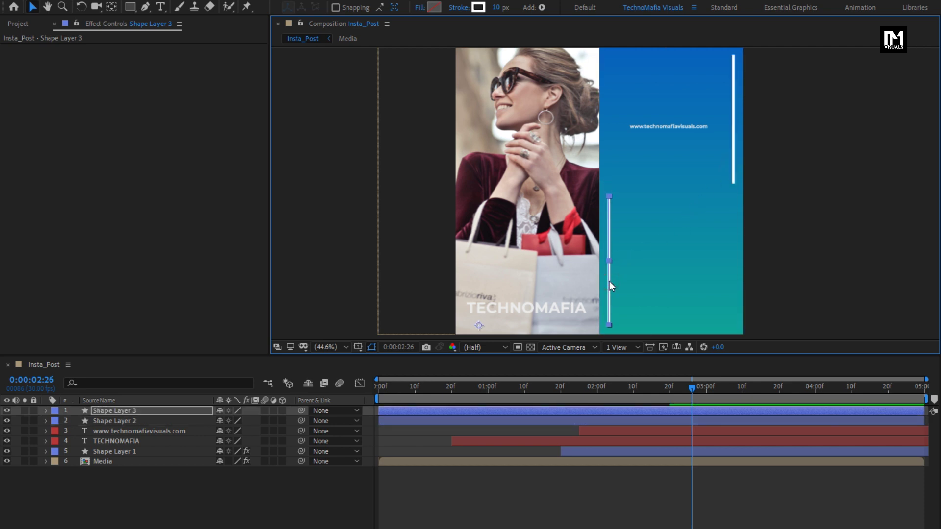
left_click(254, 509)
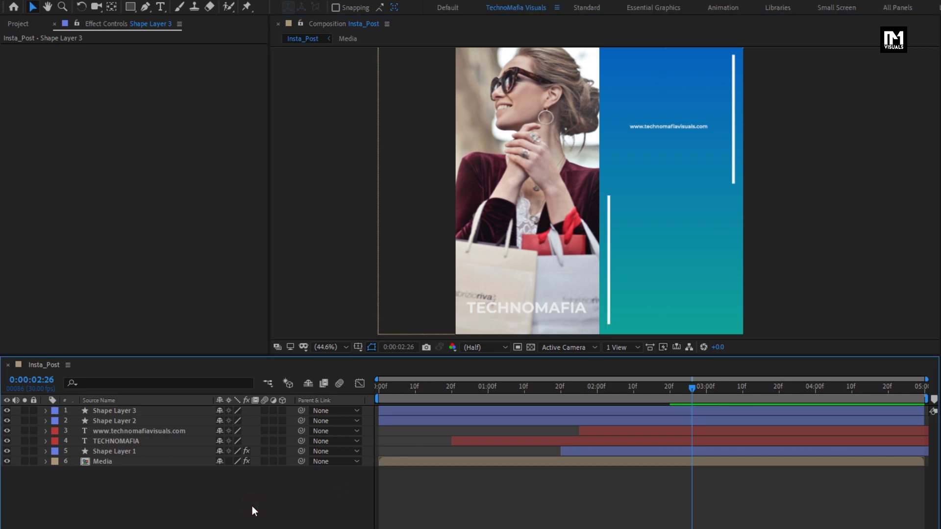
- Add Position keyframes at 0:00:00:20 to Shape Layer 2 and Shape Layer 3, and go back to the composition start
key("p")
left_click(107, 413)
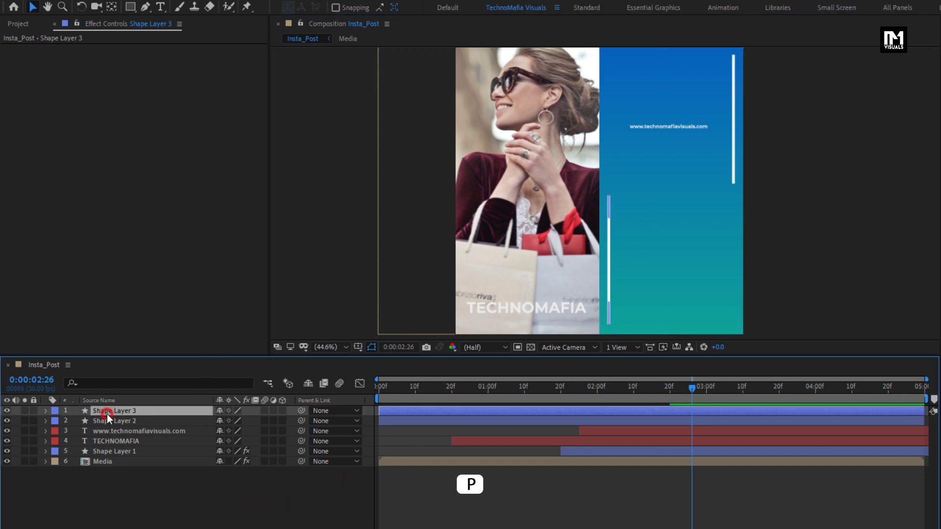
key("p")
left_click(110, 430)
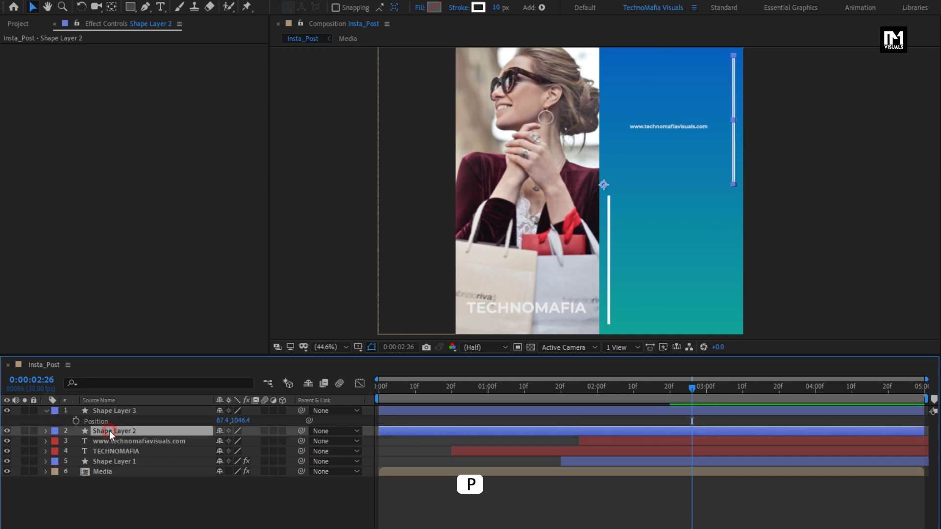
key("p")
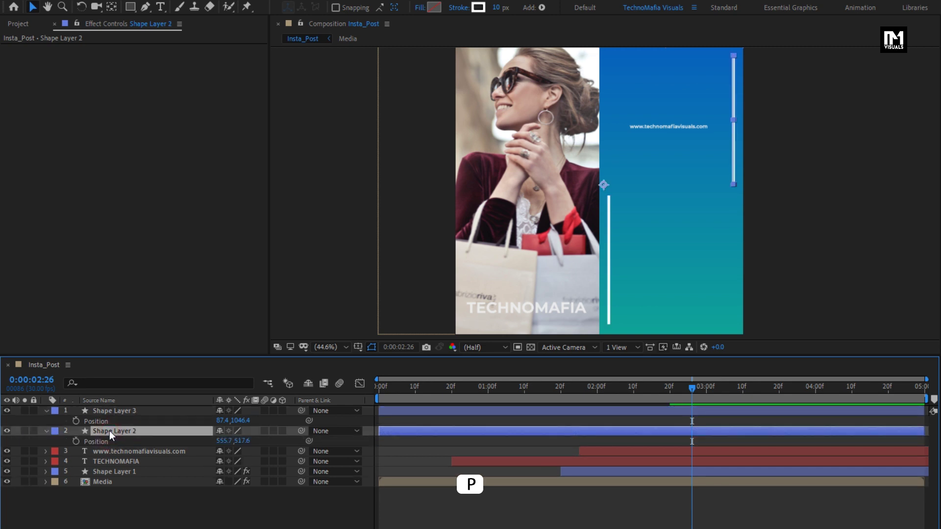
left_click(451, 392)
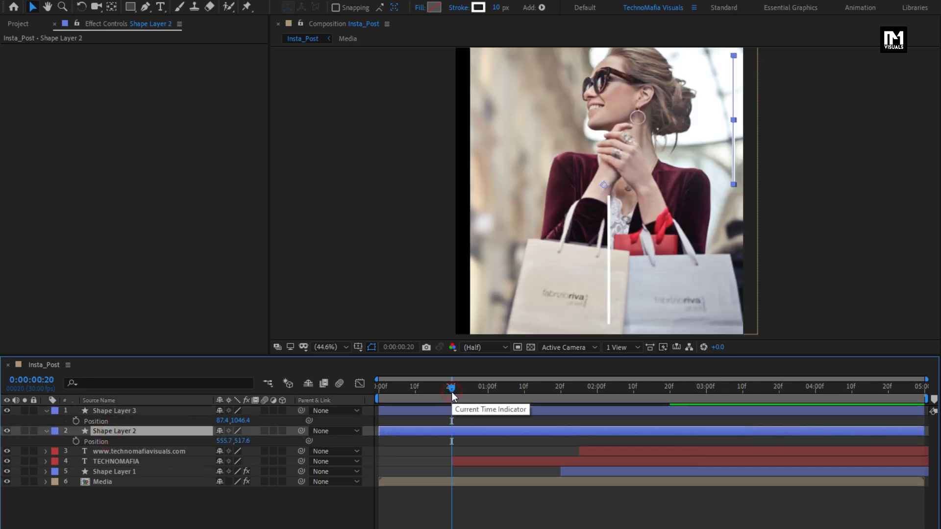
left_click(75, 442)
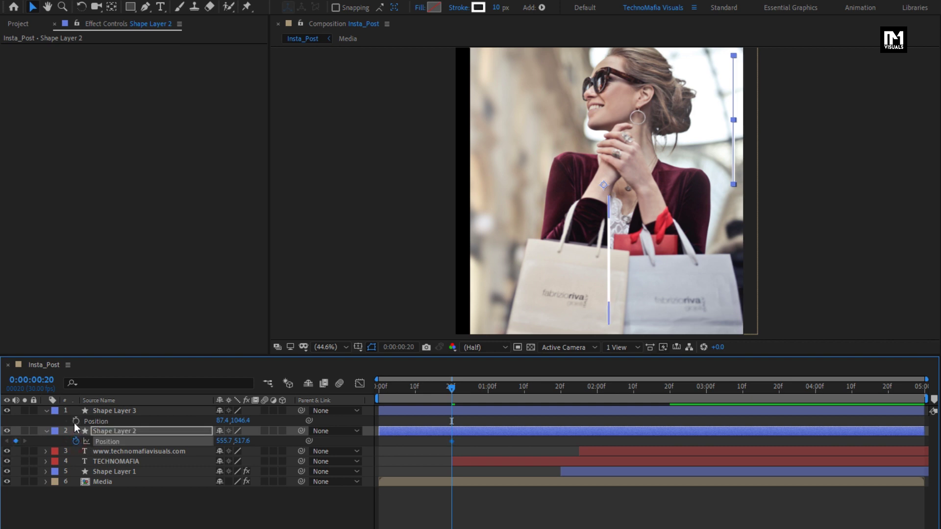
left_click(74, 421)
left_click_drag(413, 391, 369, 392)
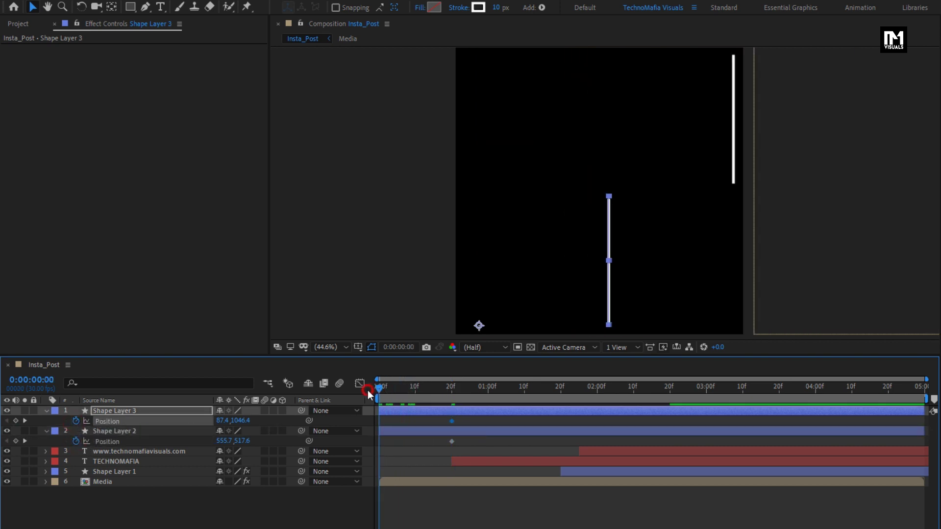
left_click(357, 390)
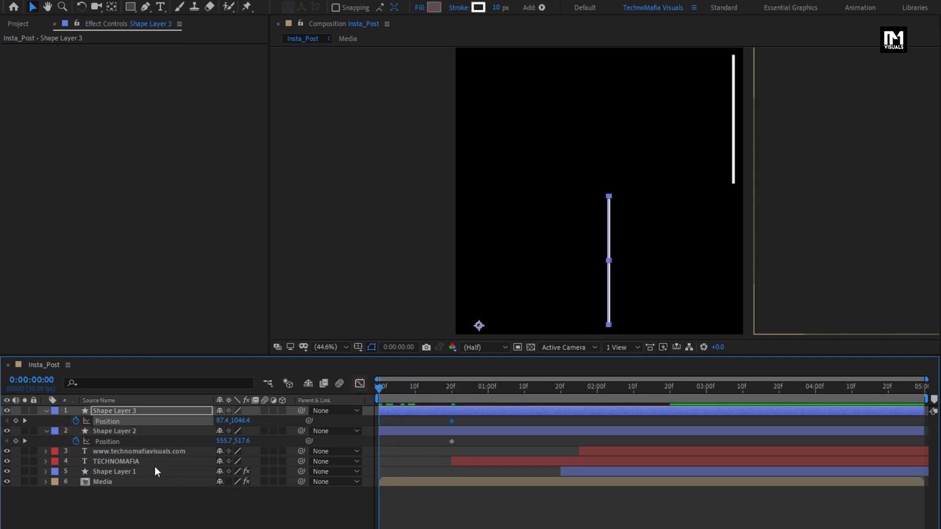
- At the composition start, move Shape Layer 2 above the frame to Y -49.4 and Shape Layer 3 below it to Y 1576.4
left_click(122, 433)
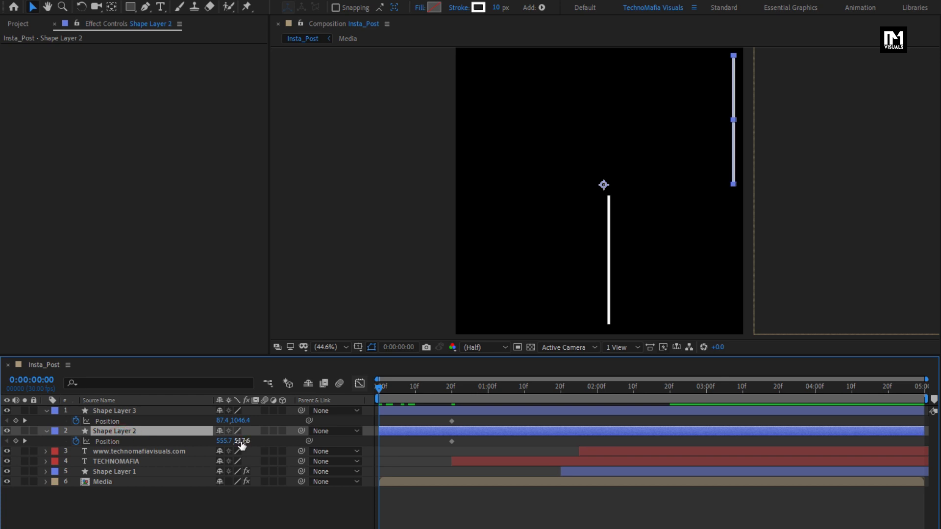
left_click_drag(241, 444, 9, 341)
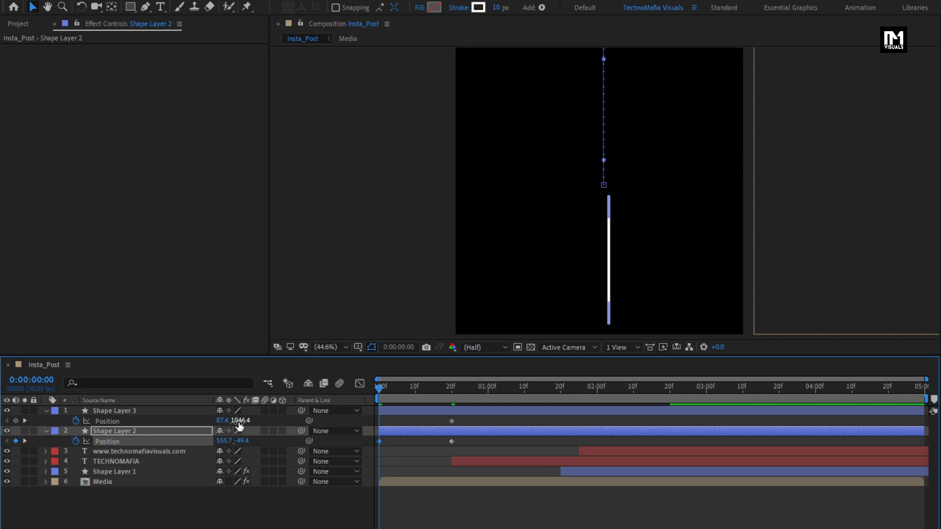
left_click(164, 412)
left_click_drag(240, 420, 522, 420)
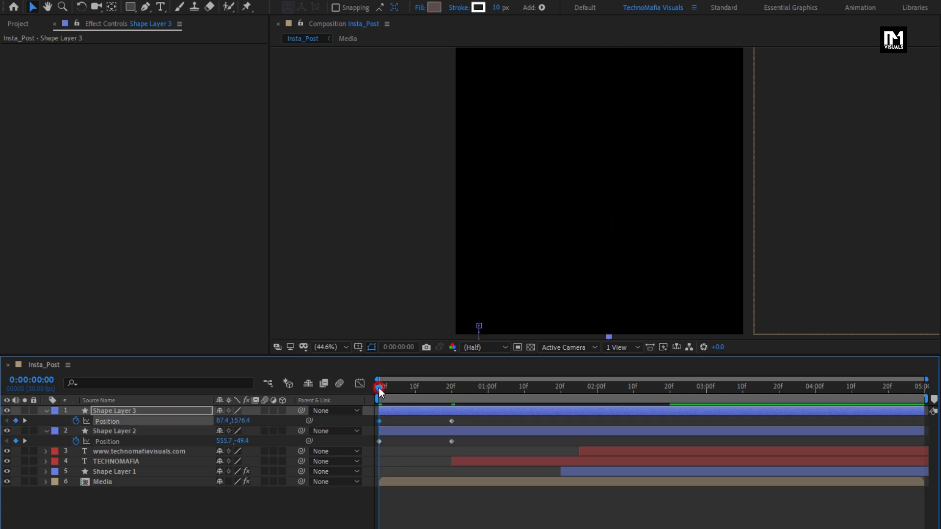
mouse_move(380, 390)
left_mouse_down()
mouse_move(463, 383)
mouse_move(393, 389)
mouse_move(434, 390)
mouse_move(460, 367)
mouse_move(368, 399)
left_mouse_up()
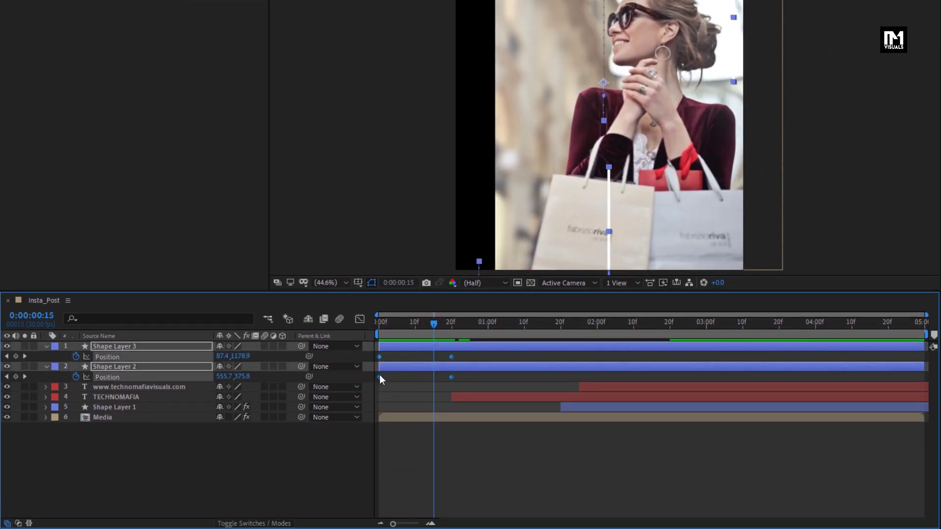
- Apply Easy Ease to both lines' Position keyframes and reshape their speed curves for a fast start and a long, slow stop
right_click(380, 377)
mouse_move(460, 372)
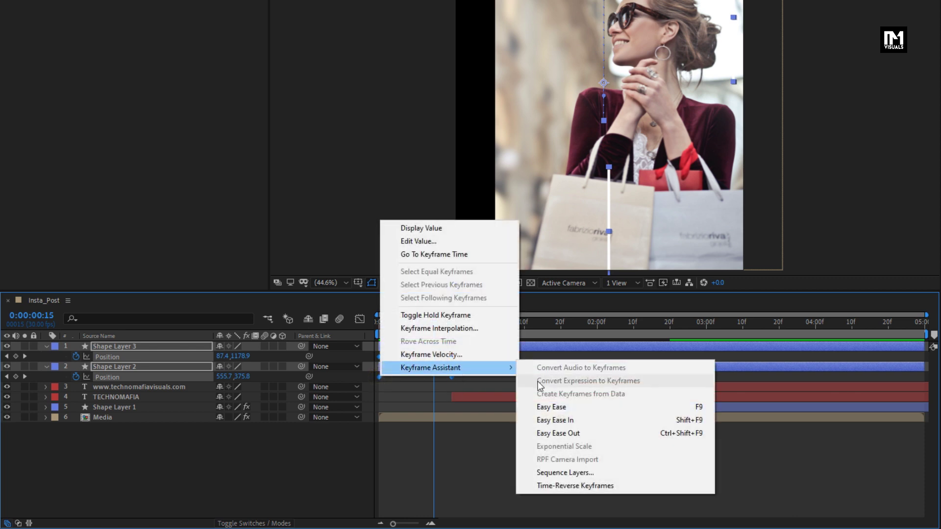
left_click(551, 406)
left_click(361, 319)
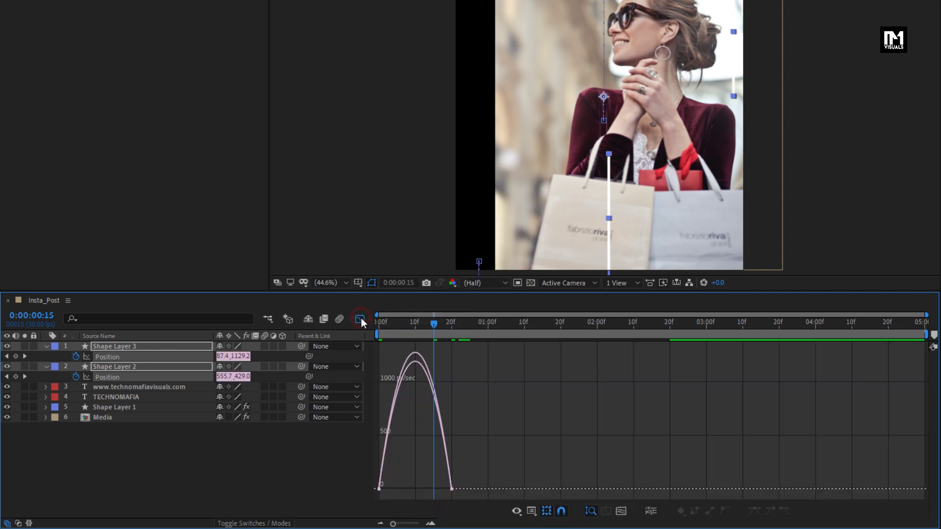
left_click_drag(461, 466, 407, 487)
left_click(361, 323)
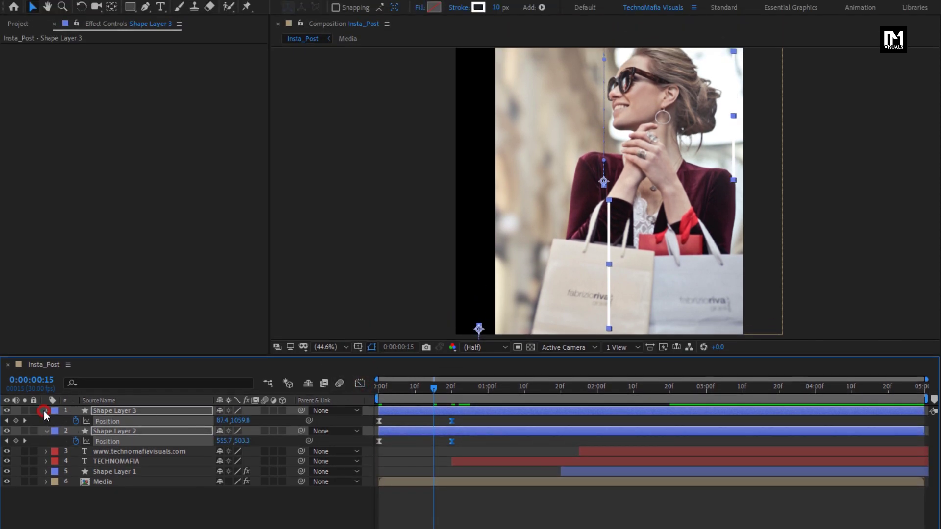
- Shift Shape Layer 2 and Shape Layer 3 in time to start at 0:00:02:00
left_click(46, 410)
left_click(595, 392)
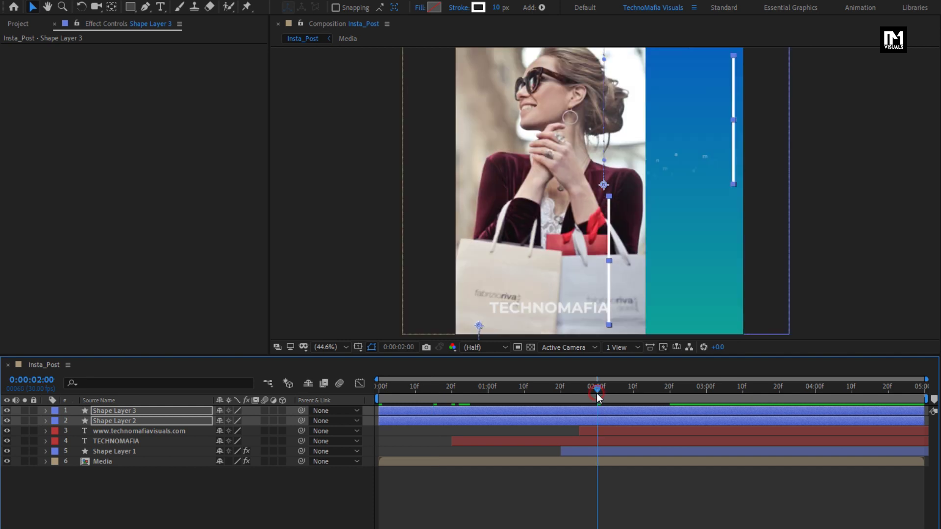
left_click_drag(390, 414, 475, 413)
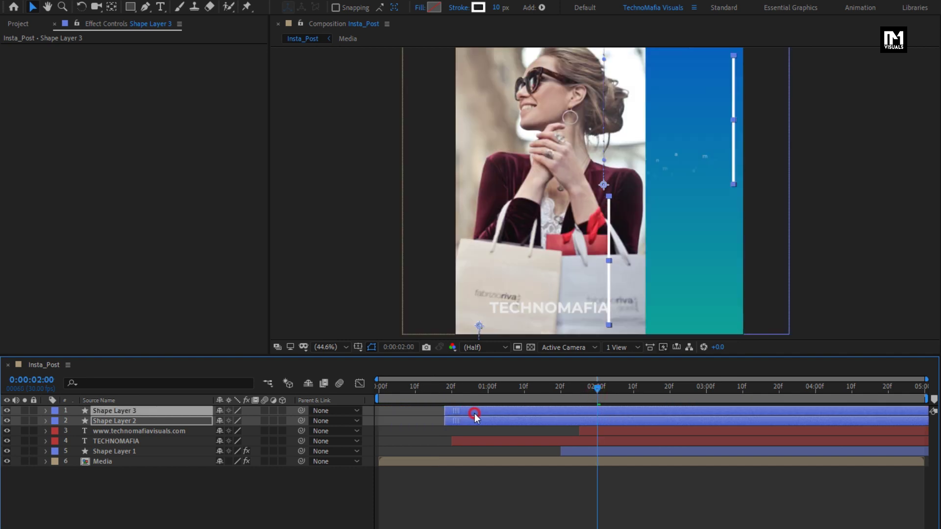
left_click_drag(583, 413, 779, 389)
left_click(314, 480)
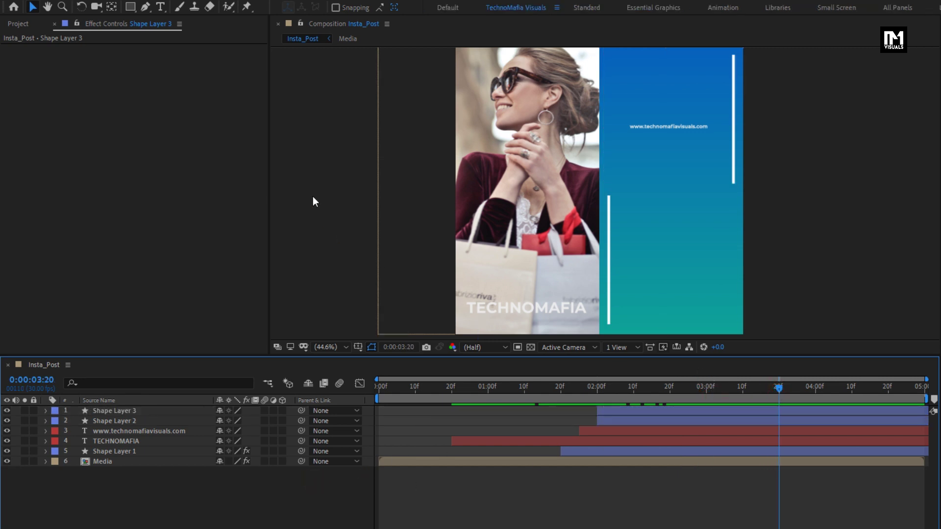
- Add a text layer reading "30%" on the gradient panel below the web address
left_click(161, 7)
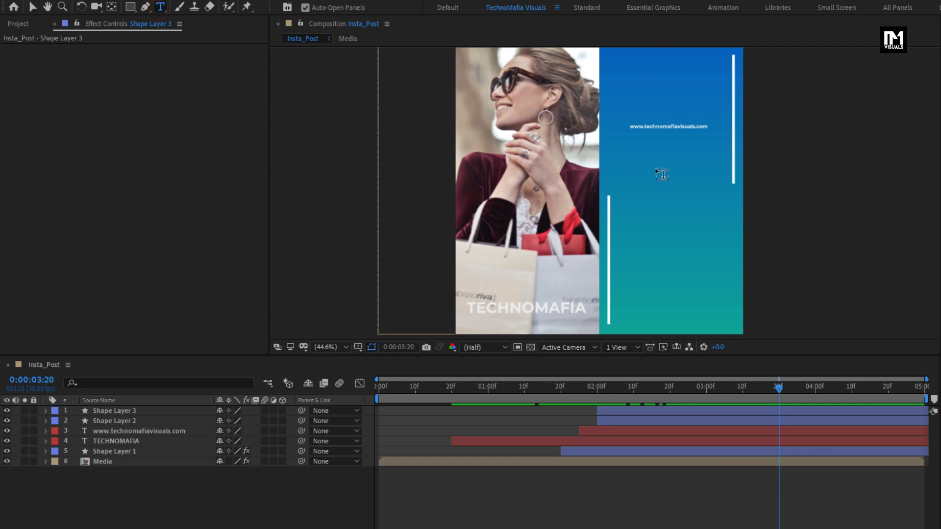
left_click(659, 182)
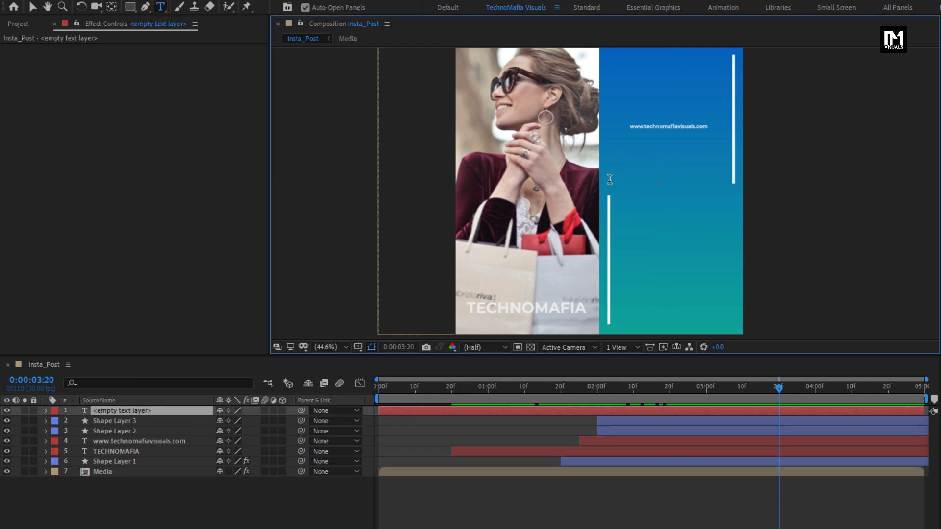
type("30")
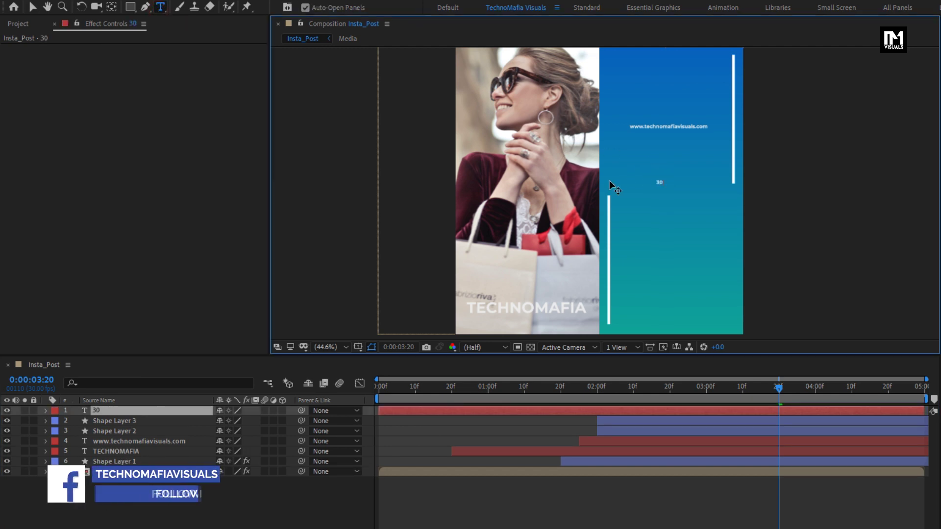
type("%")
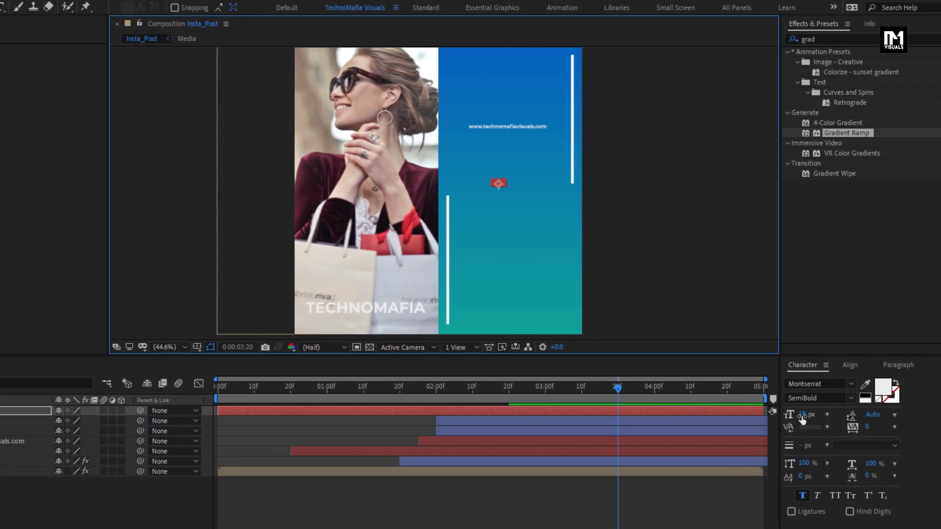
- Format the 30% text as 104 px Montserrat Bold and center it beneath the web address
left_click_drag(801, 417, 843, 417)
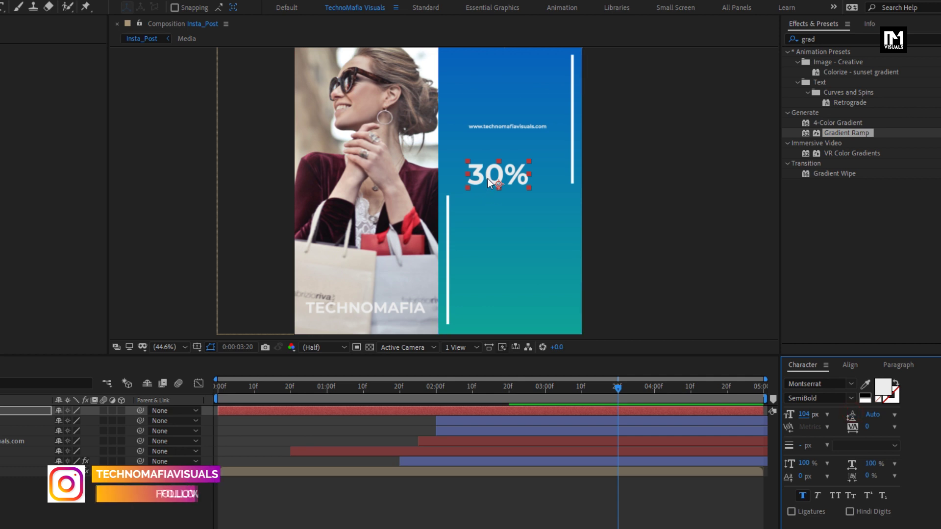
left_click_drag(488, 179, 497, 175)
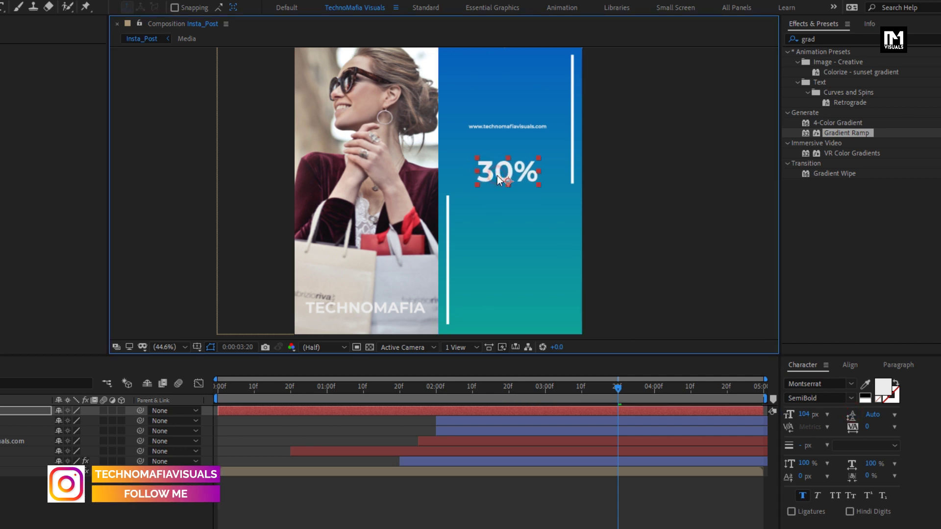
left_click(850, 398)
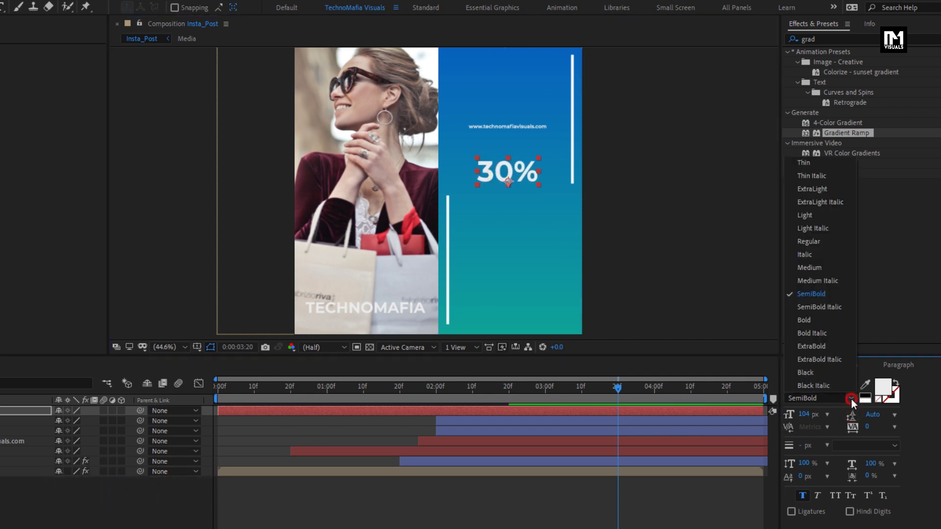
left_click(804, 320)
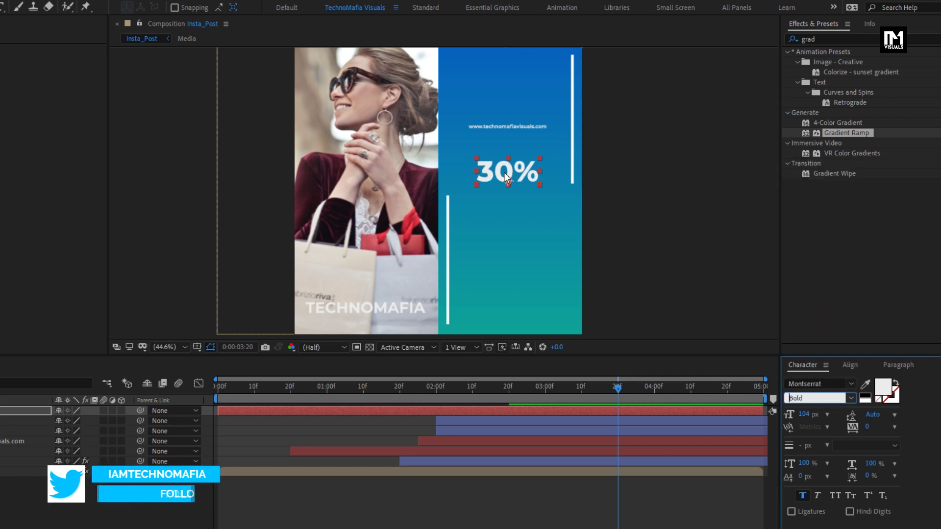
left_click_drag(504, 173, 498, 182)
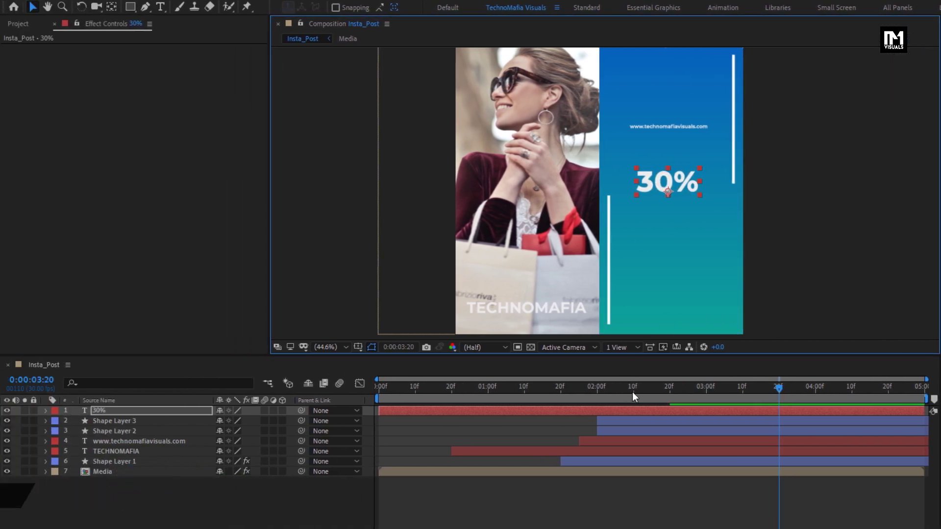
- Shift the 30% text layer in time to start at 0:00:02:10 and play back the result
left_click(632, 392)
left_click_drag(387, 415, 640, 406)
key("space")
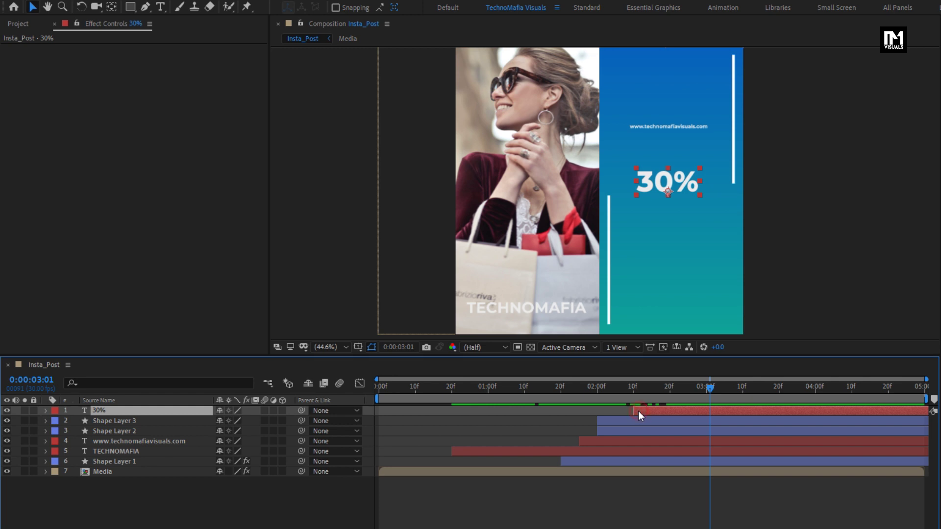
- Add a Tracking animator to the 30% text with a Tracking Amount of -50
left_click(45, 410)
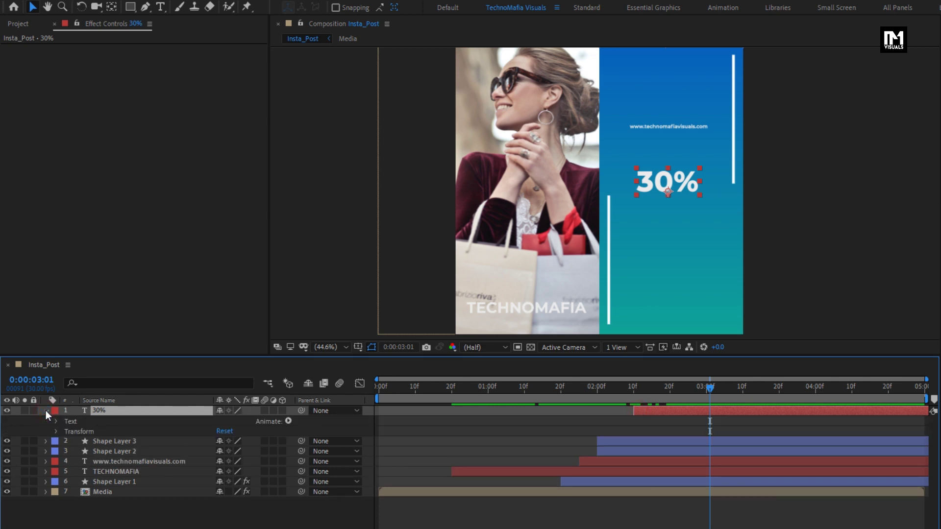
left_click(288, 421)
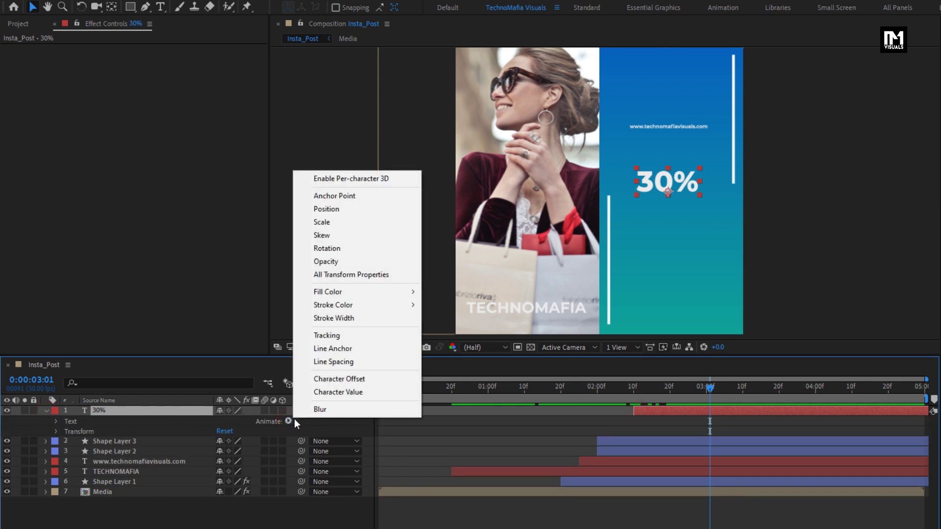
left_click(333, 335)
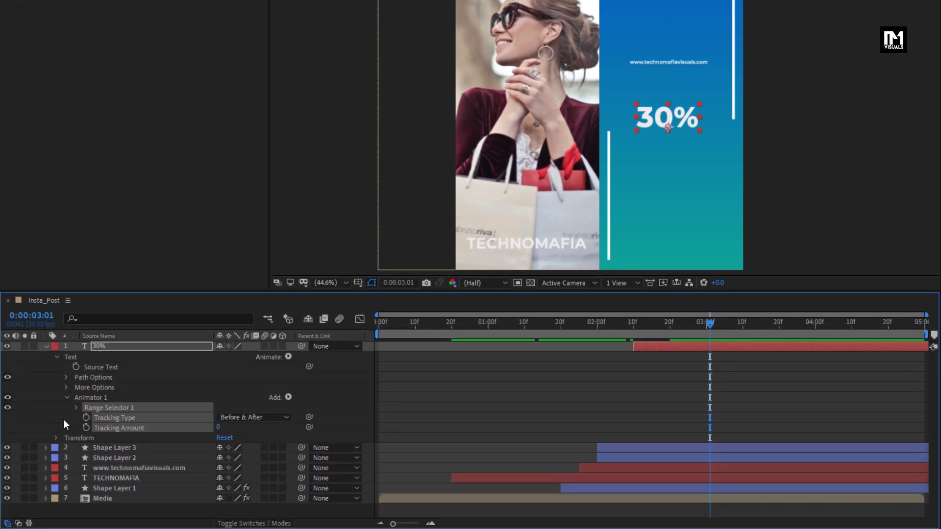
left_click(66, 422)
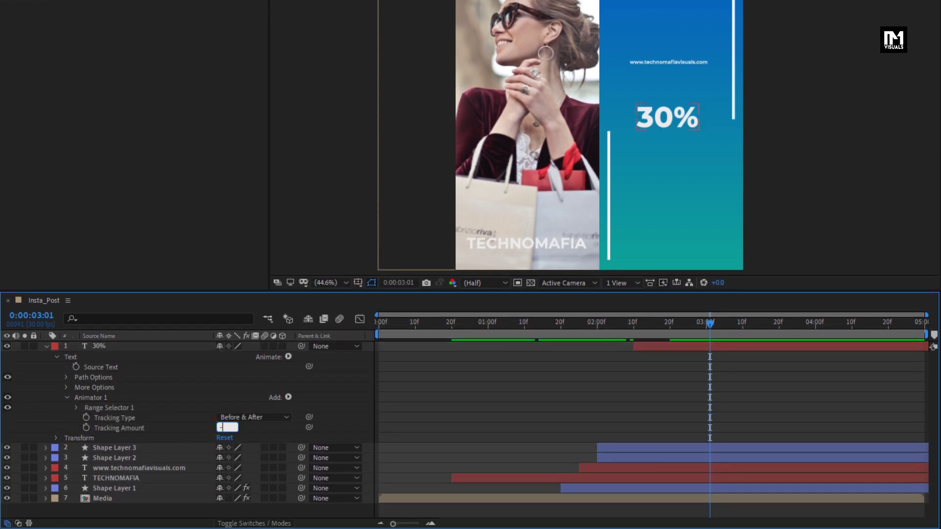
type("-50")
key("Return")
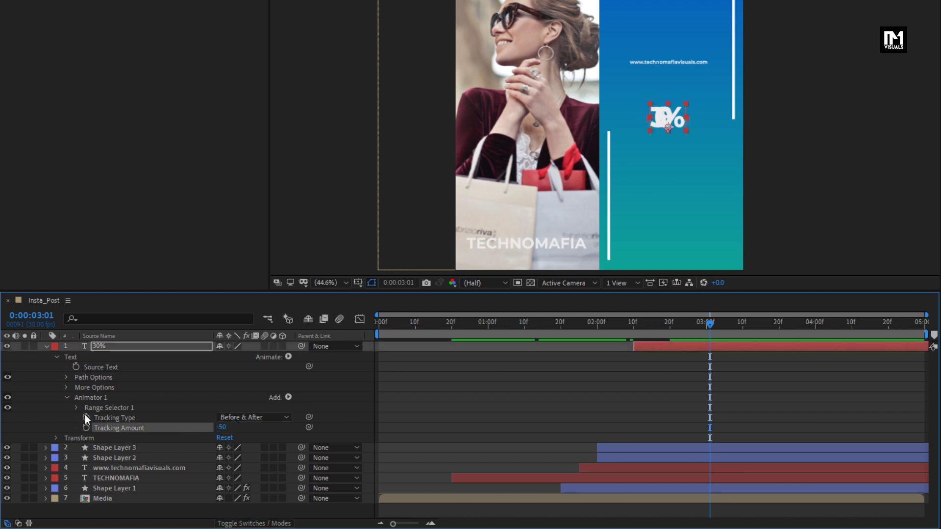
- Keyframe the 30% text's Range Selector Offset from -100% at 0:00:02:10 to 100% at 0:00:03:00
left_click(76, 407)
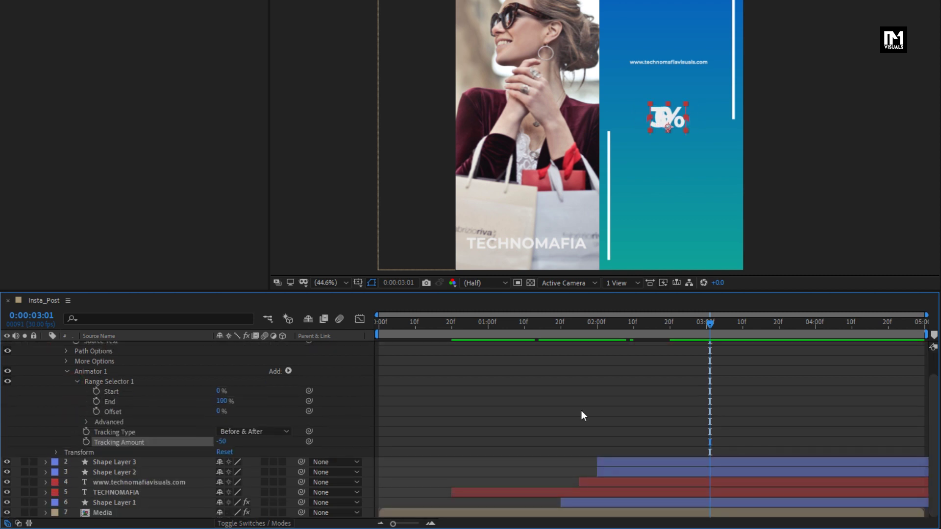
left_click(633, 325)
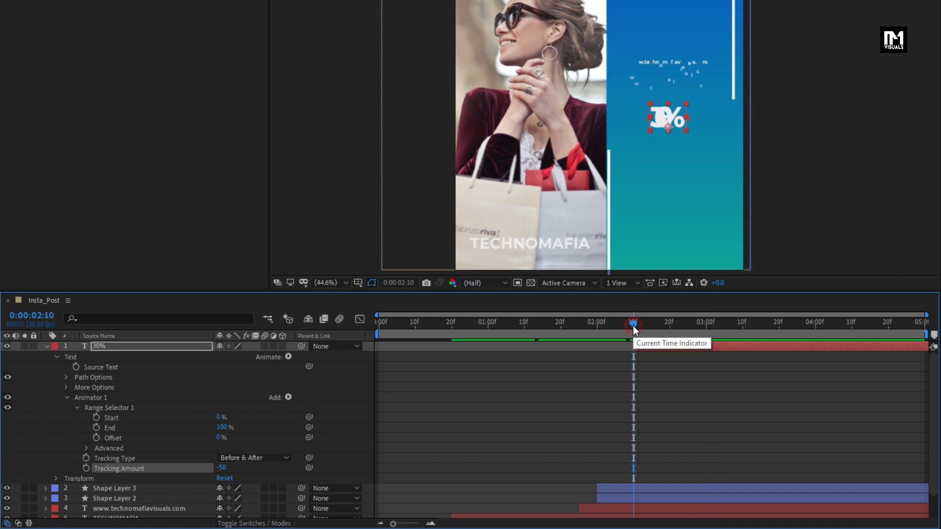
left_click(96, 437)
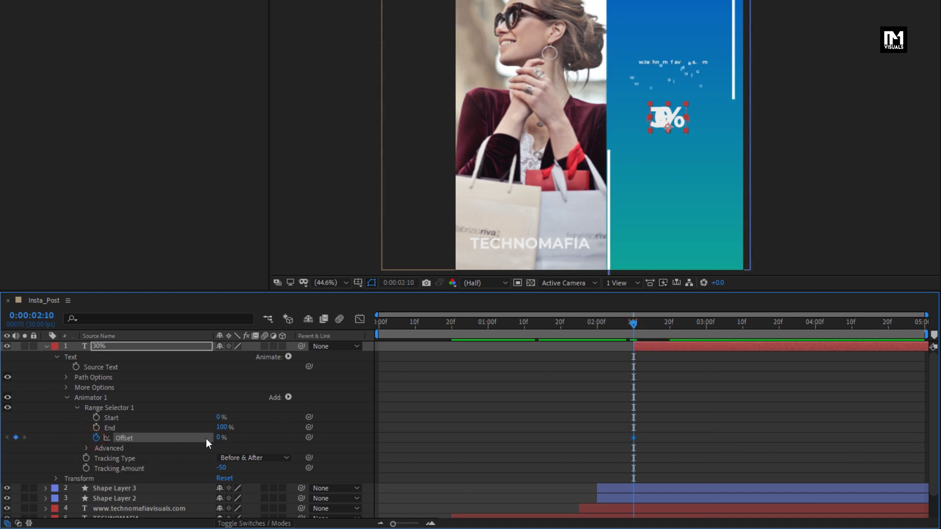
left_click_drag(218, 436, 103, 436)
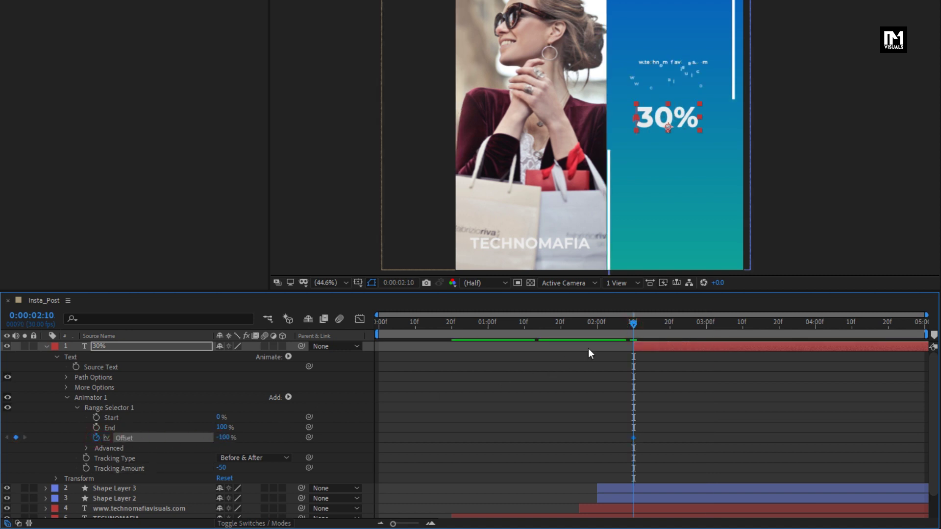
left_click_drag(669, 324, 706, 324)
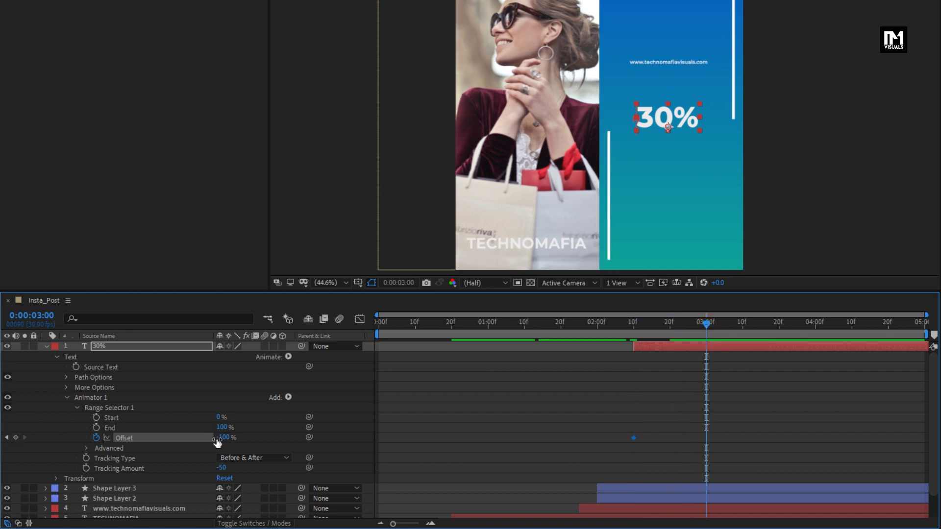
left_click_drag(218, 443, 327, 447)
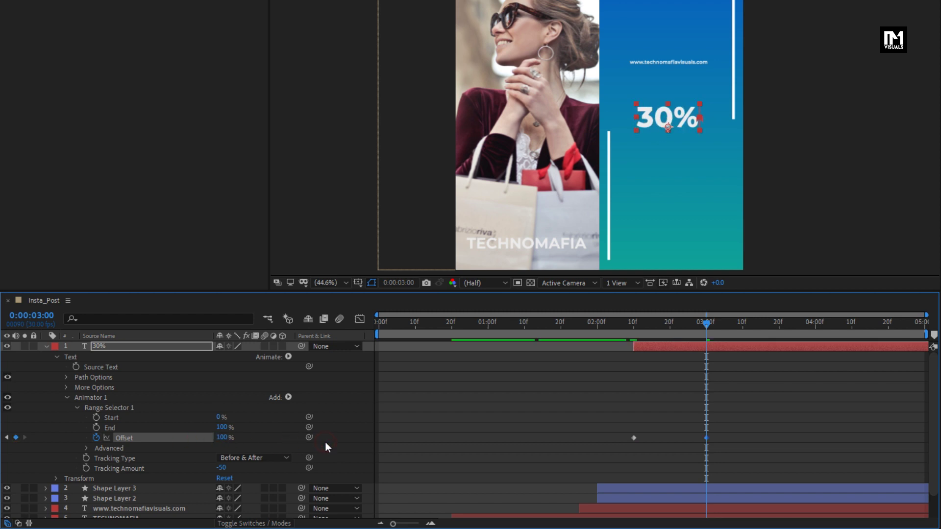
mouse_move(697, 325)
left_mouse_down()
mouse_move(655, 331)
mouse_move(687, 334)
left_mouse_up()
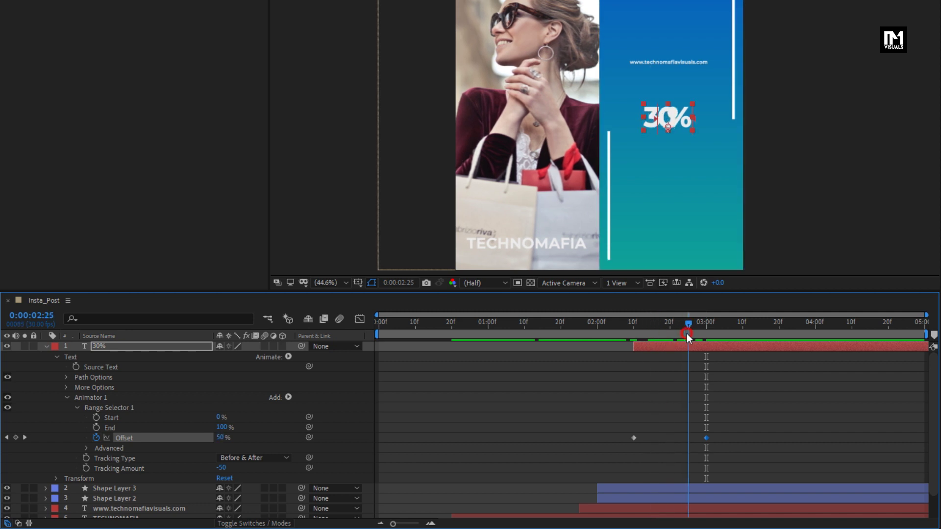
- Set the 30% text's Range Selector Shape to Ramp Up and turn on Randomize Order
left_click(87, 449)
scroll(148, 448, "down", 1)
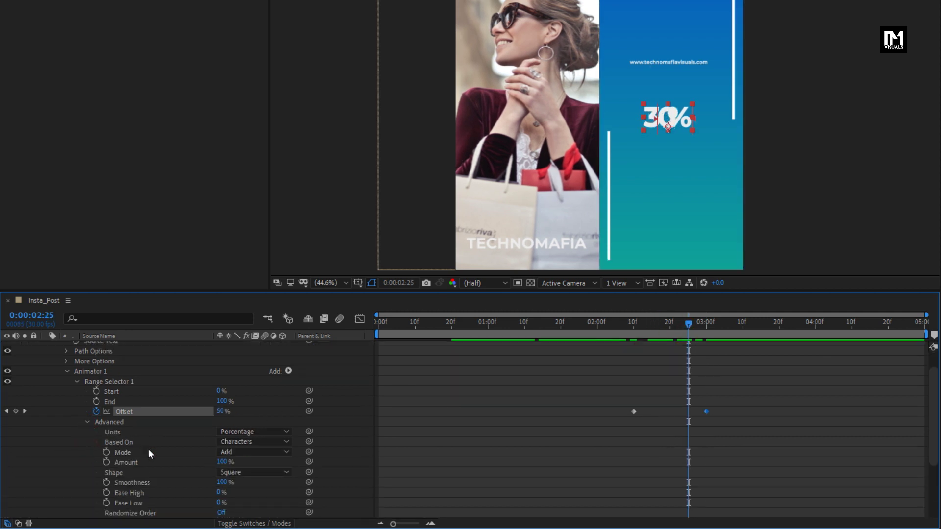
left_click(251, 473)
left_click(253, 407)
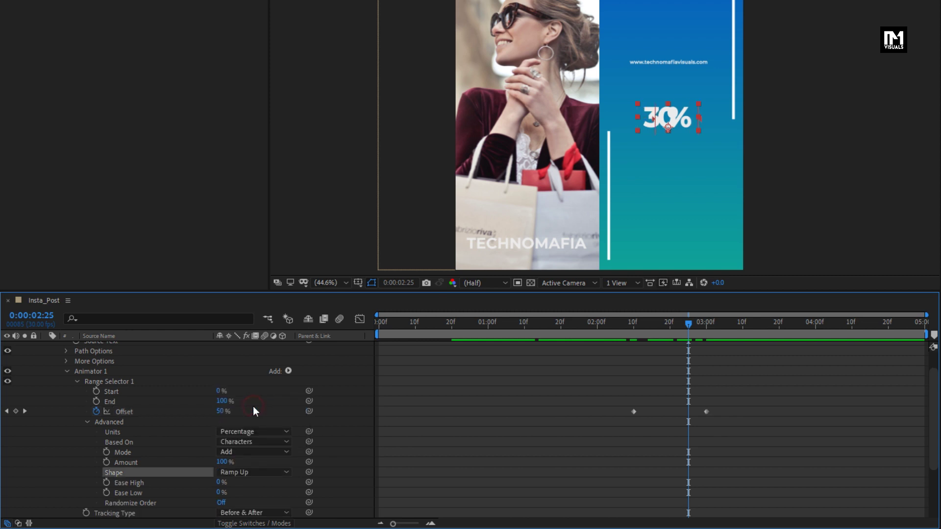
left_click(221, 504)
scroll(252, 502, "up", 1)
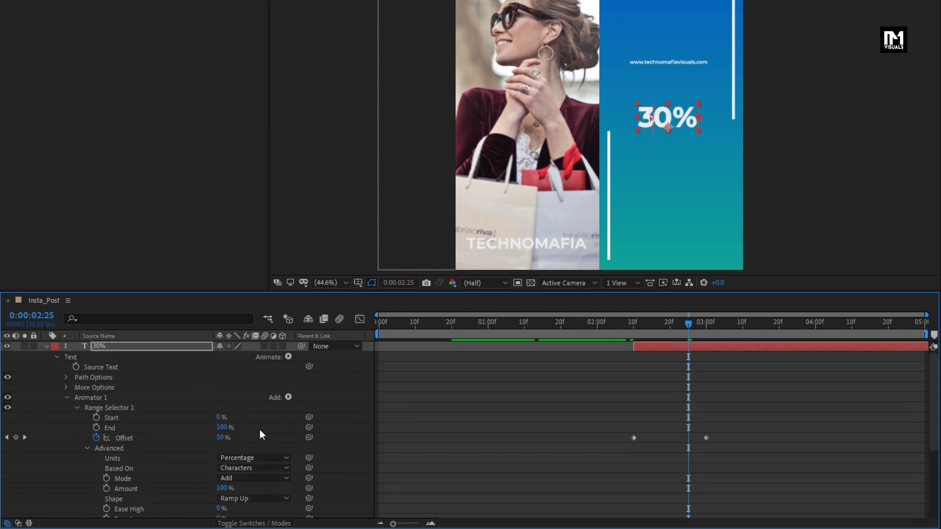
- Add an Opacity property to the 30% text's animator, set it to 0%, and preview the animation
left_click(288, 397)
mouse_move(292, 399)
left_click(394, 256)
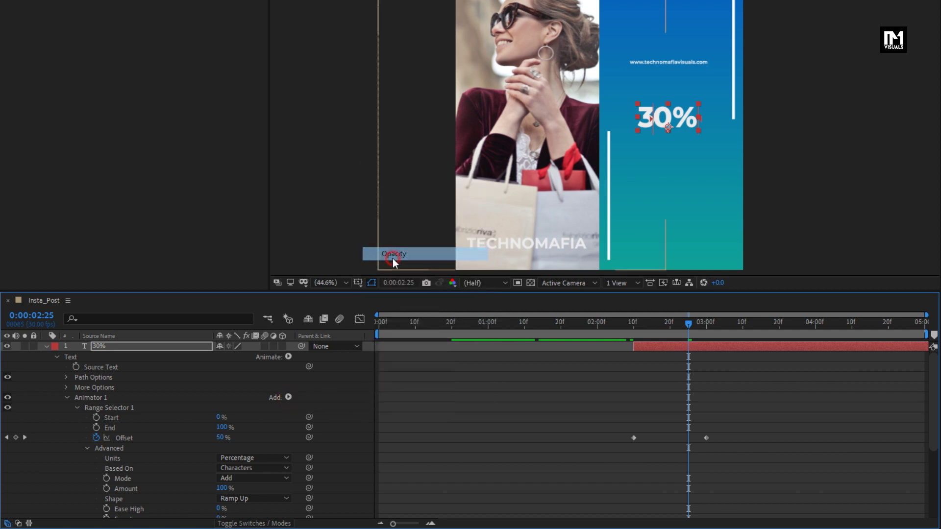
left_click_drag(216, 513, 152, 516)
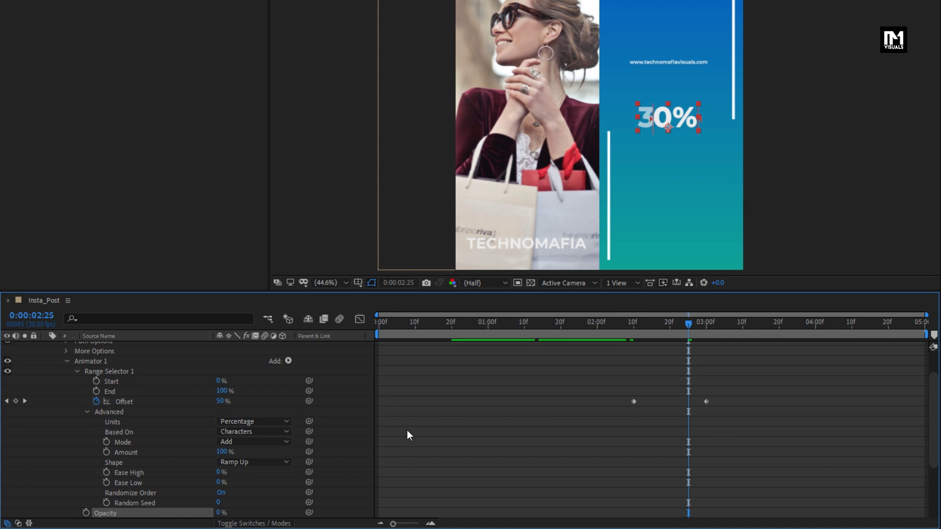
scroll(532, 390, "up", 1)
left_click_drag(625, 328, 735, 325)
scroll(592, 412, "up", 1)
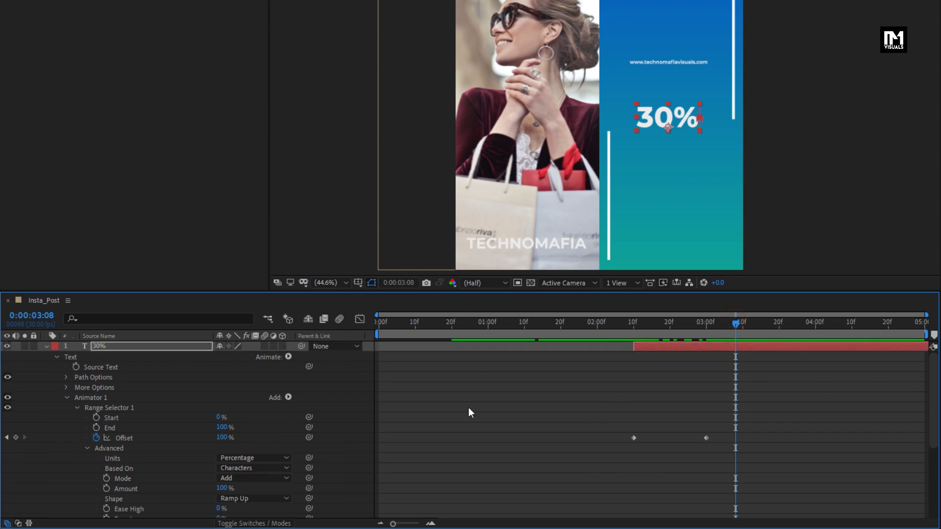
left_click(47, 346)
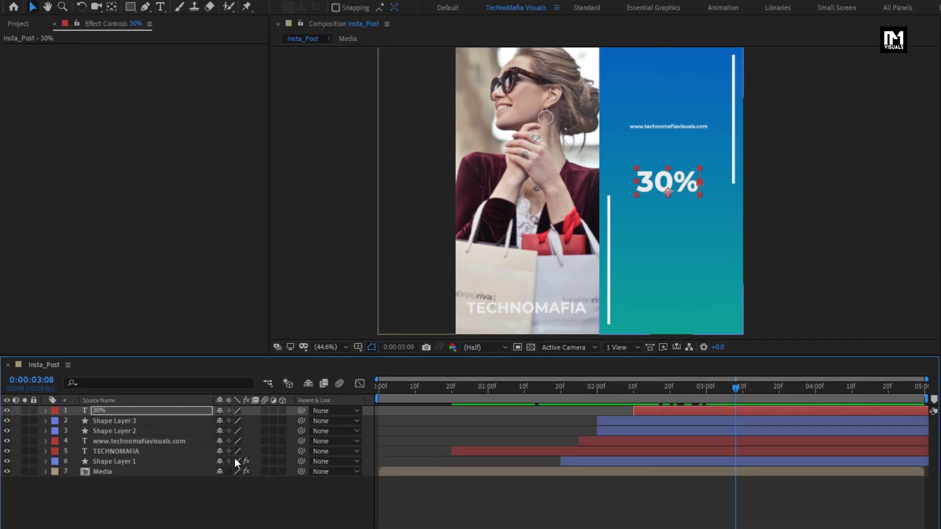
- Create a text layer reading FLAT and place it directly above the 30% text
left_click(160, 7)
left_click(644, 153)
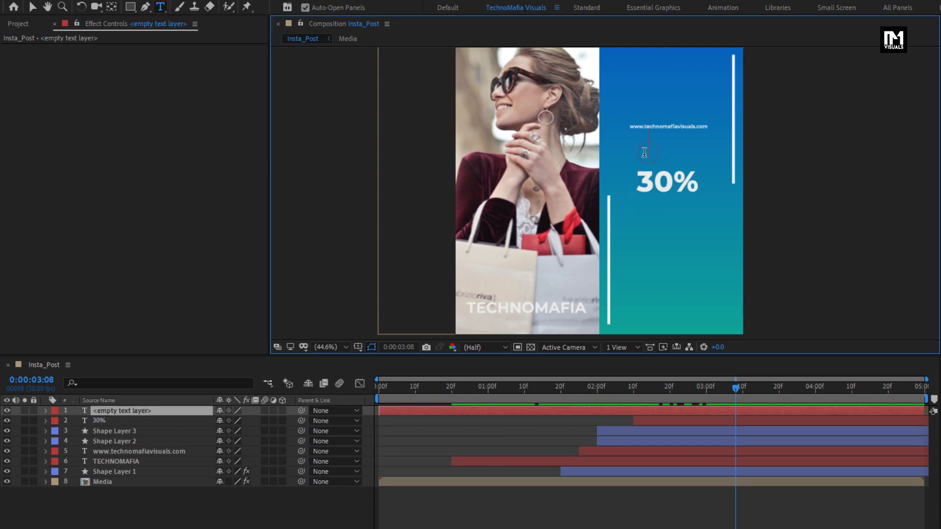
type("FLAT")
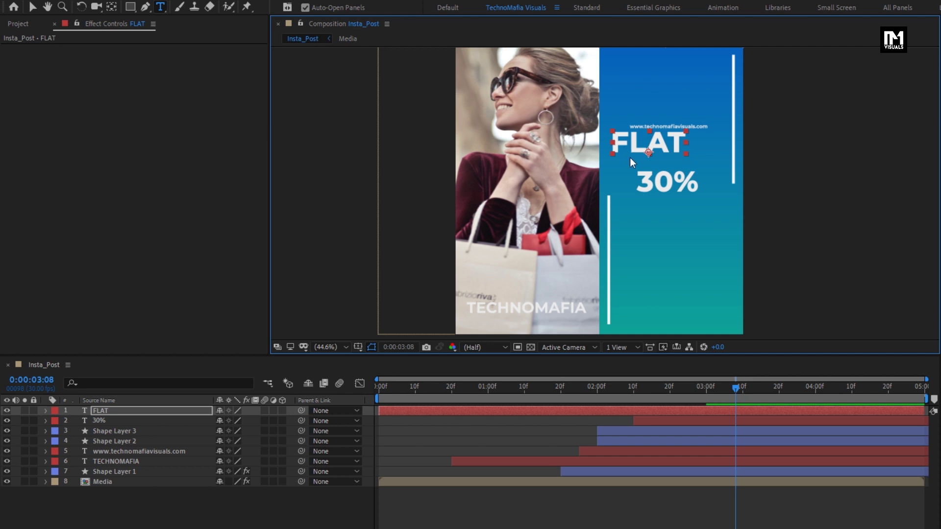
type("v")
left_click_drag(631, 143, 650, 153)
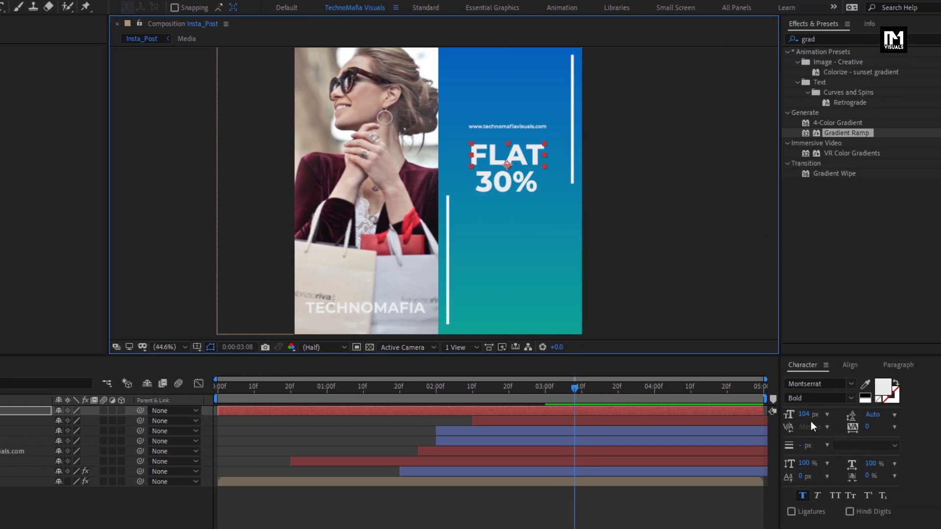
- Set the FLAT text's font size to 110 px
left_click(805, 414)
type("10")
key("Return")
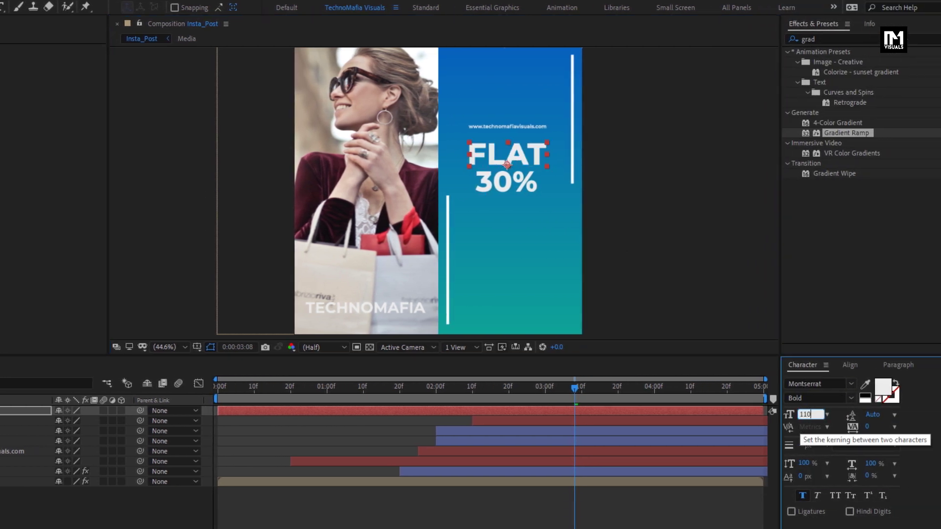
left_click(500, 158)
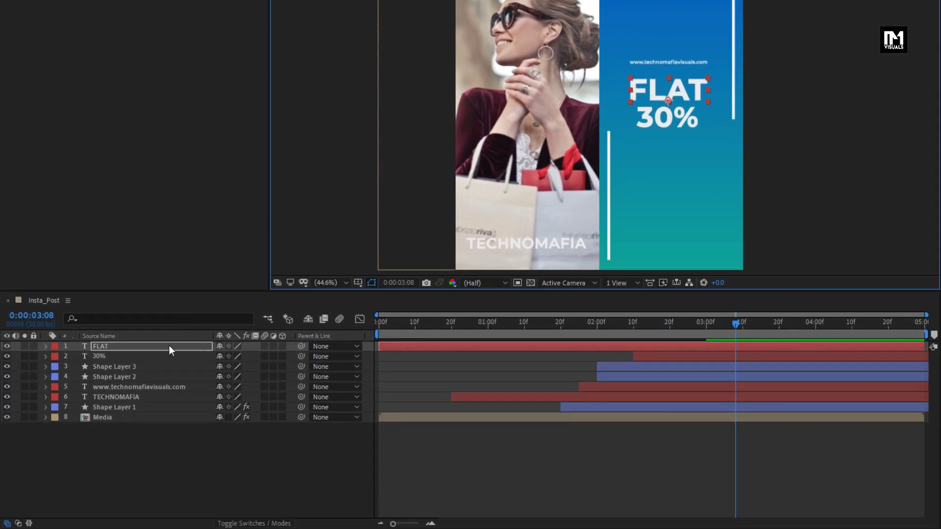
- Add a Position animator to the FLAT text with a position of 0, 140
left_click(169, 346)
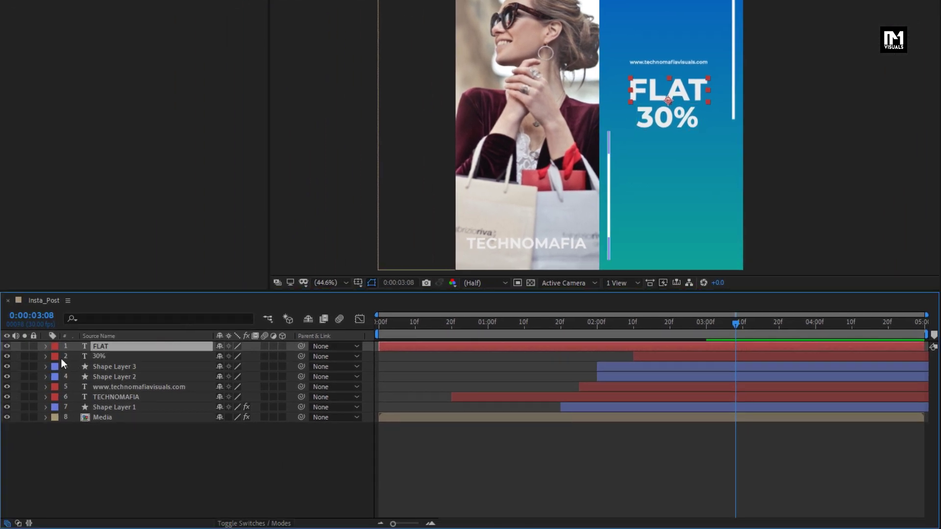
left_click(46, 346)
left_click(288, 357)
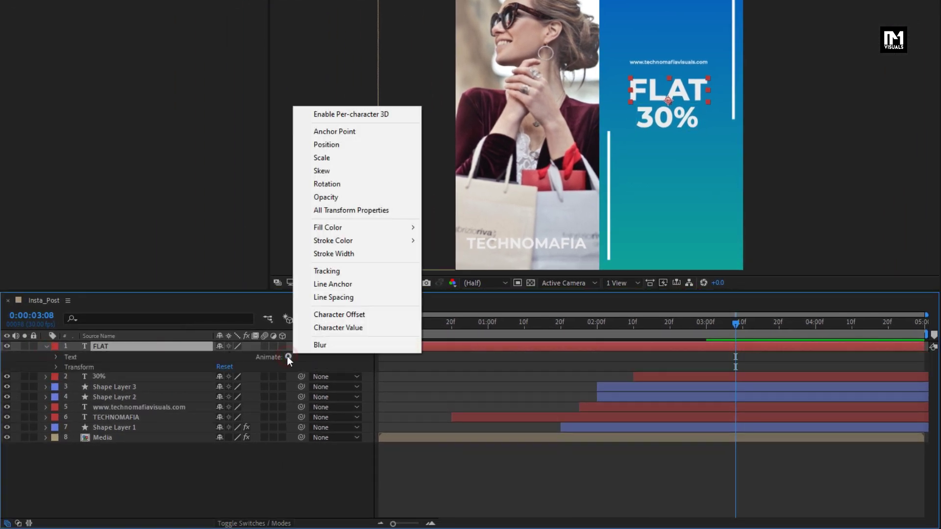
left_click(332, 145)
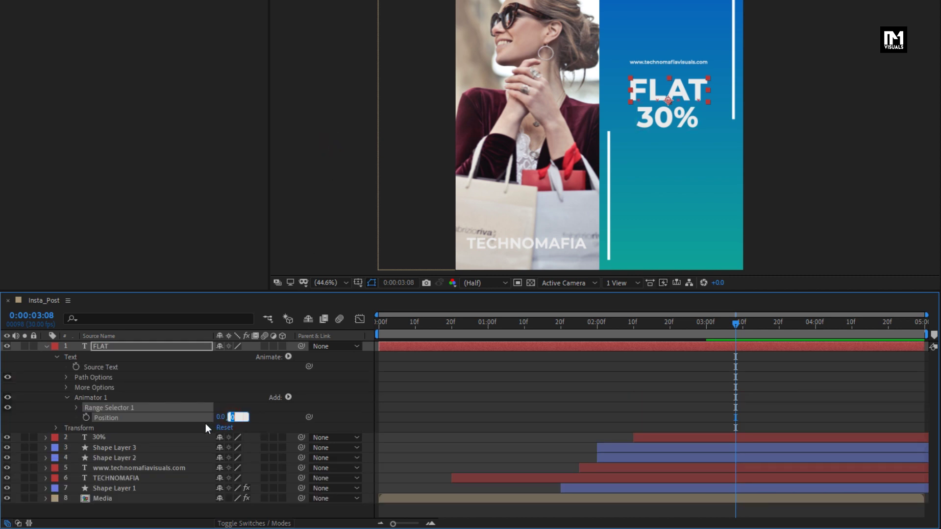
type("140")
key("Return")
- Keyframe the FLAT text's Range Selector Offset from -100% at 0:00:00:00 to 100% at 0:00:00:20 and preview it
left_click(374, 325)
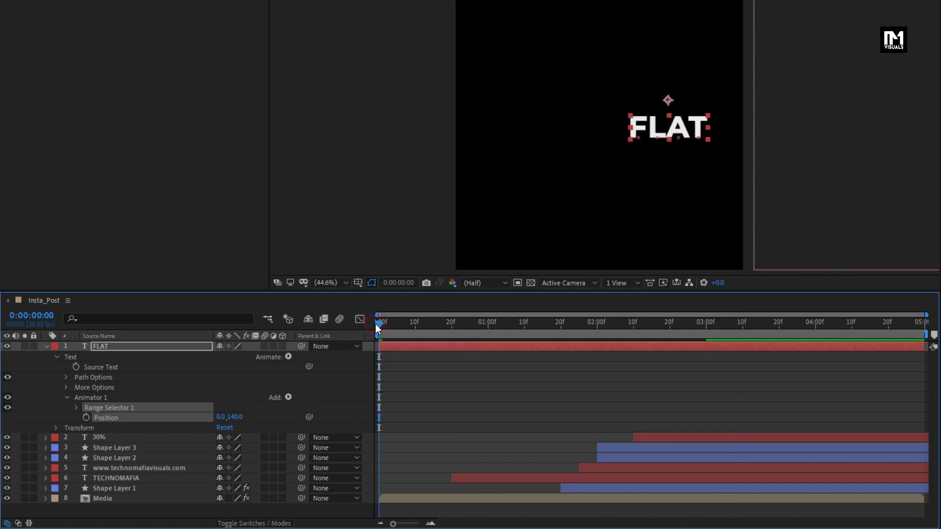
left_click(75, 407)
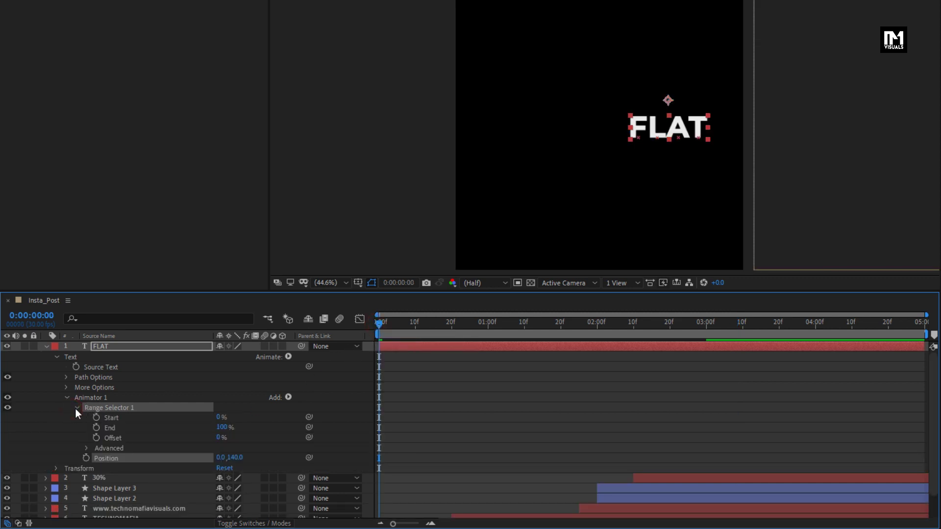
left_click(94, 438)
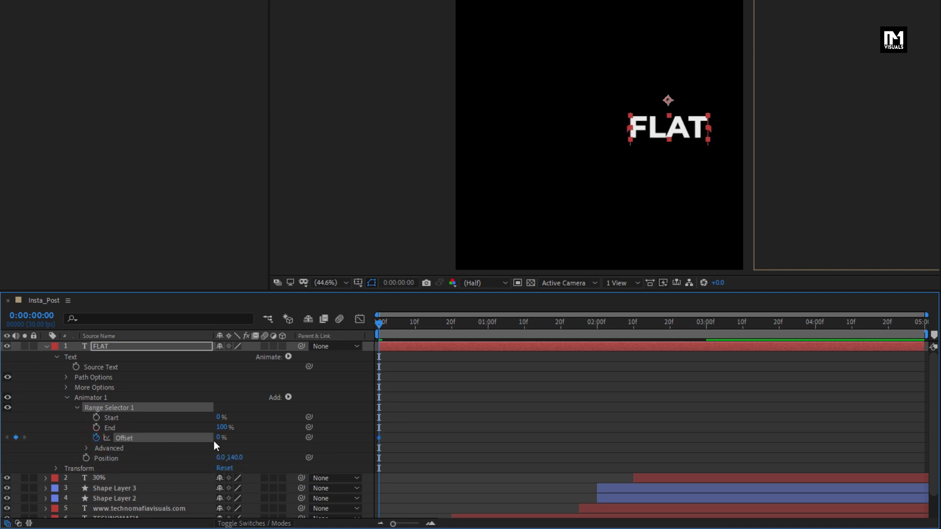
left_click_drag(217, 438, 143, 438)
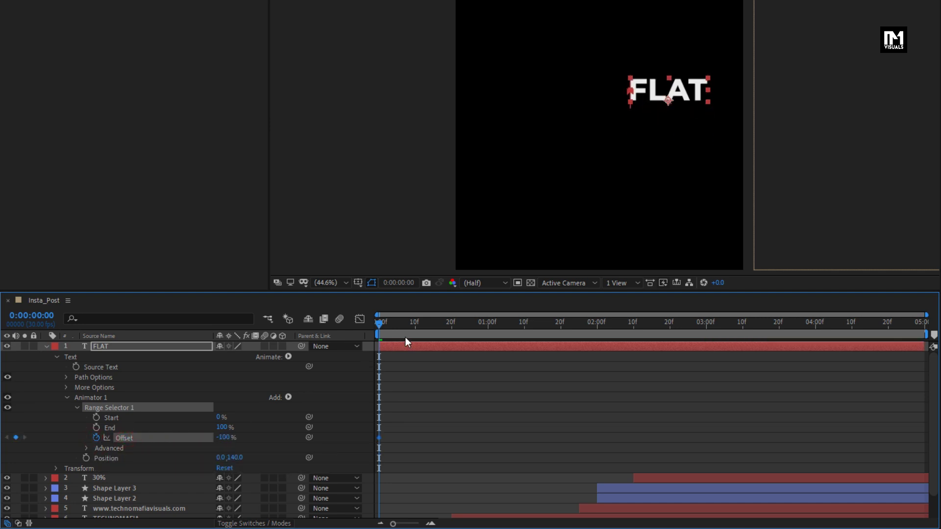
left_click_drag(405, 337, 451, 328)
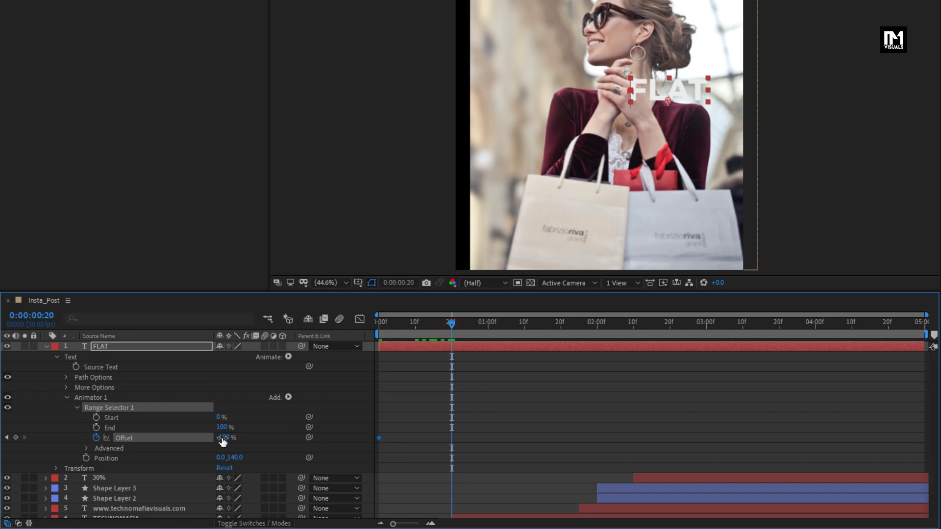
left_click_drag(223, 437, 366, 427)
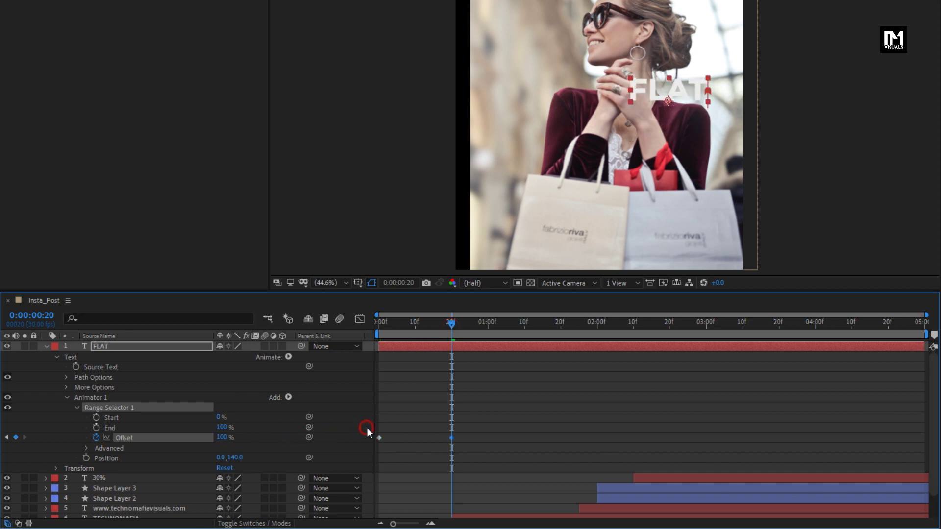
left_click_drag(448, 325, 402, 328)
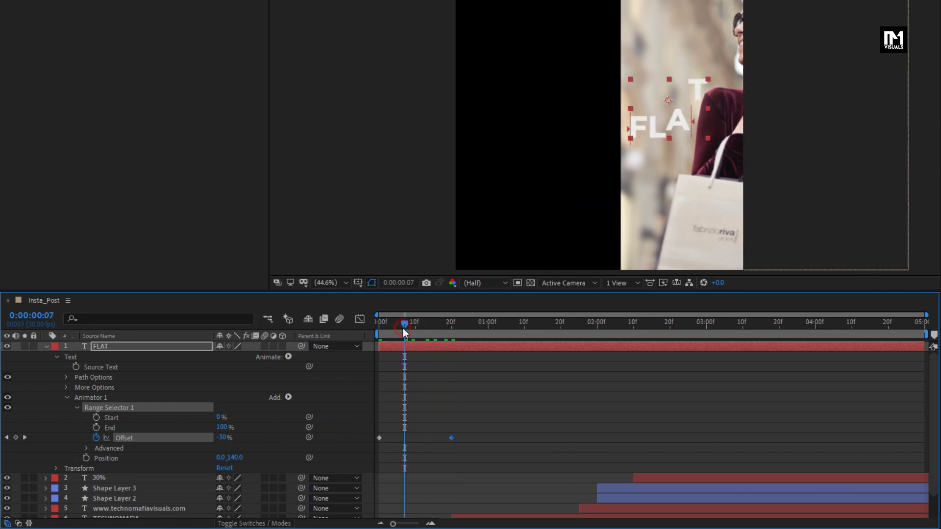
- Set the FLAT text's Range Selector to be based on Words and preview the motion
left_click(86, 448)
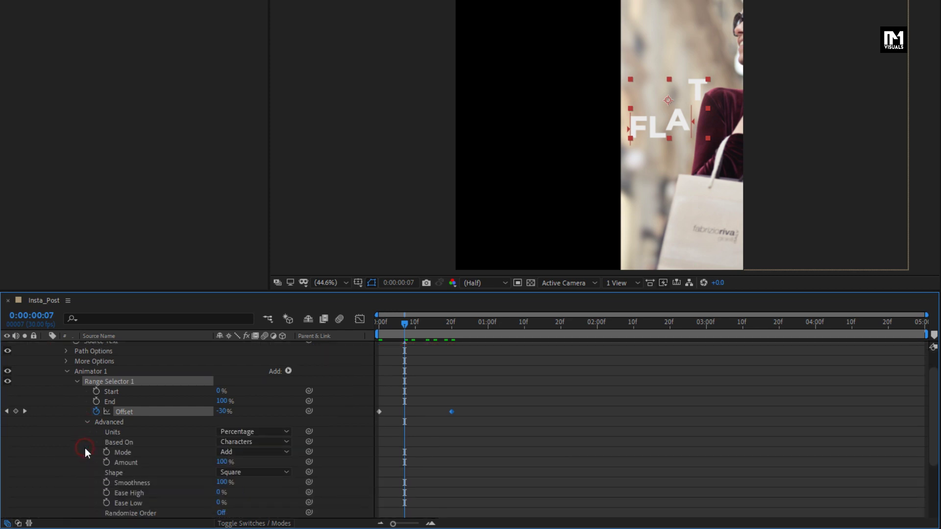
left_click(227, 443)
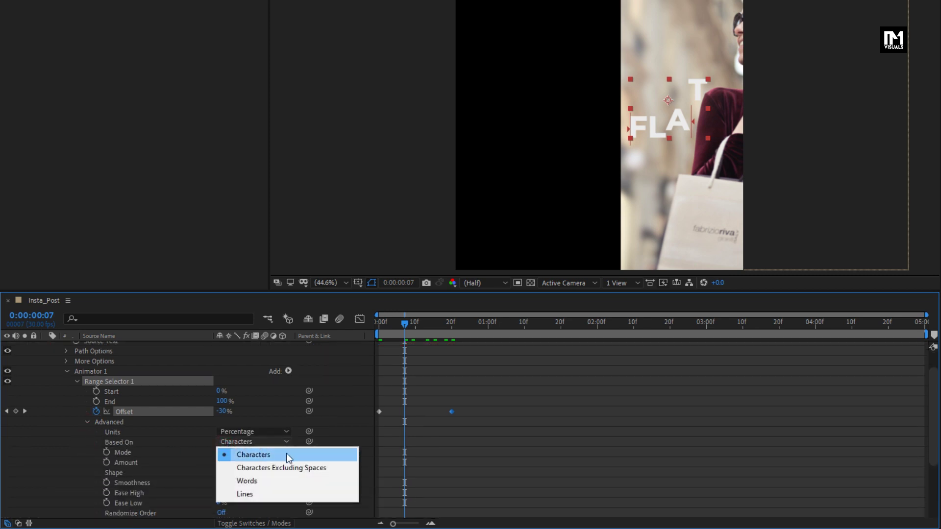
left_click(283, 481)
left_click_drag(404, 324, 434, 331)
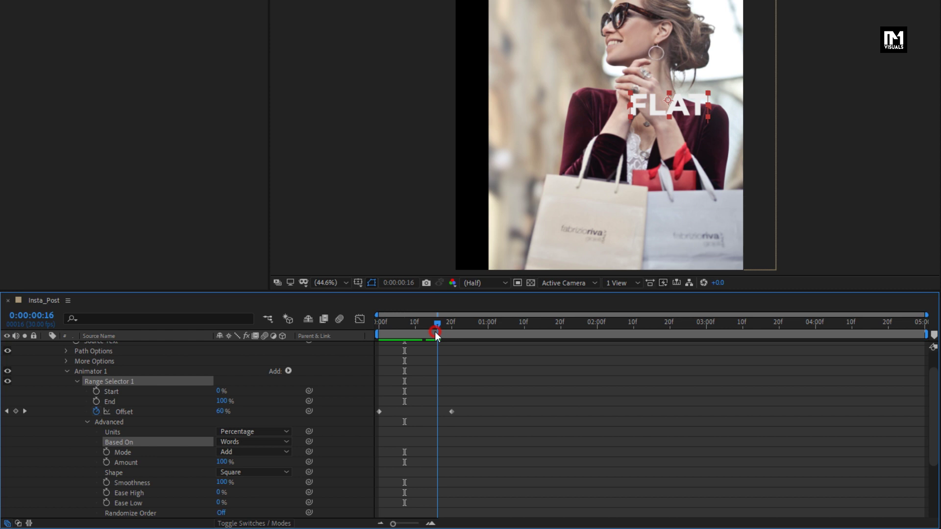
scroll(192, 381, "up", 3)
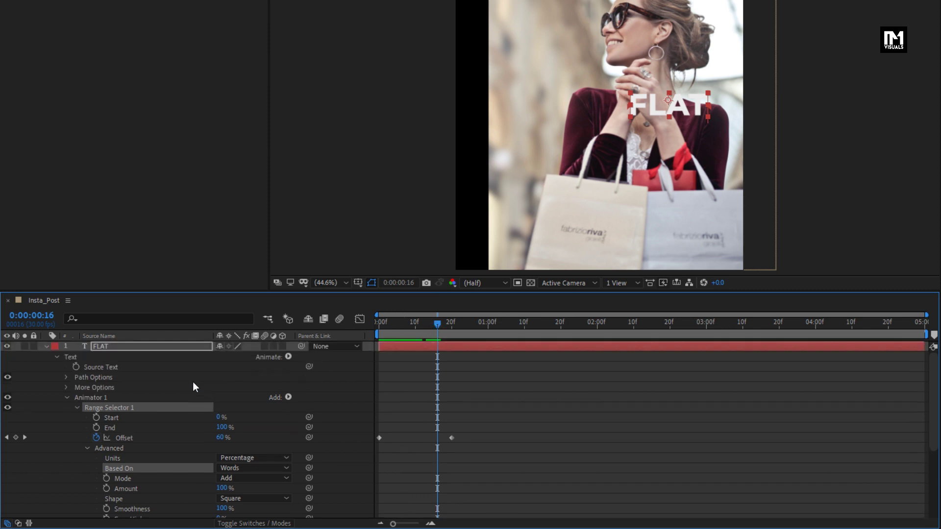
left_click(46, 348)
- Shift the FLAT layer in time to start at 0:00:02:10 and preview the result
left_click(120, 348)
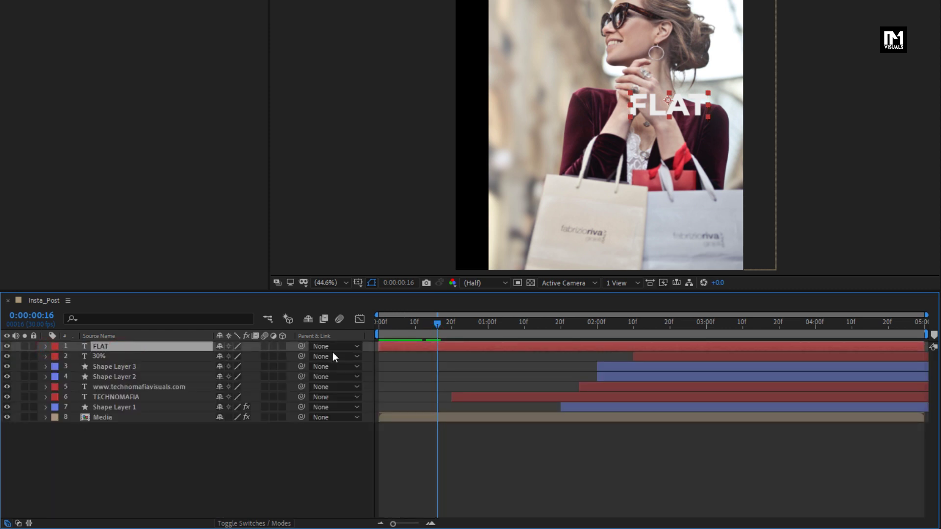
left_click_drag(597, 325, 635, 322)
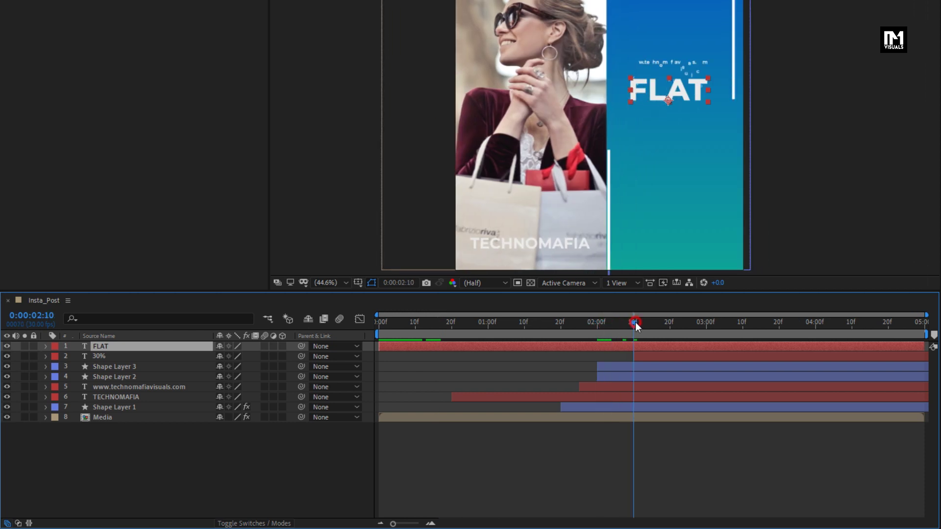
left_click_drag(393, 350, 713, 325)
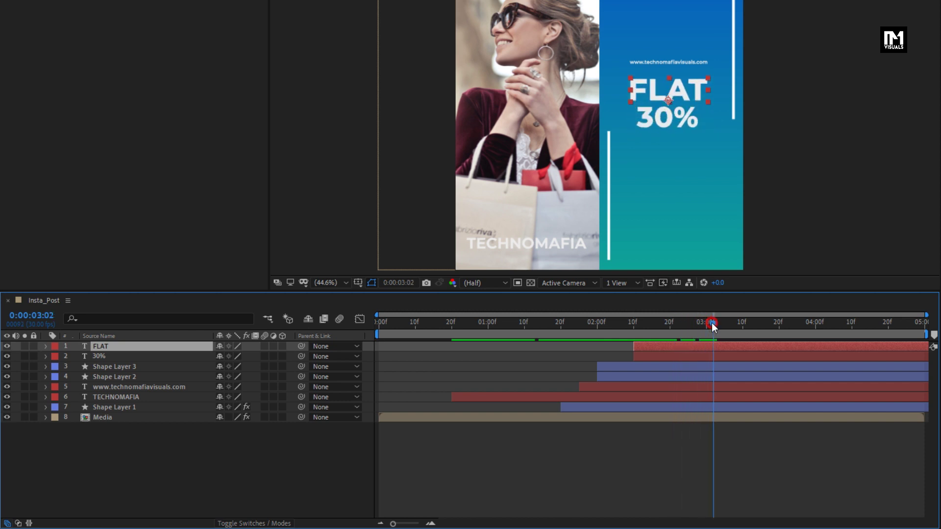
- Set the FLAT text's Range Selector Shape to Ramp Up and preview the animation
left_click(46, 346)
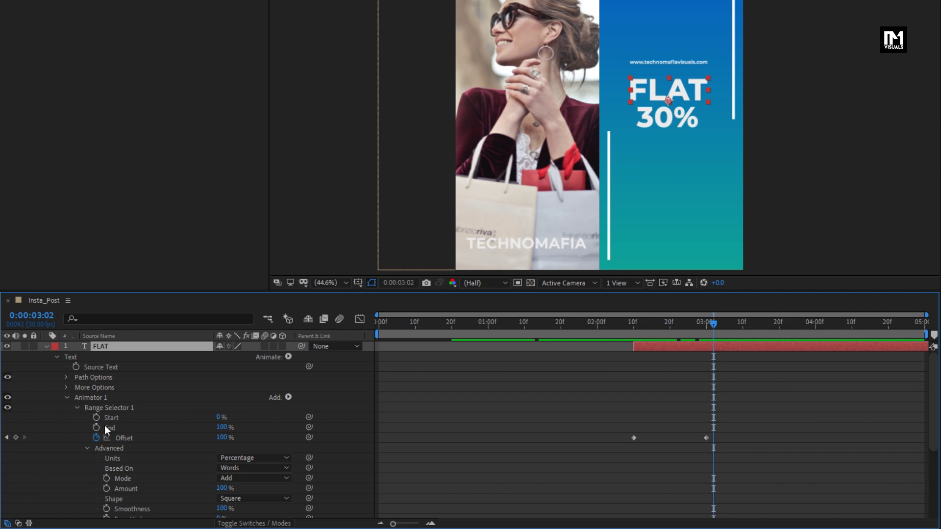
left_click(254, 498)
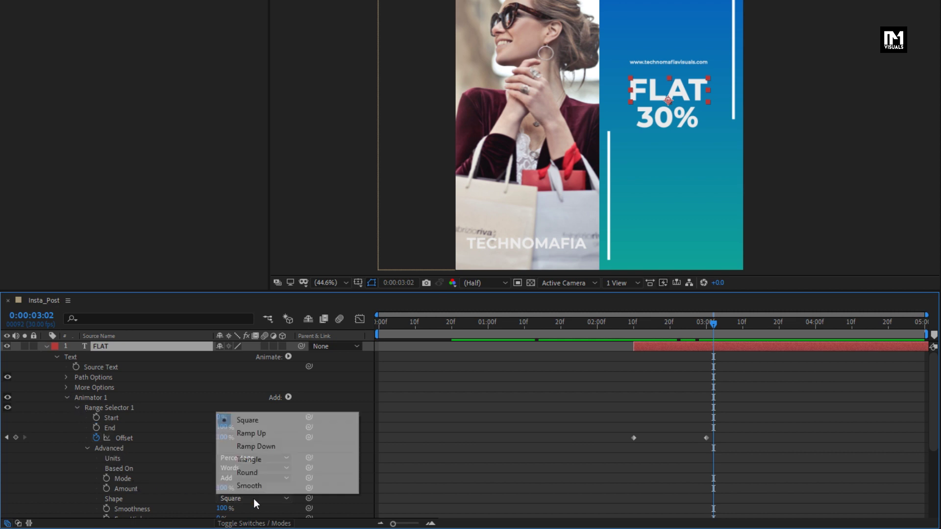
left_click(253, 435)
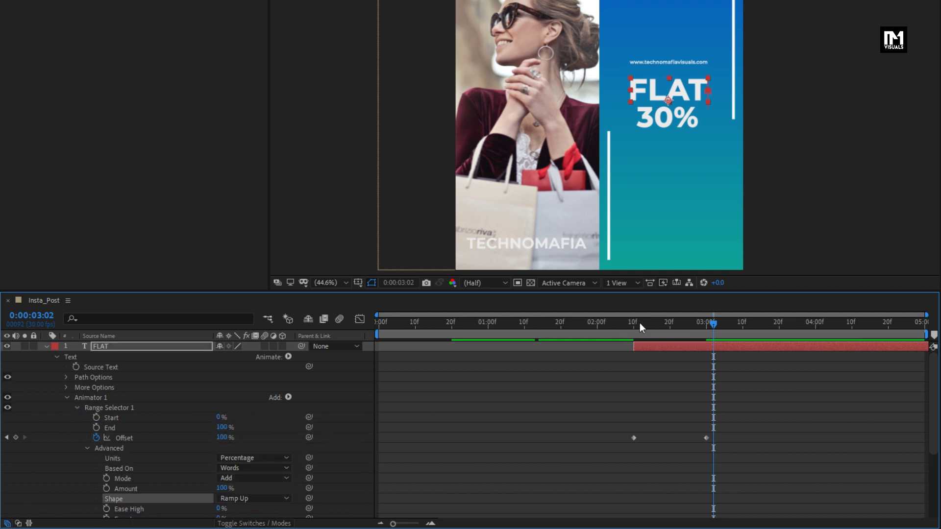
left_click_drag(639, 322, 681, 327)
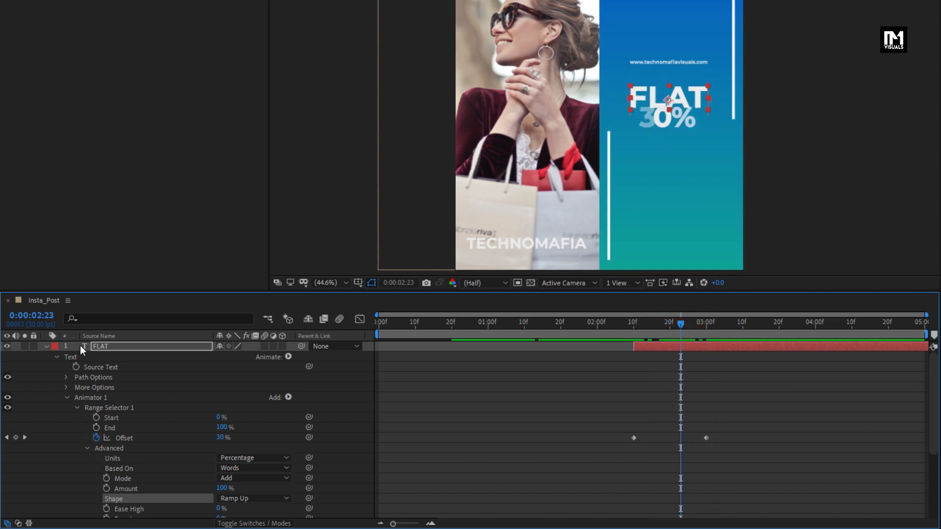
- Duplicate the FLAT text layer and place the copy directly below the 30% text
key("ctrl+d")
left_click(46, 347)
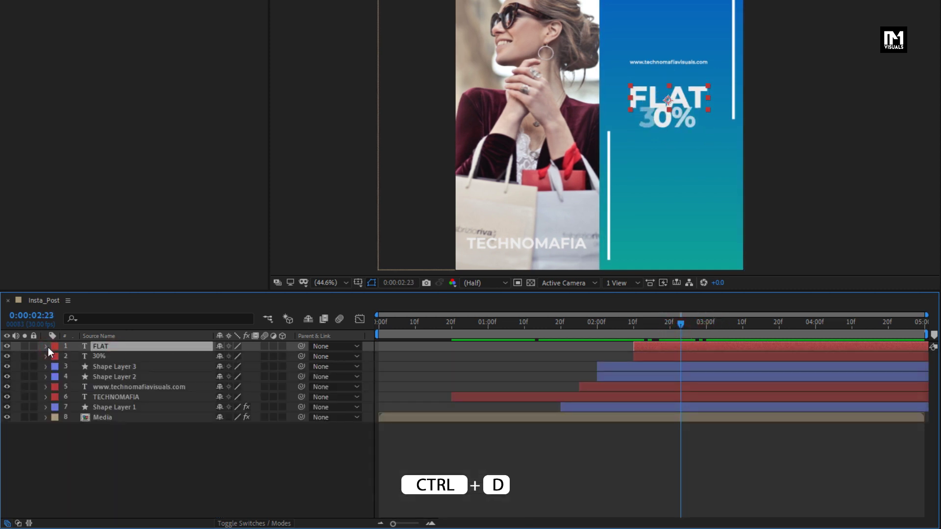
key("ctrl+d")
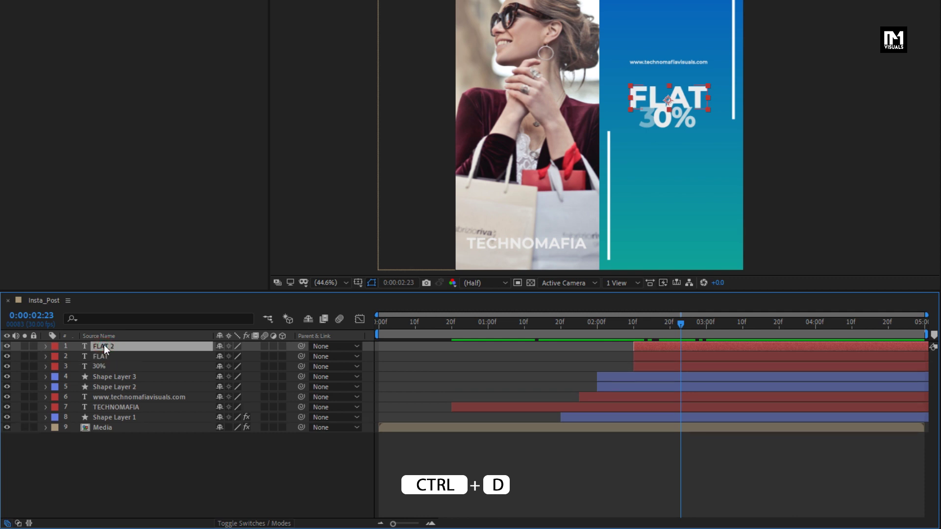
left_click_drag(647, 109, 643, 161)
left_click_drag(691, 328, 745, 328)
left_click(649, 146)
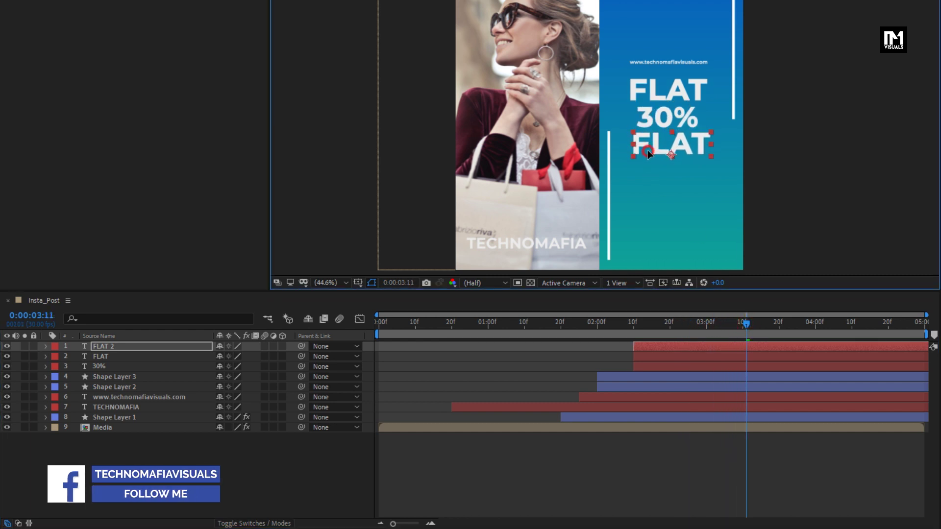
- Replace the duplicated layer's text with OFF
double_click(648, 148)
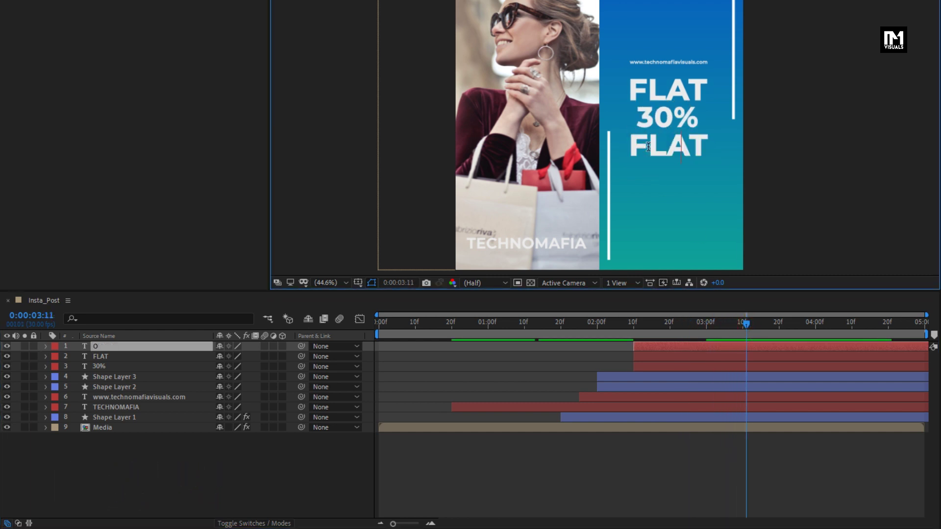
type("OFF")
key("KP_Enter")
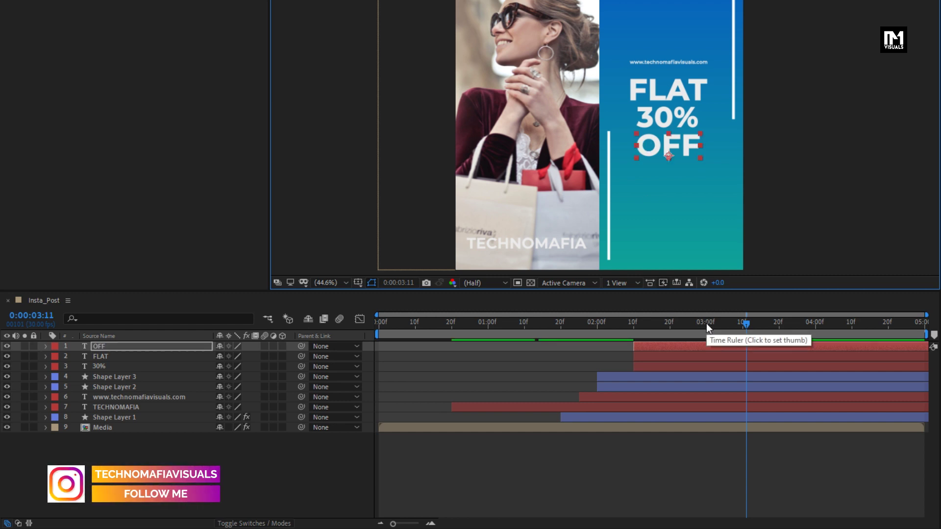
- Set the OFF text animator's Position to 0.0, -140.0 and preview the animation
left_click(98, 347)
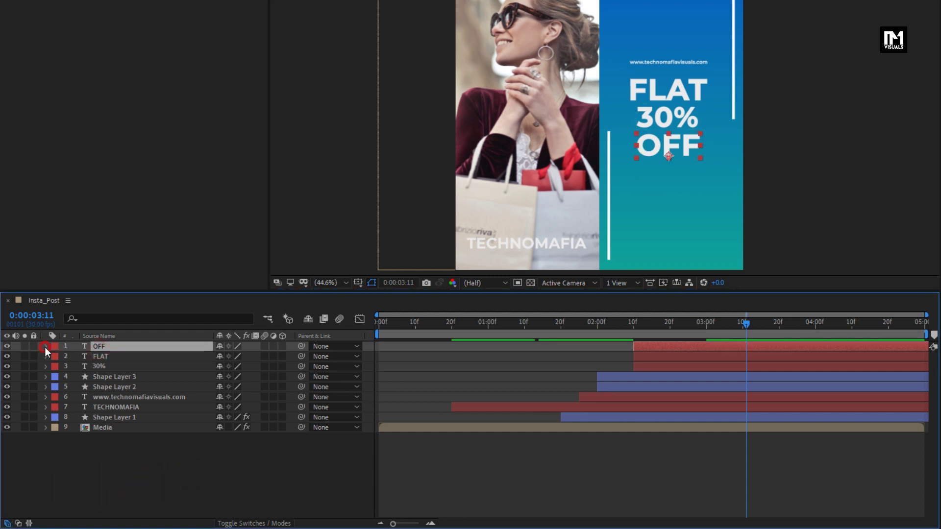
left_click(45, 347)
left_click(57, 360)
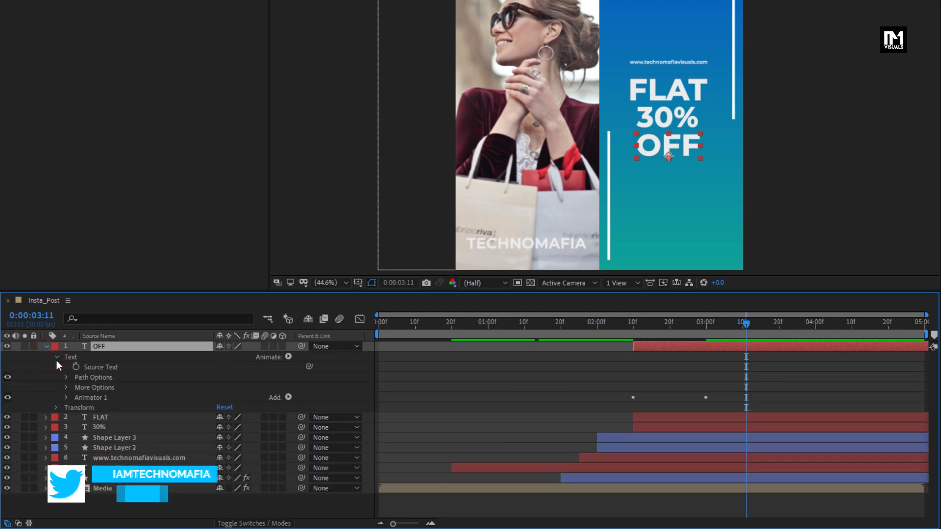
left_click(66, 401)
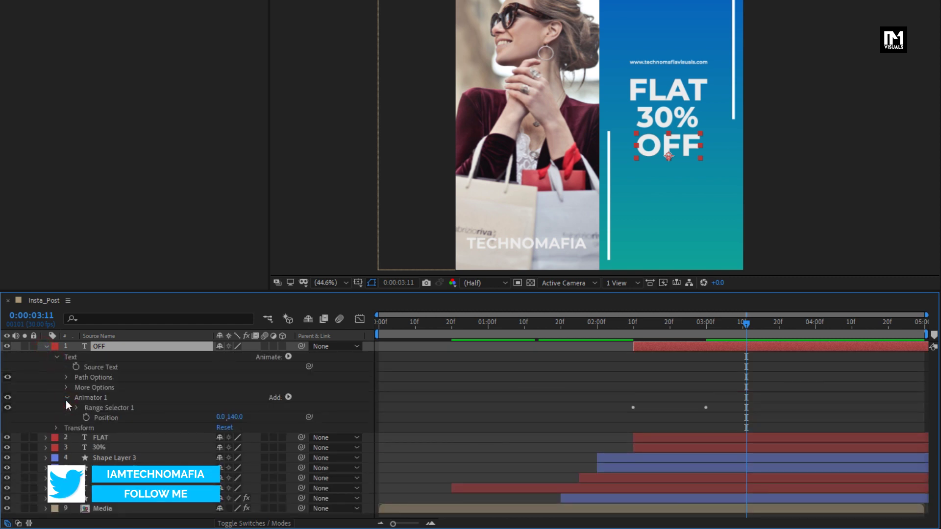
left_click(234, 417)
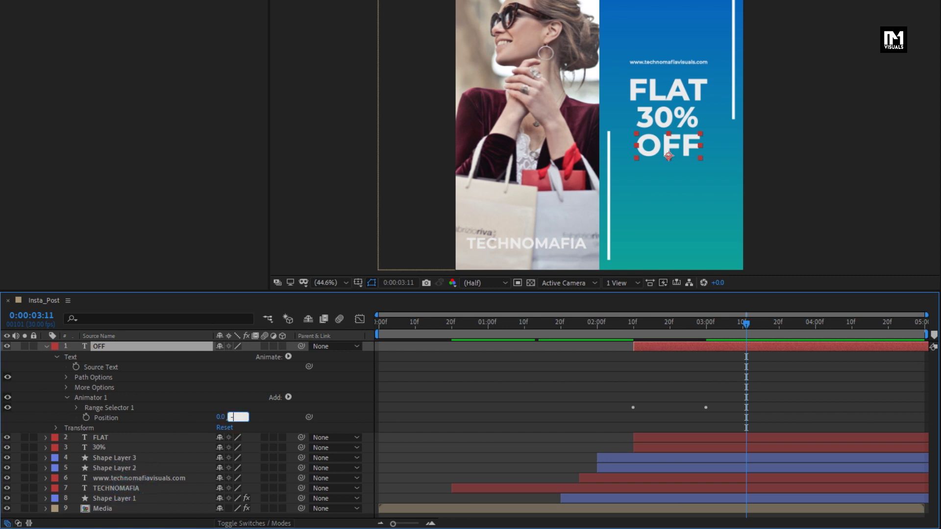
type("-140")
key("Return")
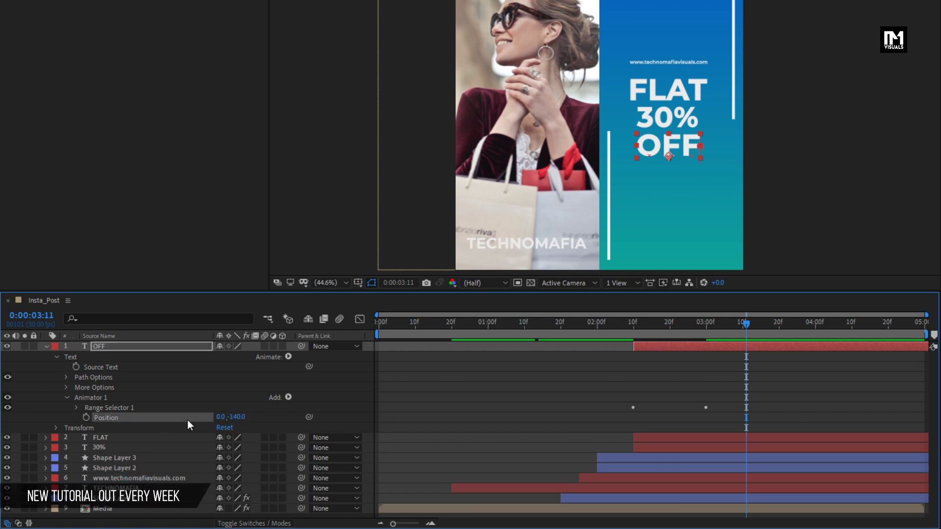
left_click_drag(689, 328, 750, 340)
left_click(112, 349)
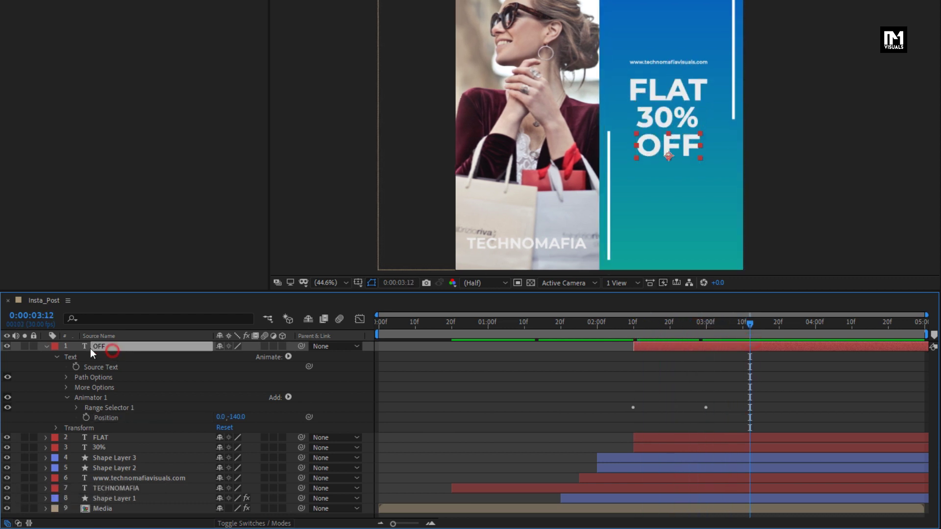
left_click(46, 346)
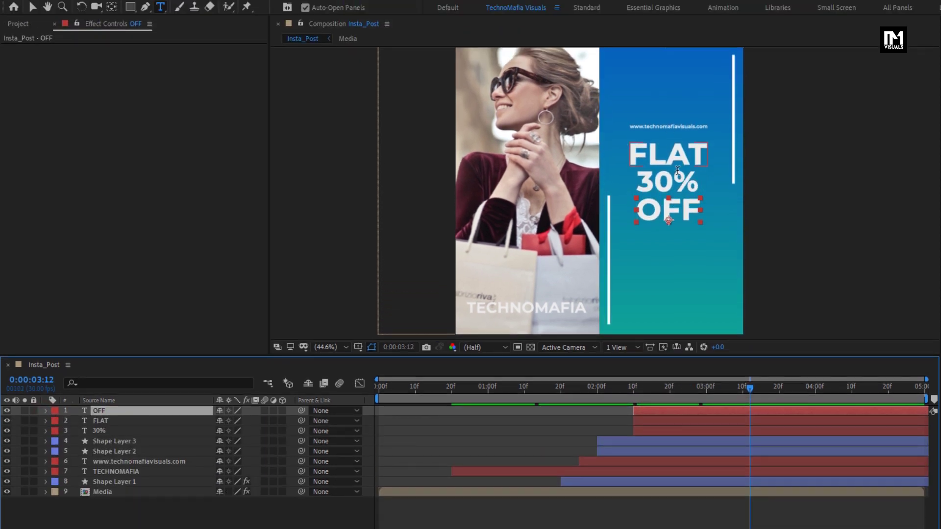
- Draw a rectangular mask on the OFF layer, starting just above the word and extending well below it across the gradient panel
scroll(677, 170, "up", 1)
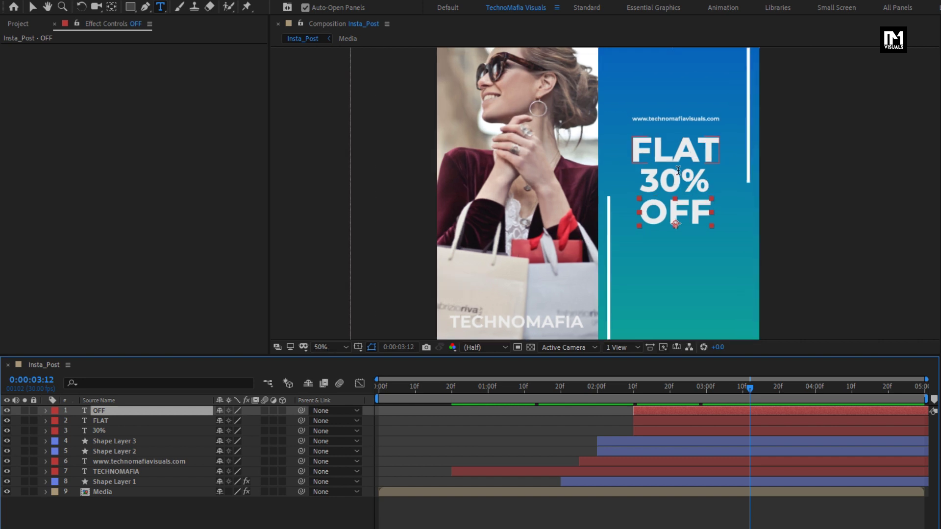
left_click(130, 9)
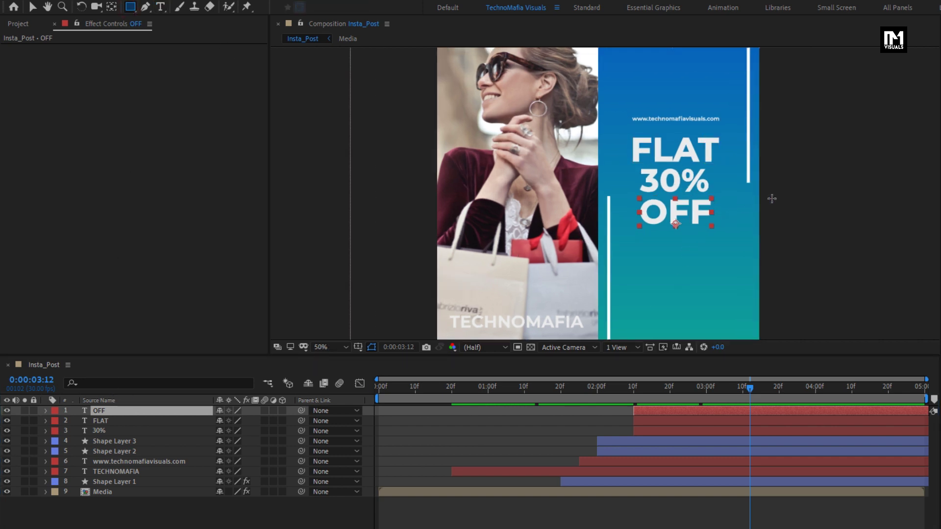
left_click_drag(776, 196, 608, 305)
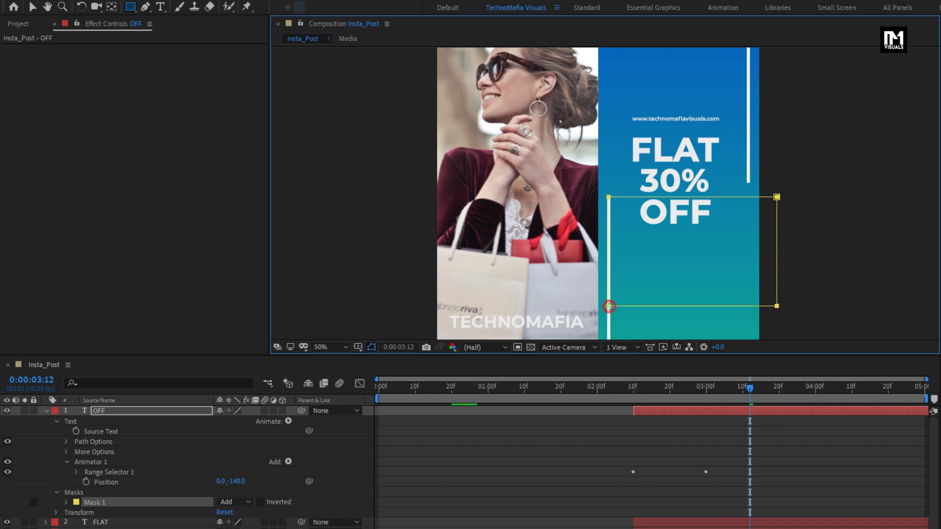
left_click(116, 412)
left_click(47, 410)
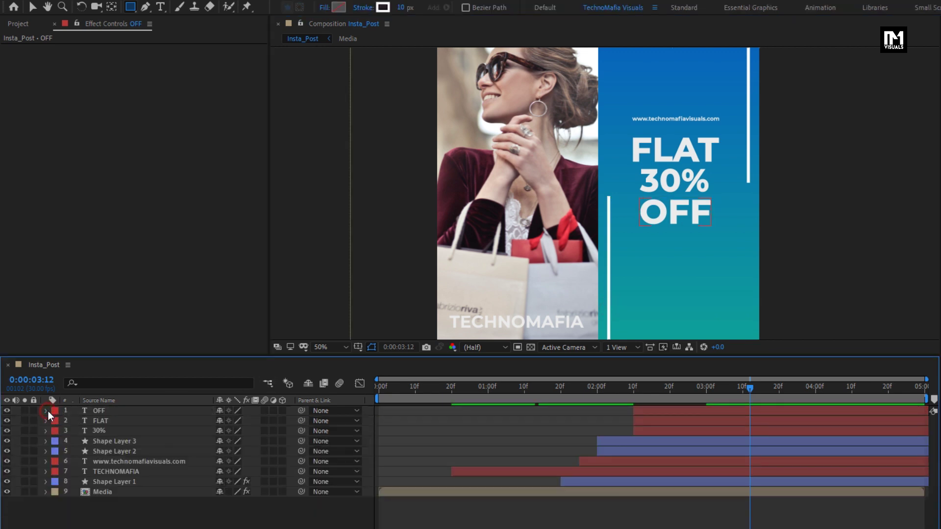
- Draw a rectangular mask over the FLAT text, nudge it down until its lower edge clears the letters, and preview the animation
left_click(104, 424)
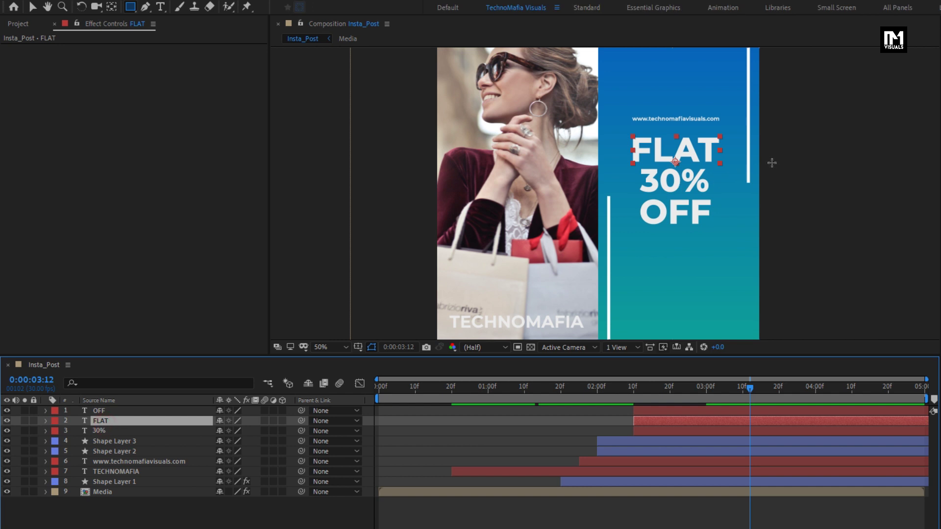
left_click_drag(779, 162, 604, 56)
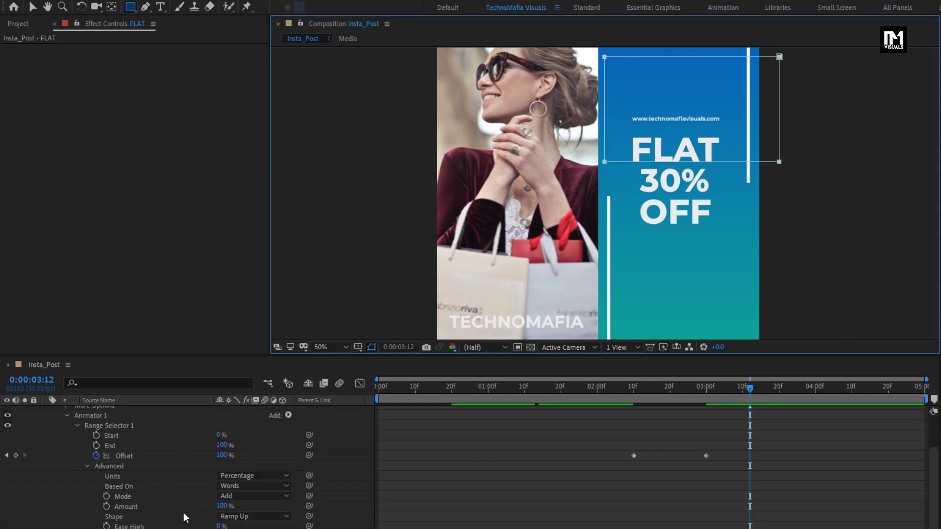
key("Down")
key("Down")
key("Down")
key("Down")
key("Down")
key("Down")
key("Down")
key("Down")
key("Down")
key("Down")
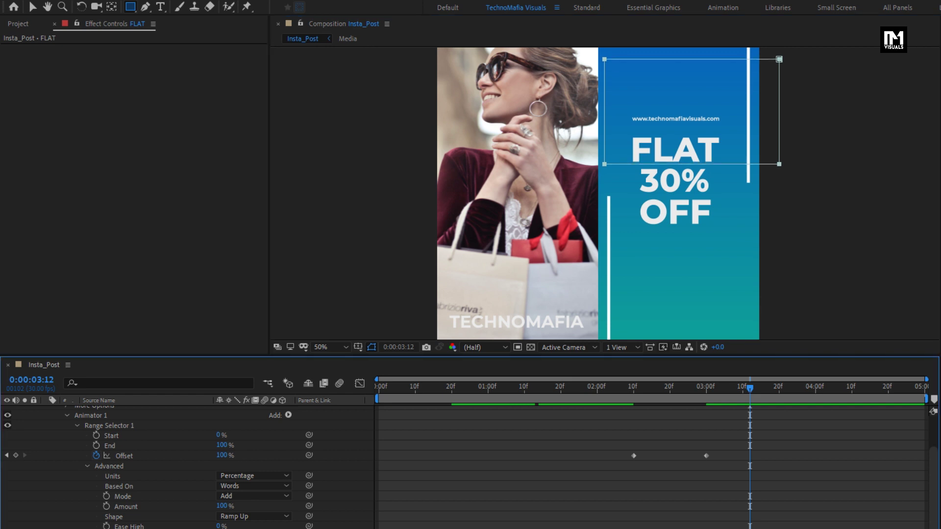
key("Down")
key("Down")
key("Down")
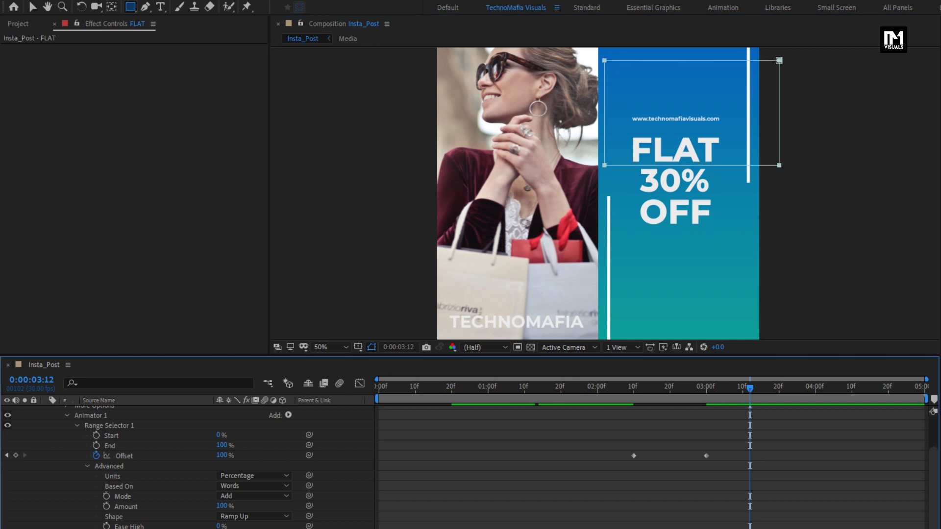
scroll(59, 436, "up", 5)
left_click(46, 421)
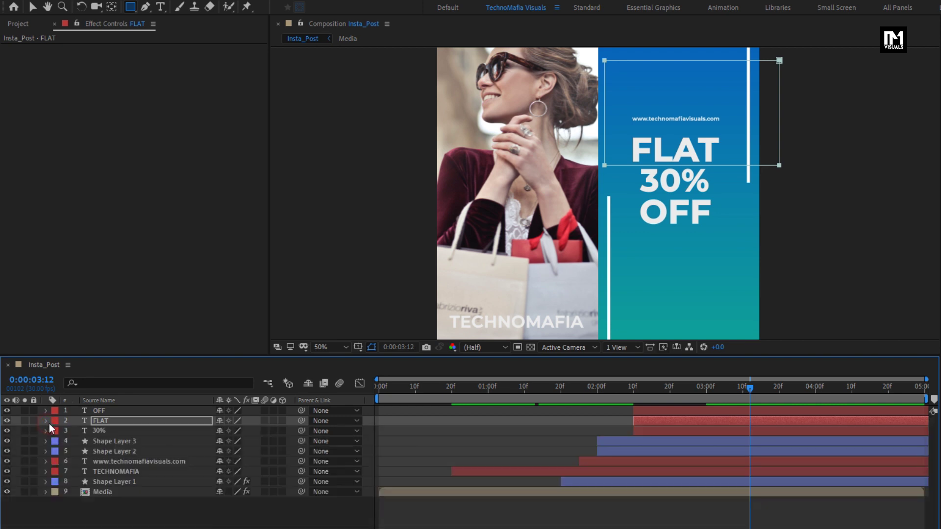
left_click_drag(708, 392, 756, 390)
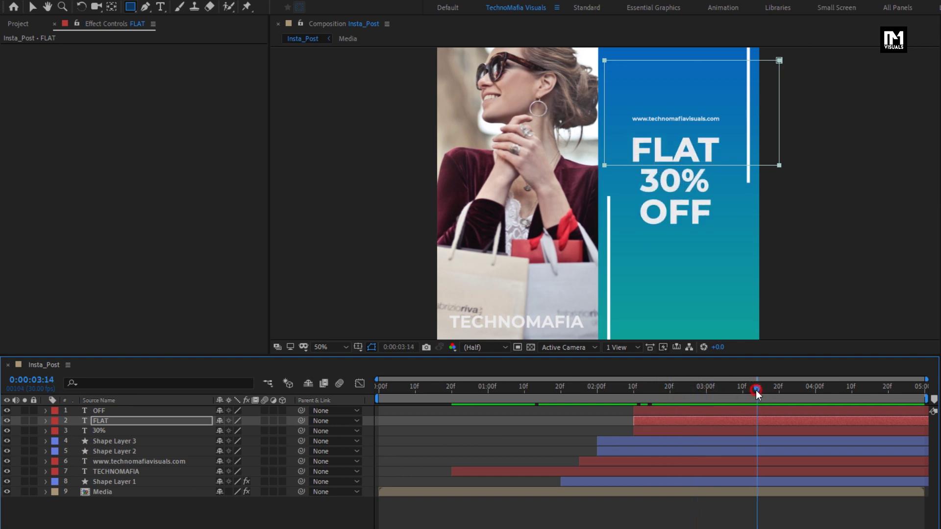
left_click(261, 525)
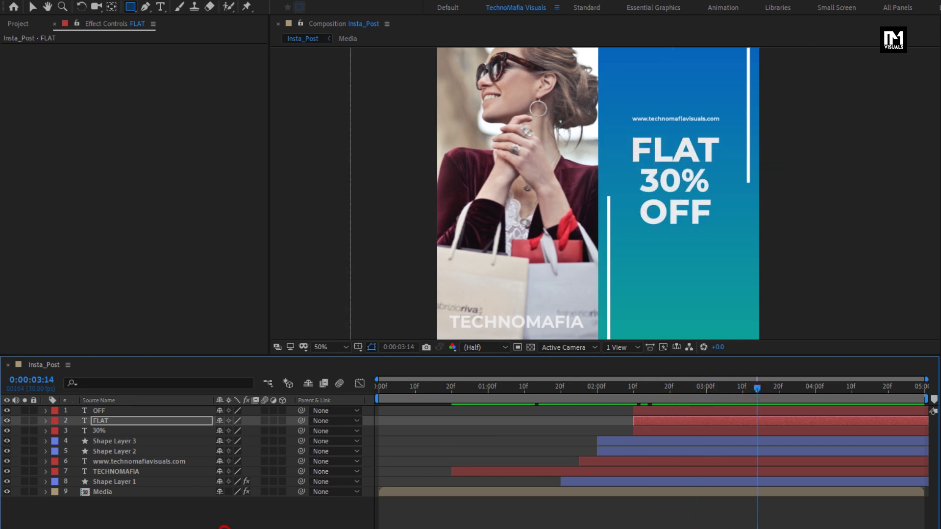
- Duplicate the 30% text layer, bring the copy to the front of the layer stack and place it below the OFF text
left_click(99, 430)
key("ctrl+d")
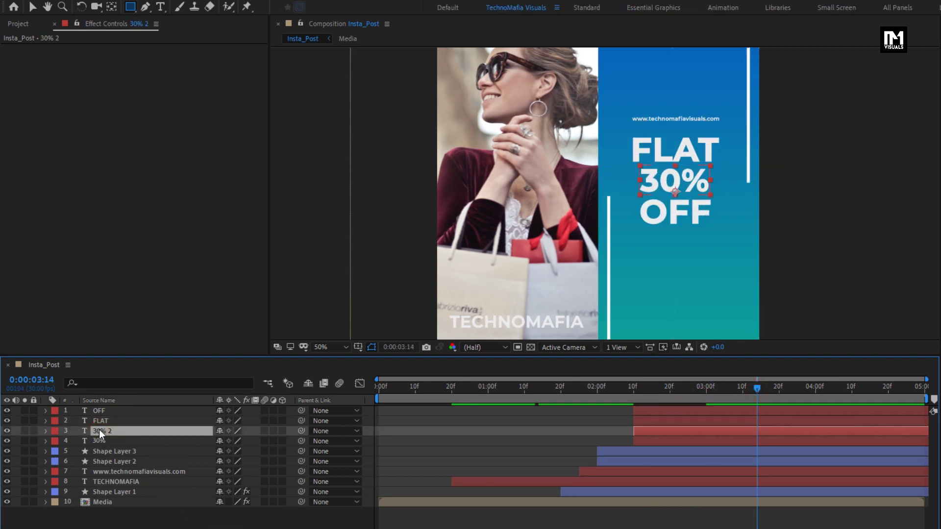
left_click_drag(99, 429, 107, 406)
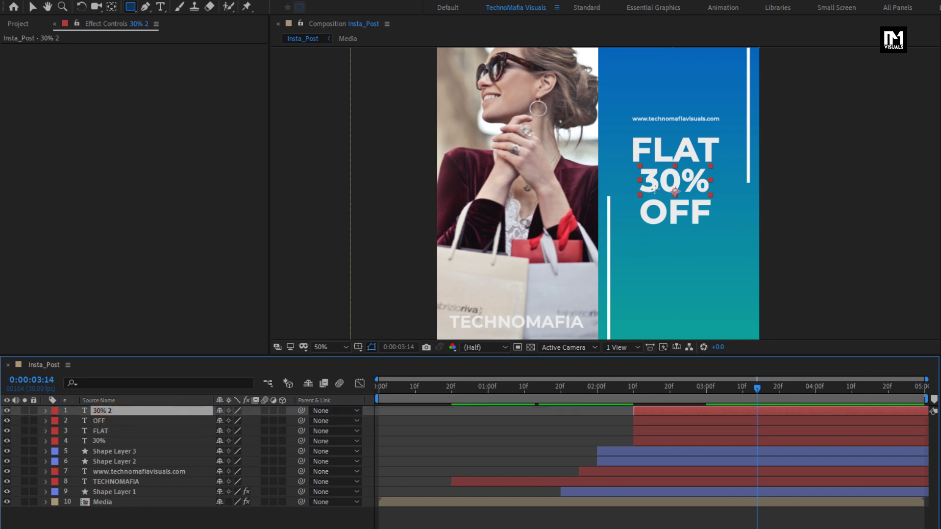
key("v")
left_click_drag(655, 188, 658, 289)
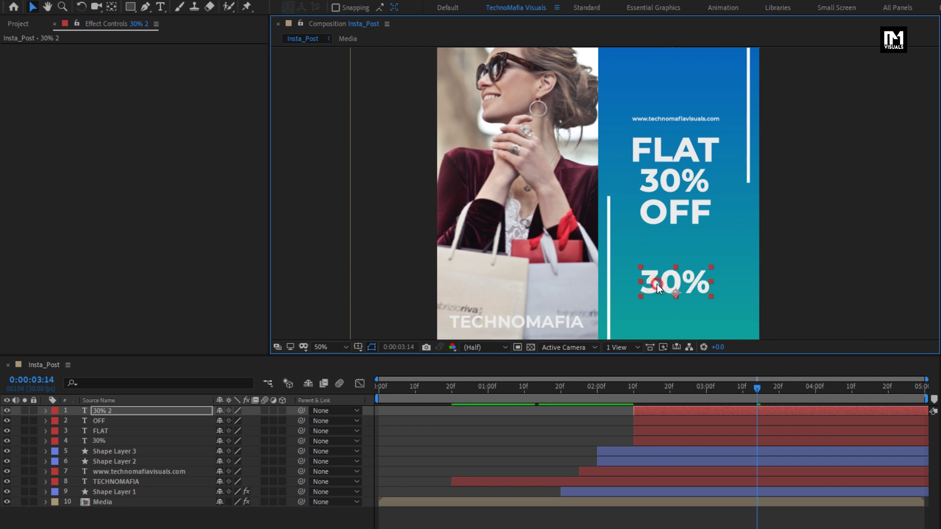
- Replace the duplicated 30% text with Friday Sale
double_click(657, 285)
type("F")
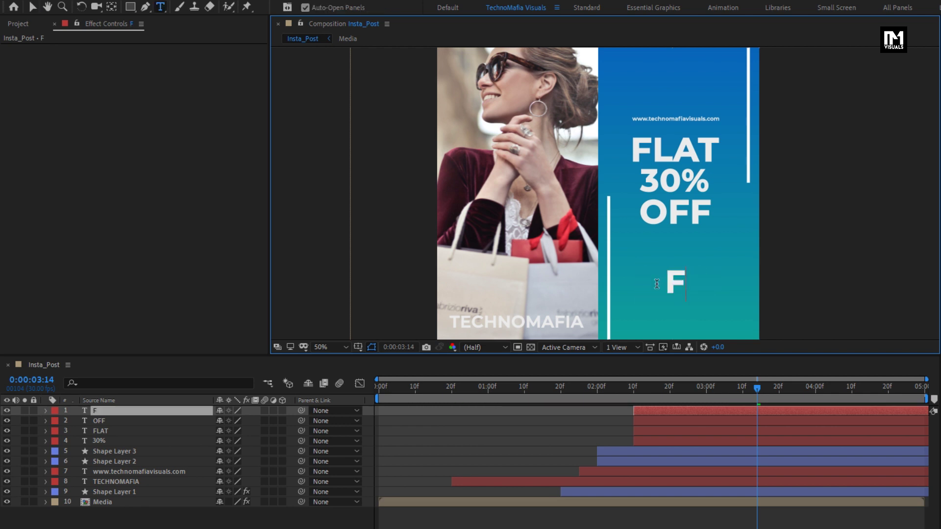
type("ri")
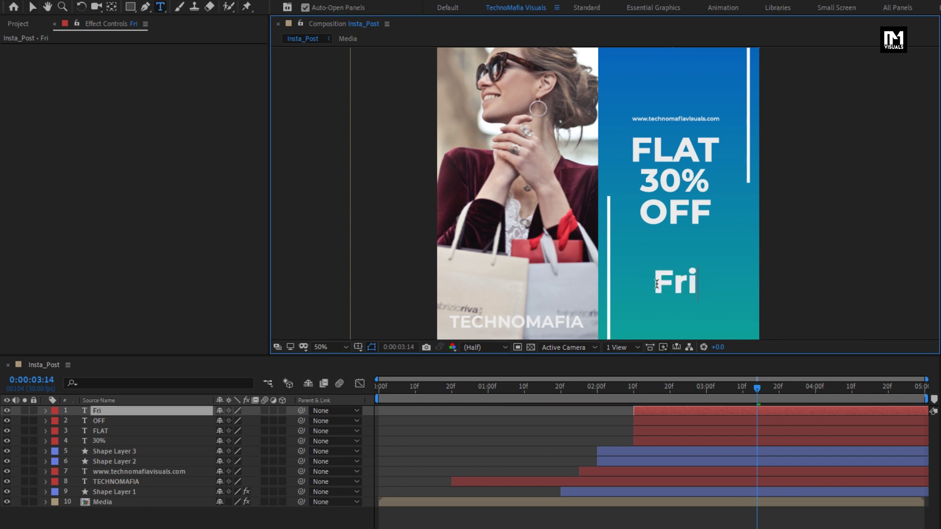
type("day Sale")
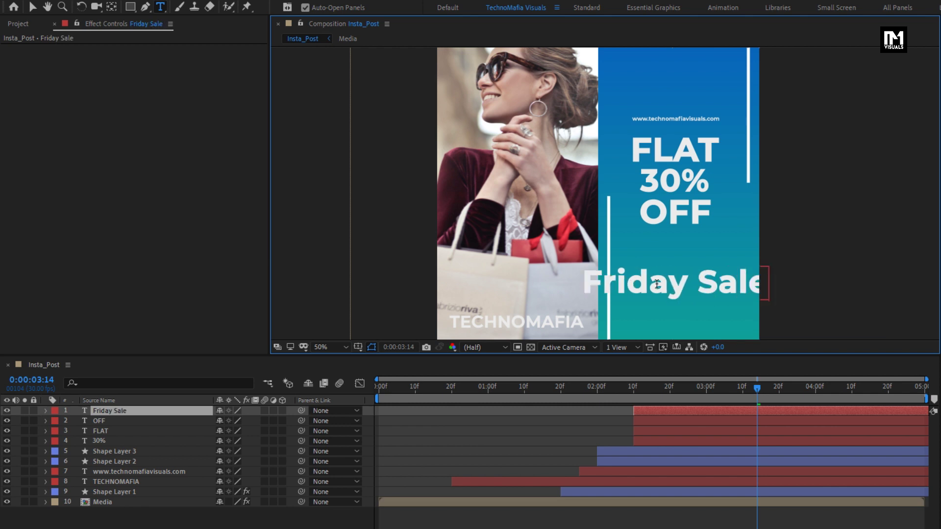
key("KP_Enter")
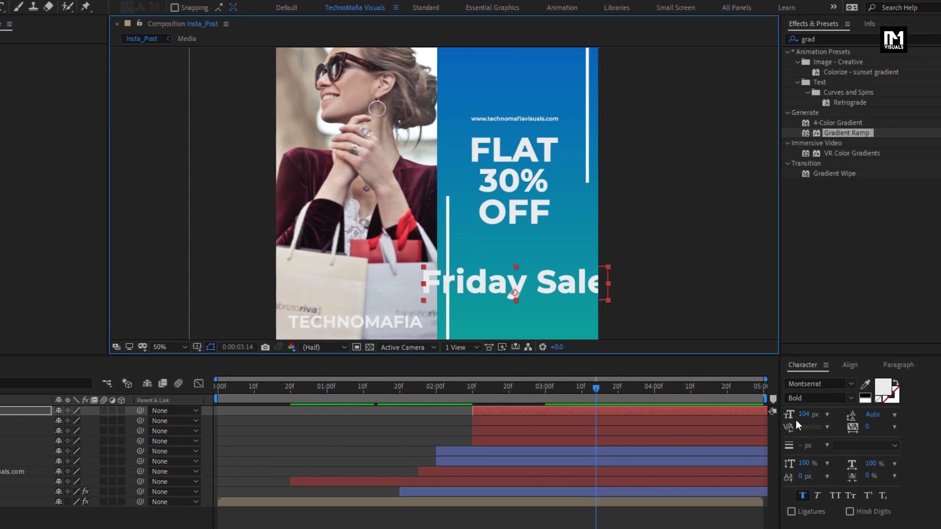
- Set the Friday Sale text's font size to 42 px and move it up slightly toward the OFF text
left_click(801, 415)
left_click_drag(801, 416, 784, 425)
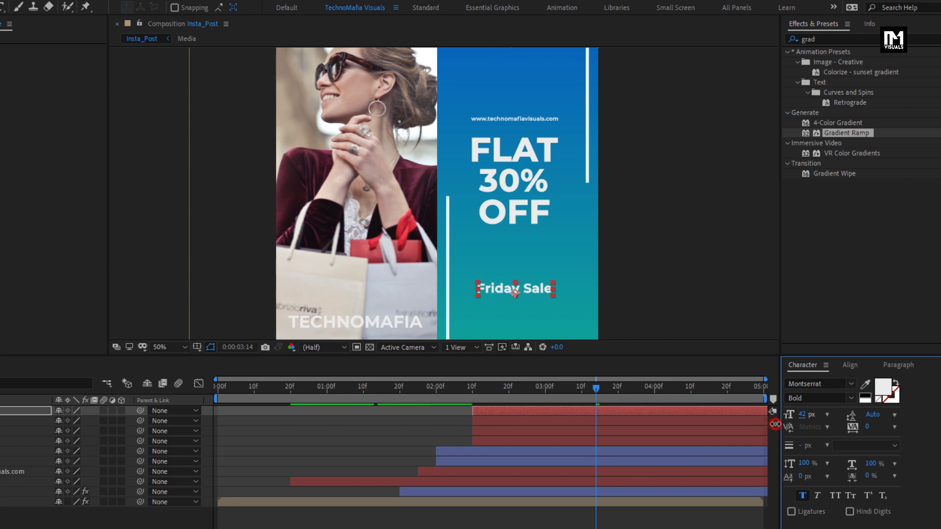
left_click_drag(486, 291, 495, 275)
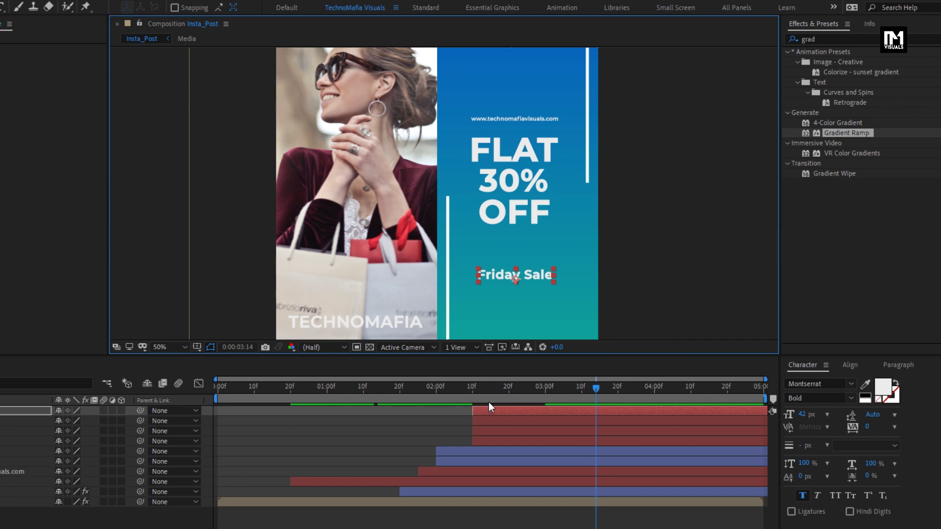
- Shift the Friday Sale layer to start at 0:00:02:20 and add a Scale property to its text animator
left_click_drag(503, 390, 528, 399)
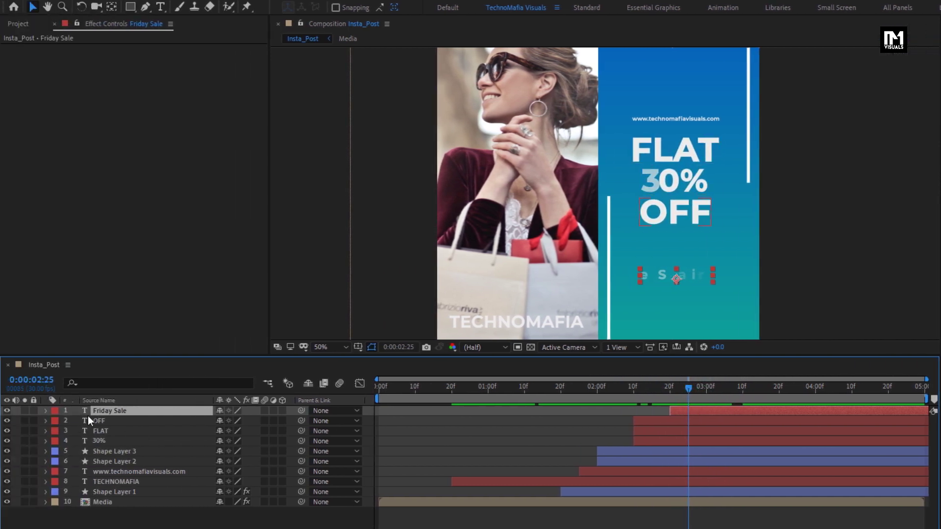
left_click(46, 411)
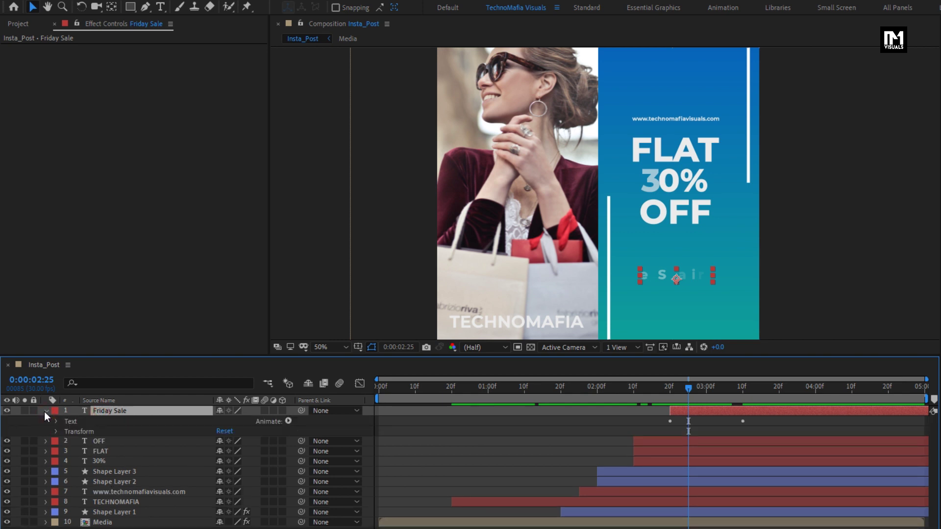
left_click(56, 421)
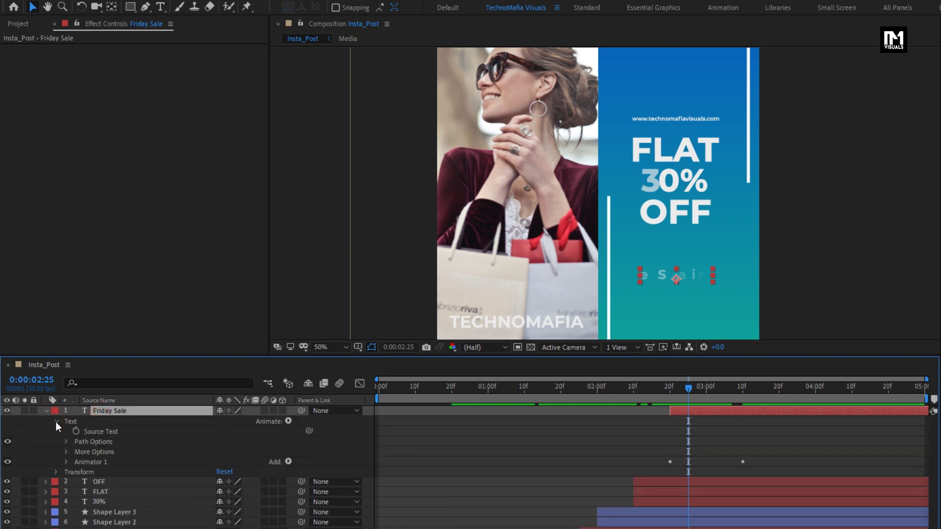
left_click(92, 462)
left_click(288, 463)
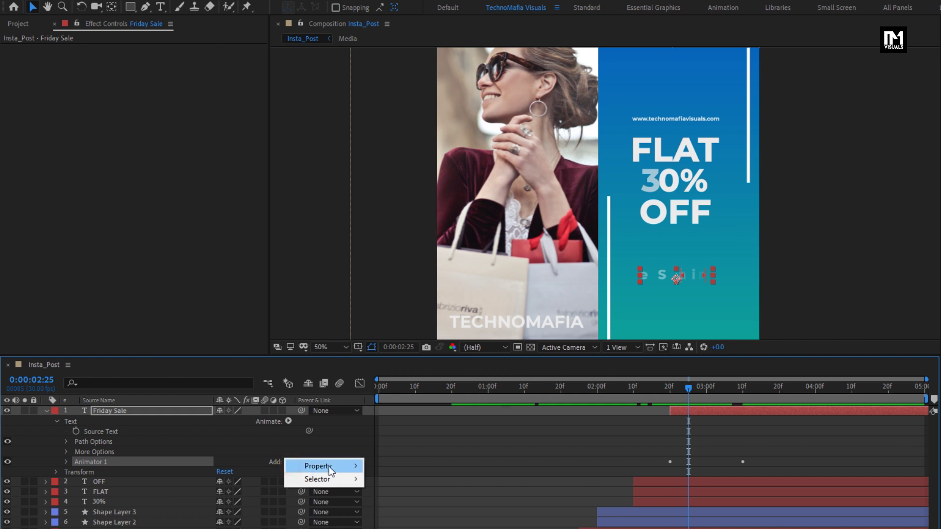
mouse_move(329, 466)
left_click(393, 277)
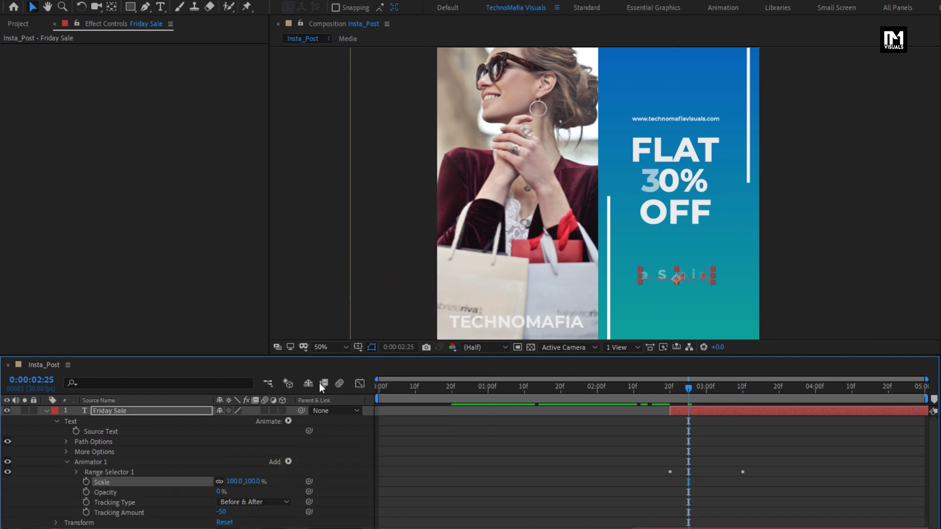
- Set the Friday Sale text animator's Scale to 0% and preview the animation
left_click(249, 481)
type("0")
key("Return")
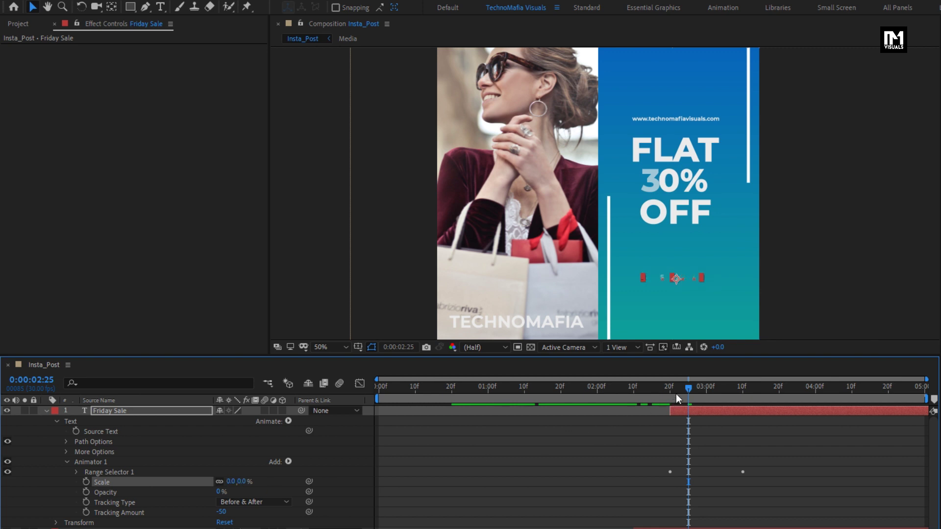
left_click_drag(676, 390, 761, 390)
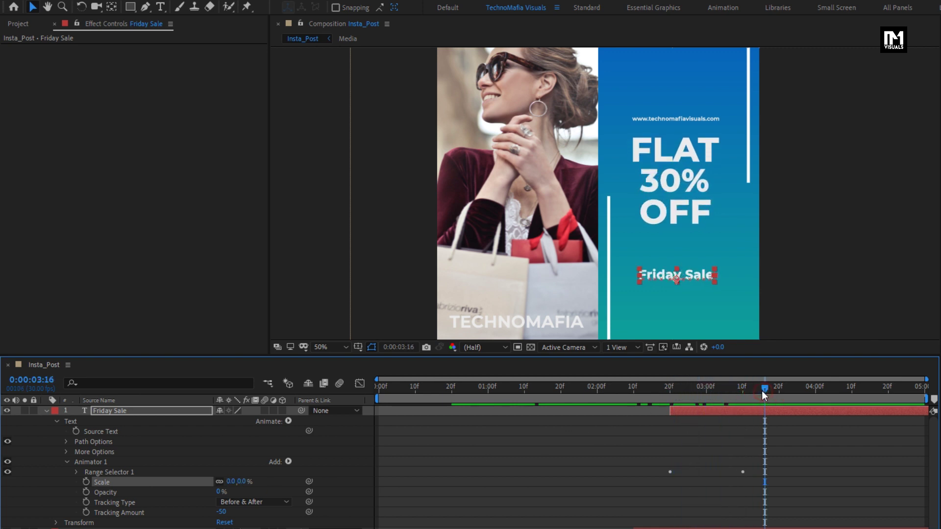
left_click(102, 411)
left_click(46, 410)
left_click(209, 519)
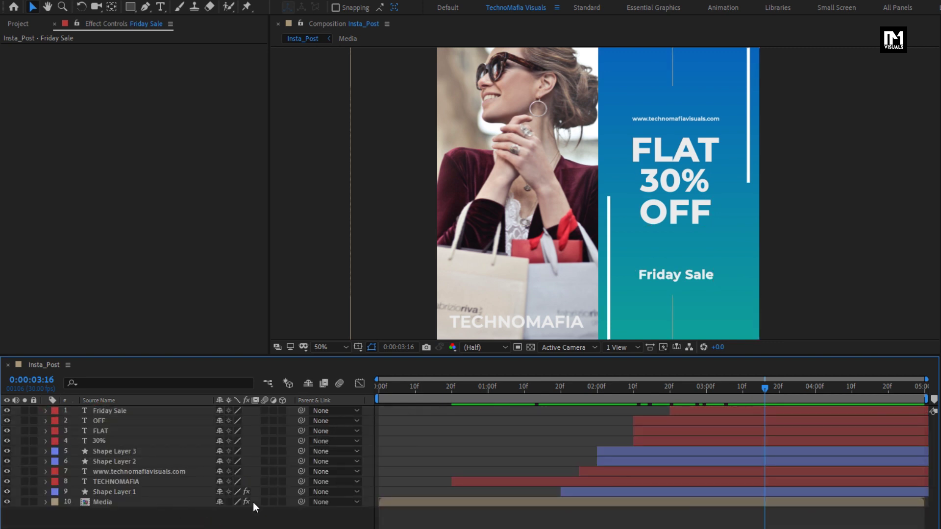
- Enable motion blur on every layer from Media up to Friday Sale and for the whole composition
left_click_drag(263, 502, 265, 424)
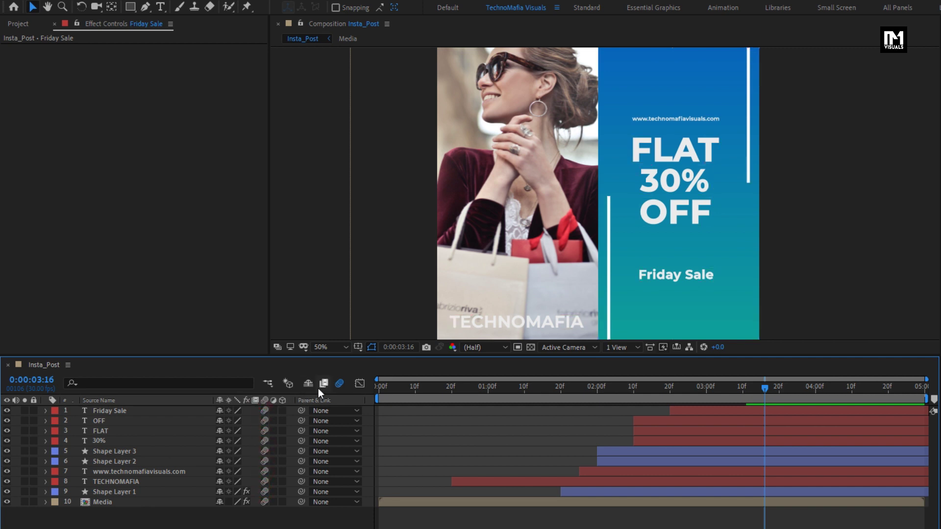
left_click(327, 347)
left_click(337, 372)
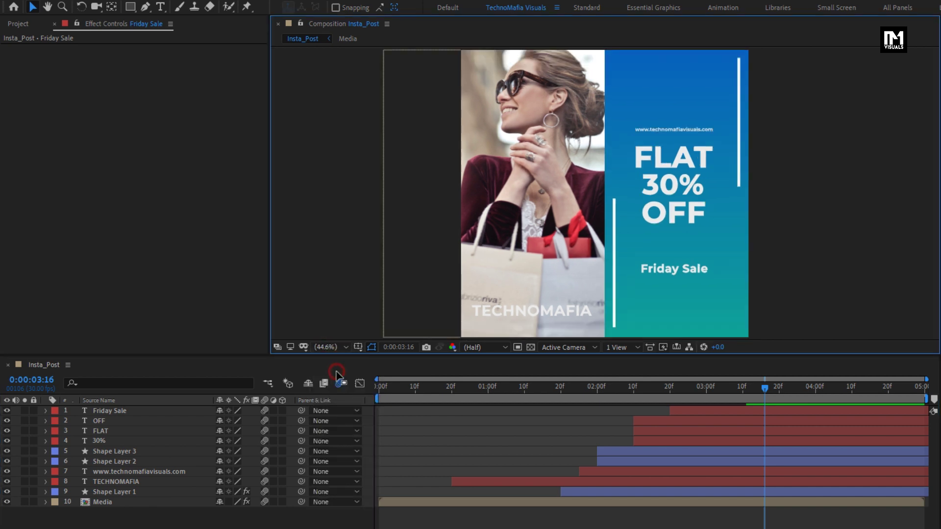
- Find the Drop Shadow effect by searching for drop and apply it to the Friday Sale layer
left_click(128, 413)
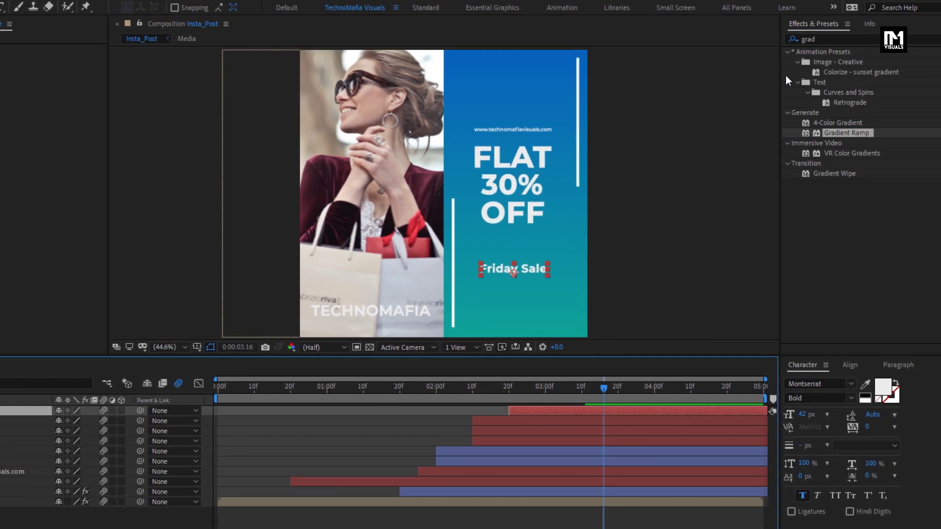
double_click(809, 39)
type("dro")
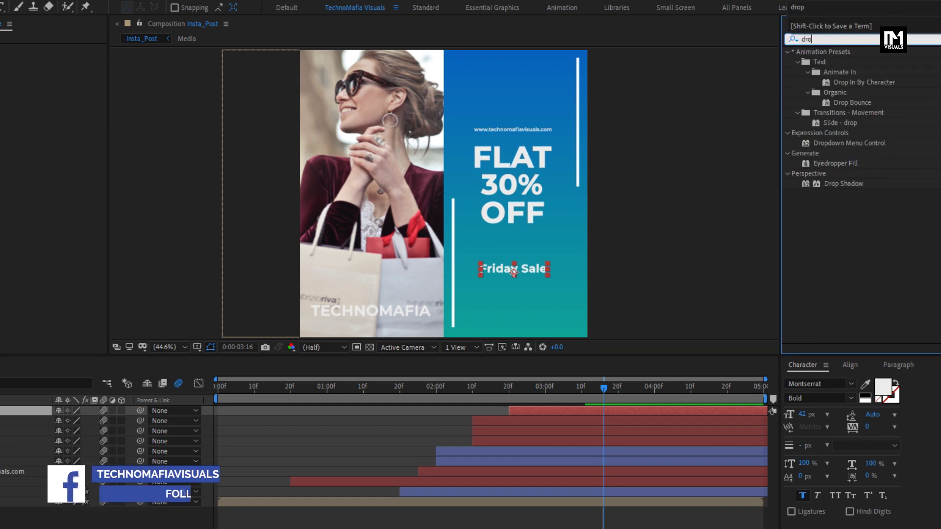
type("p")
double_click(840, 184)
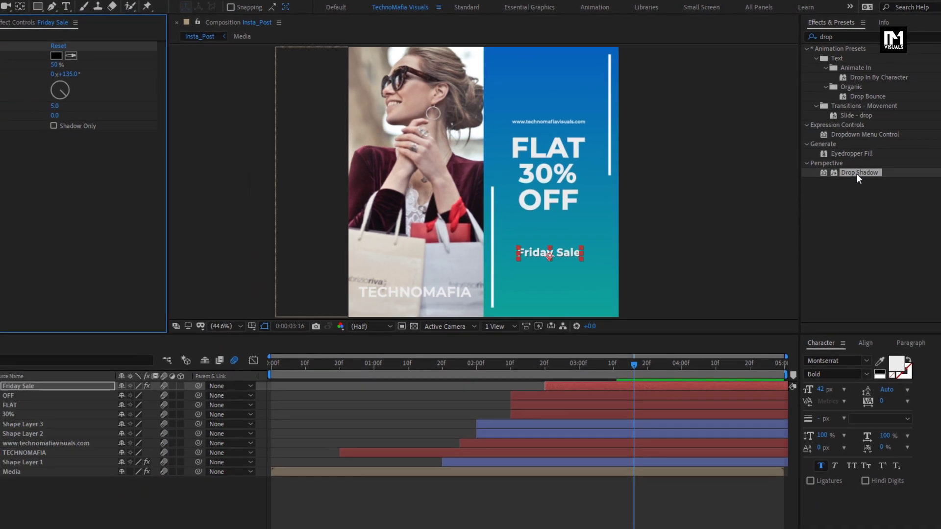
- Apply the Drop Shadow effect to the OFF, FLAT and 30% text layers, one after another
left_click(5, 417)
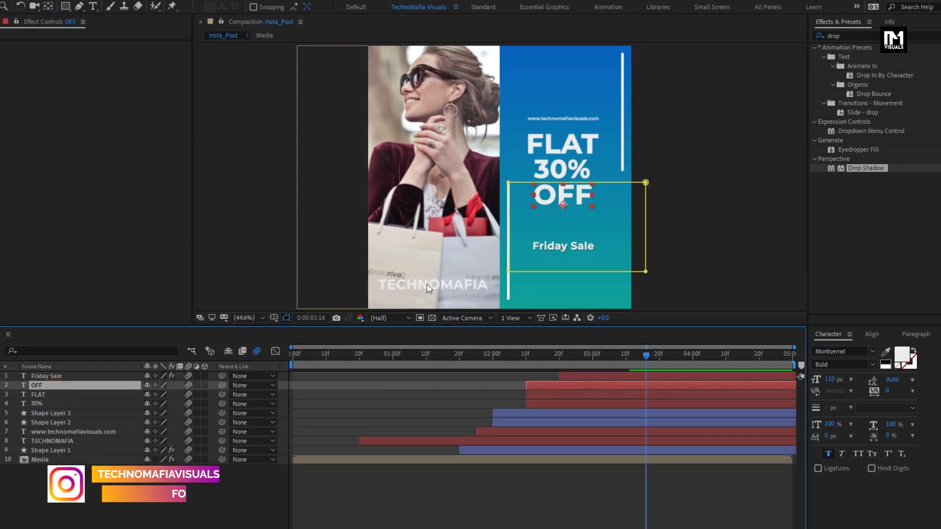
double_click(857, 168)
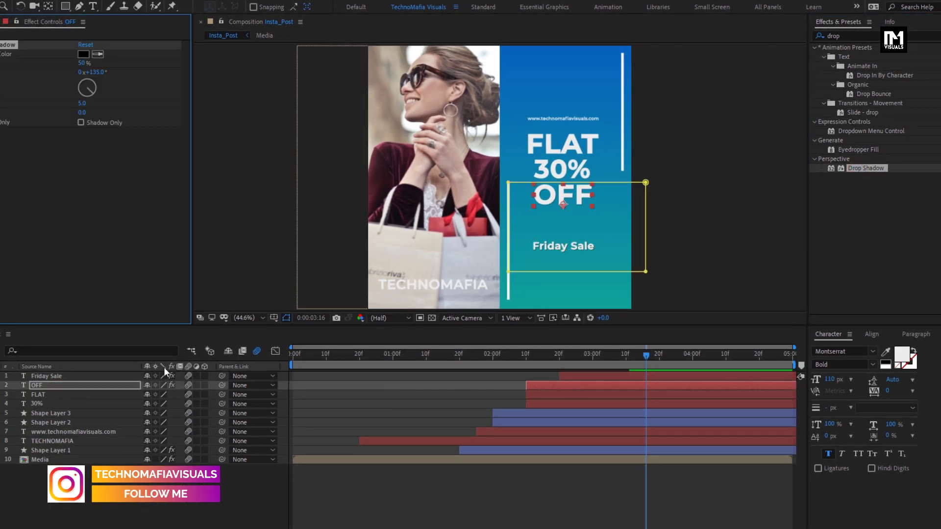
left_click(49, 395)
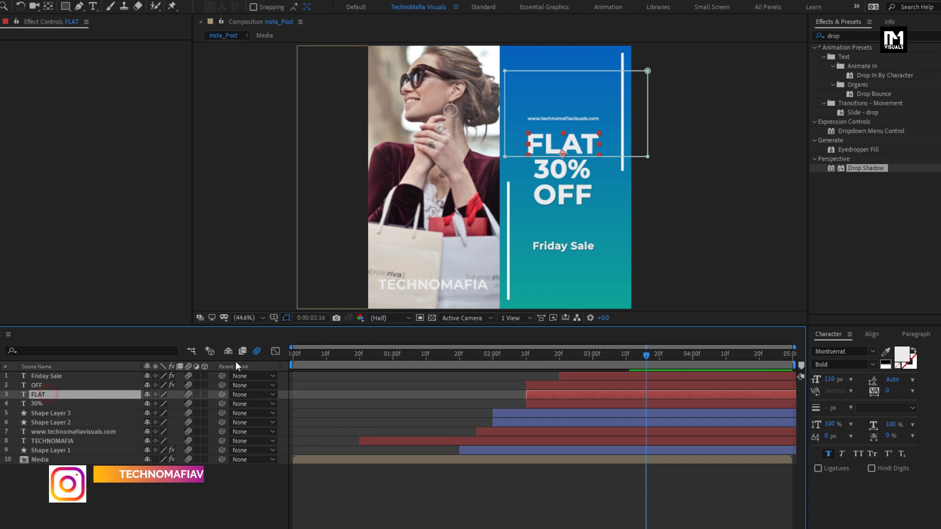
double_click(862, 168)
left_click(37, 404)
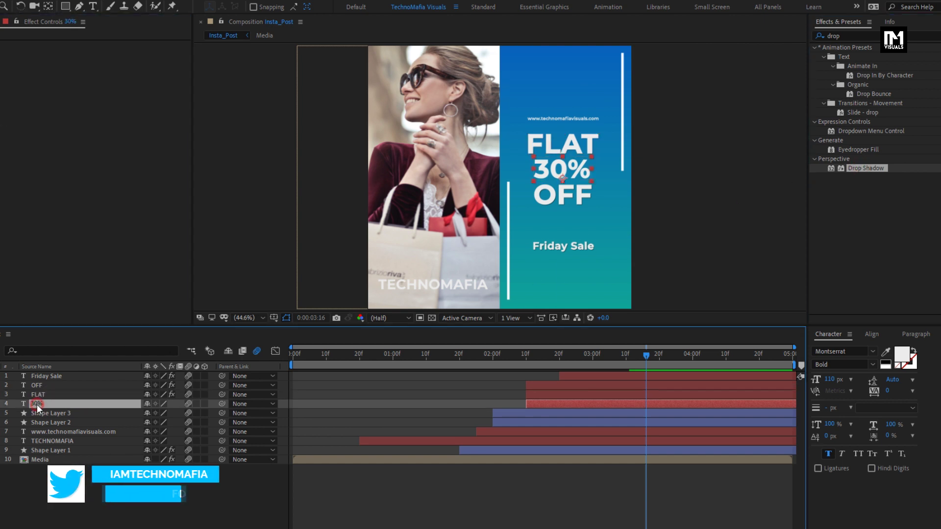
double_click(865, 168)
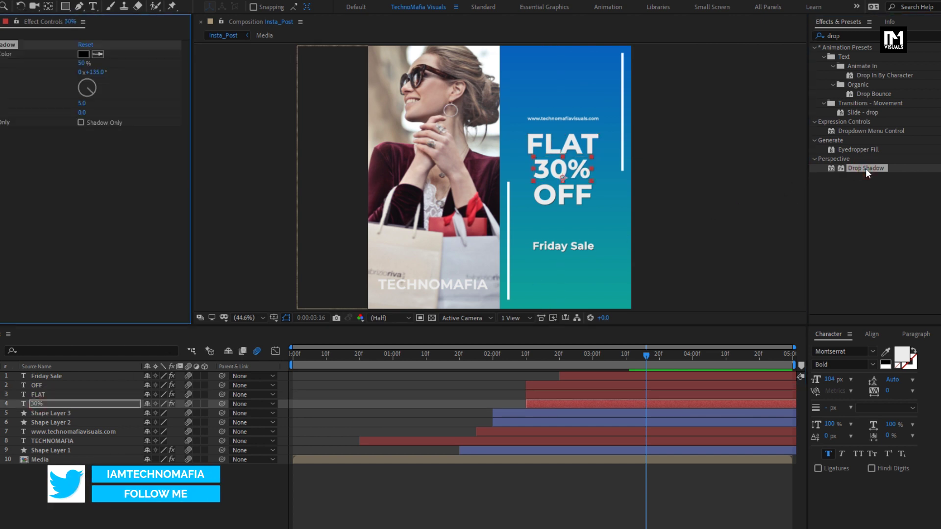
left_click(65, 433)
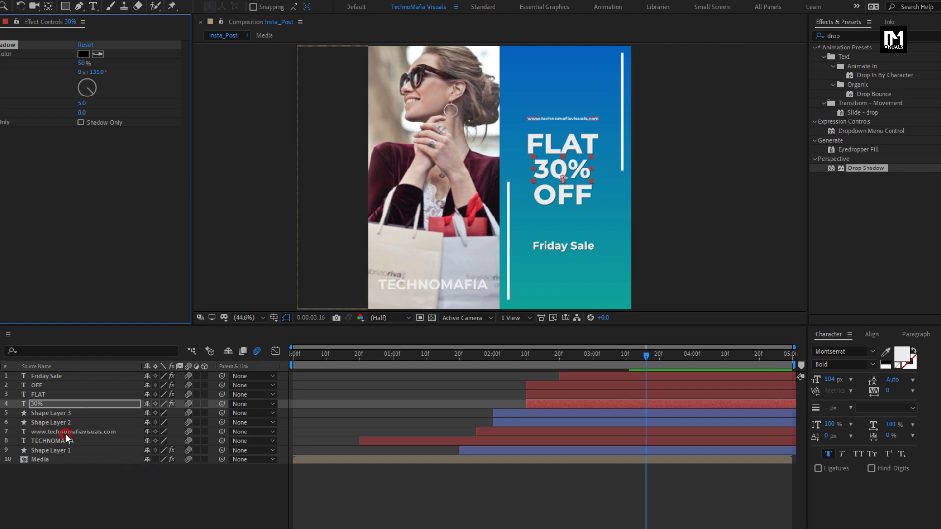
double_click(859, 170)
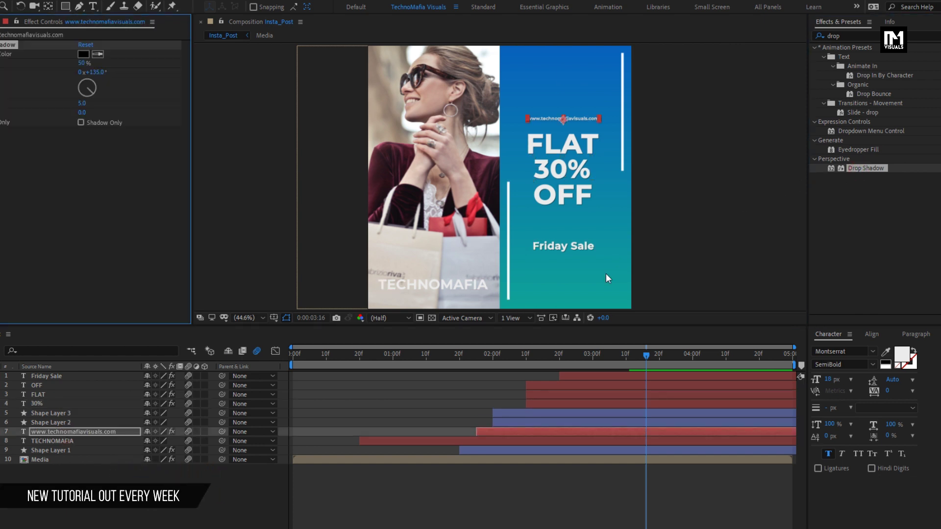
left_click(69, 440)
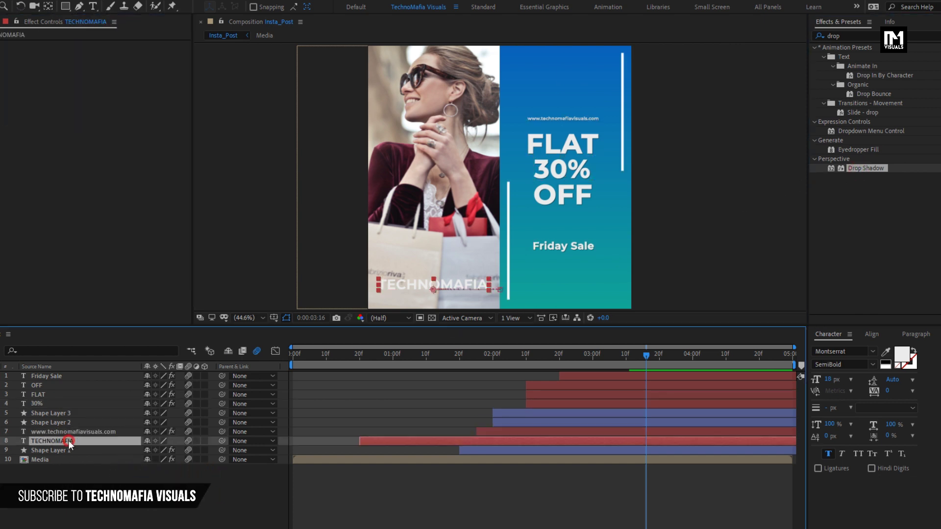
double_click(861, 168)
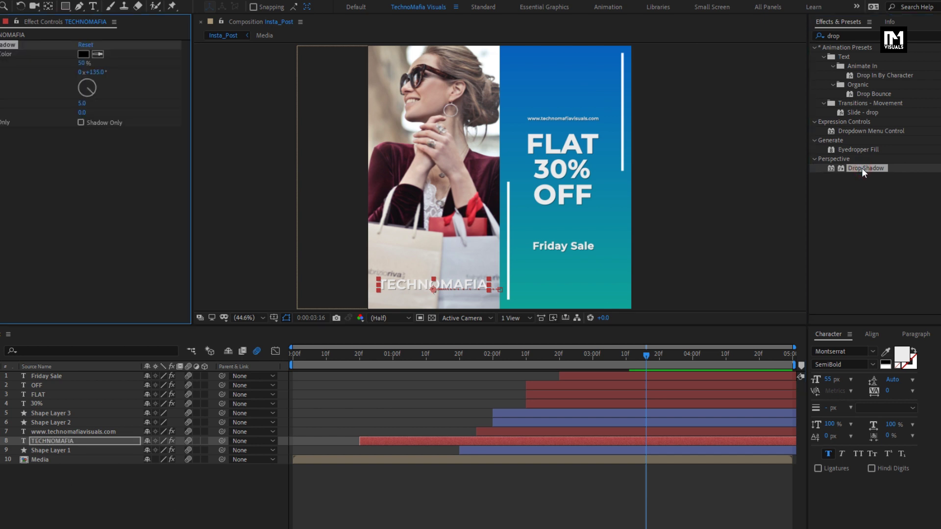
left_click(292, 354)
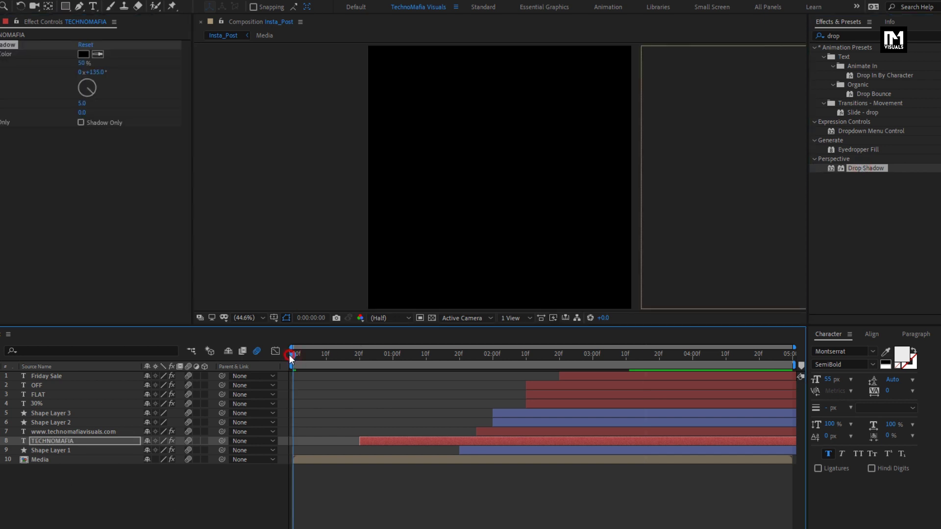
key("space")
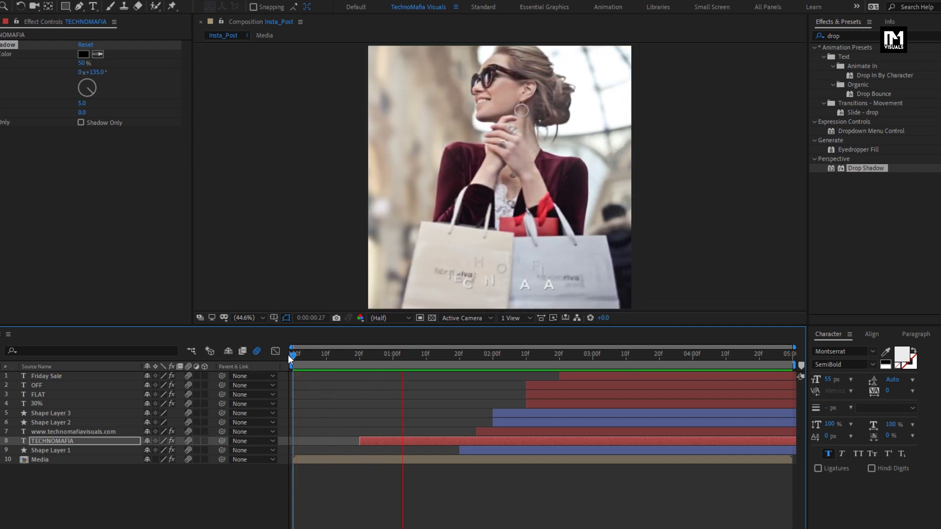